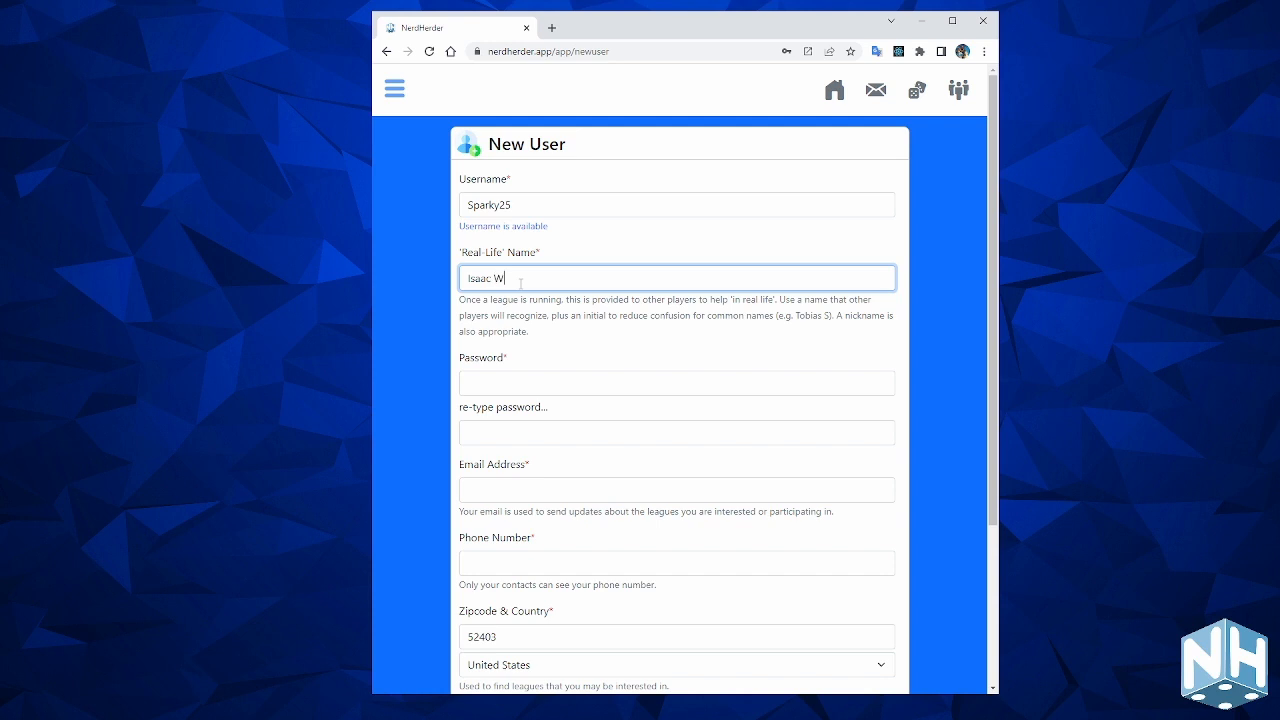
Finish the real-life name, enter and re-type the account password, and fill in the e-mail address.
click(713, 315)
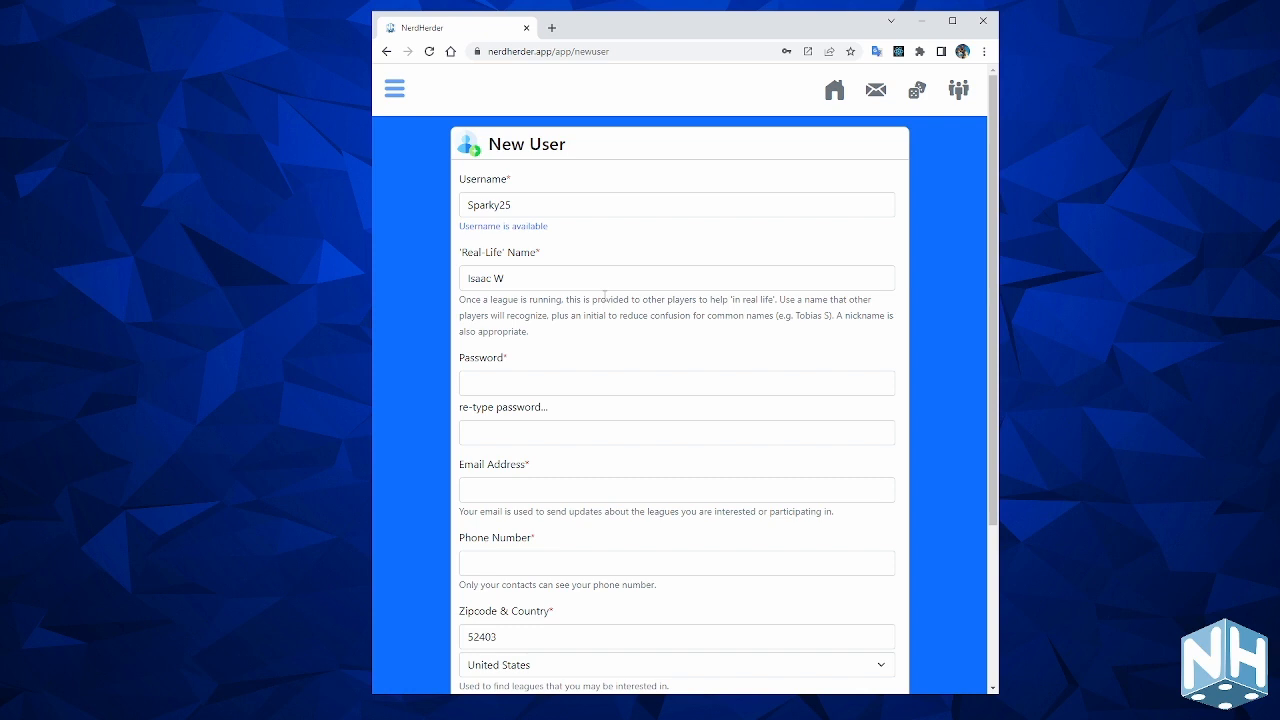
click(587, 374)
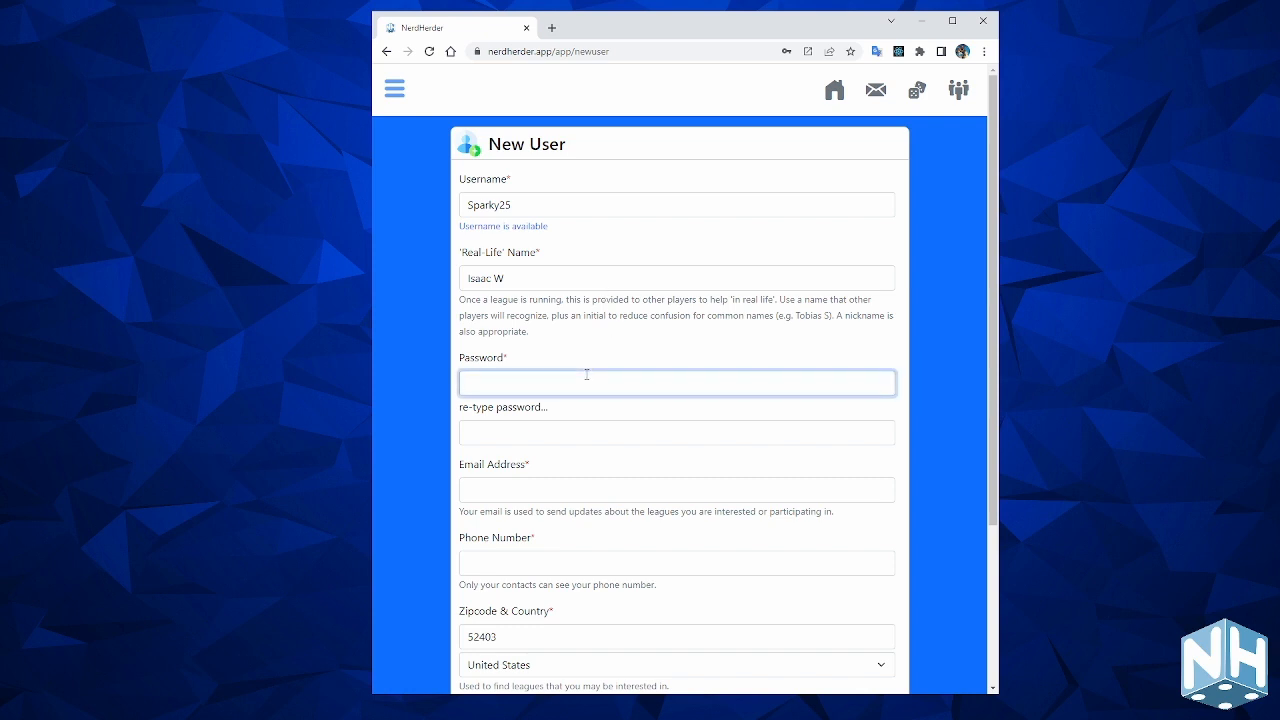
text(•••••••)
click(570, 430)
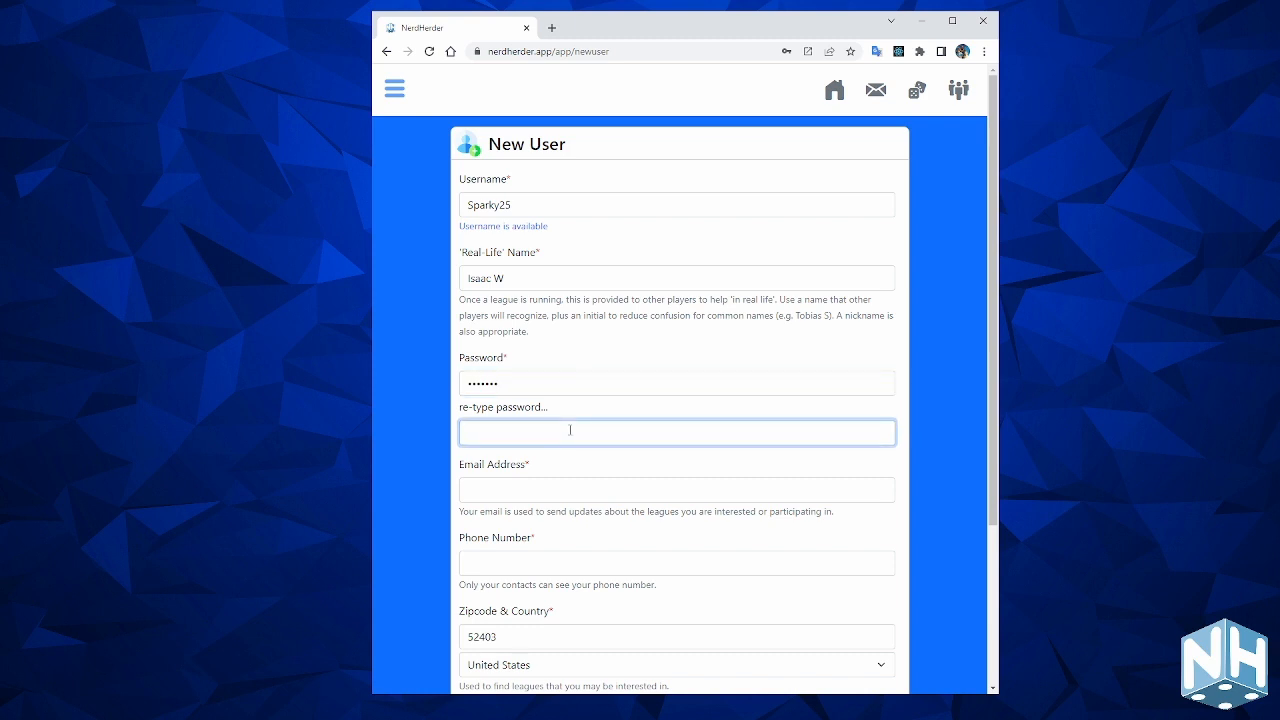
text(•••••••)
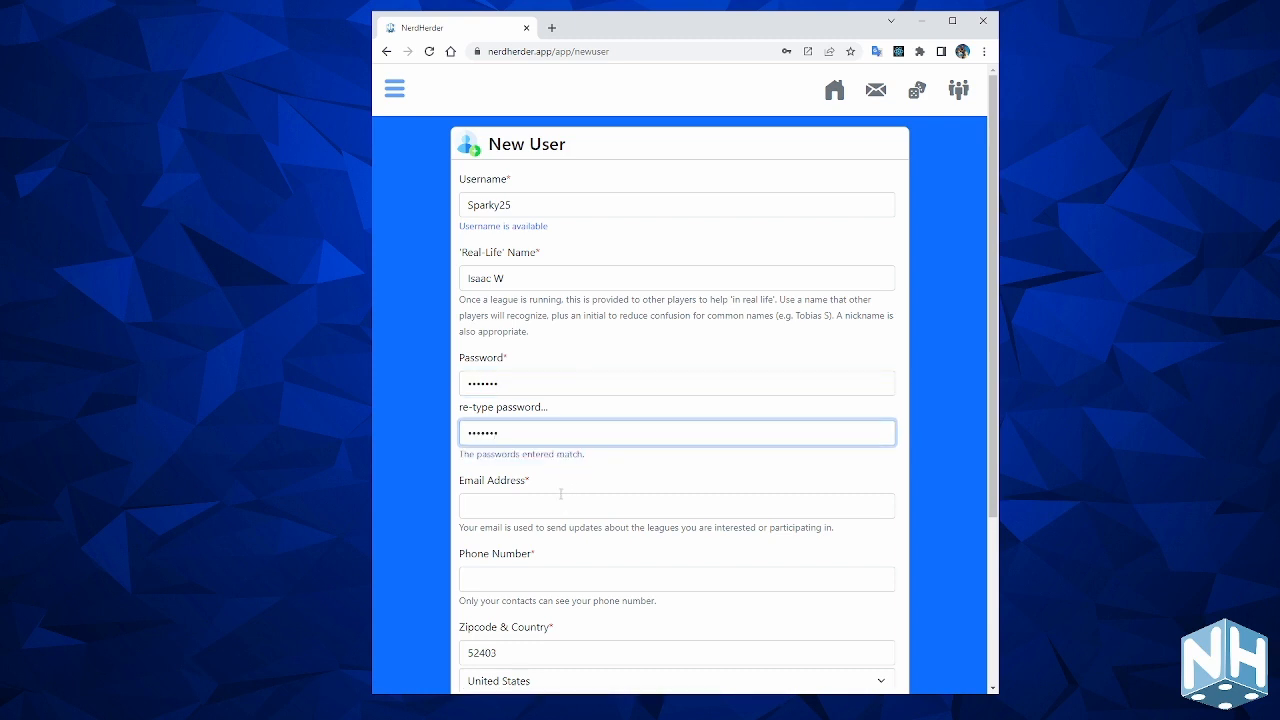
click(558, 507)
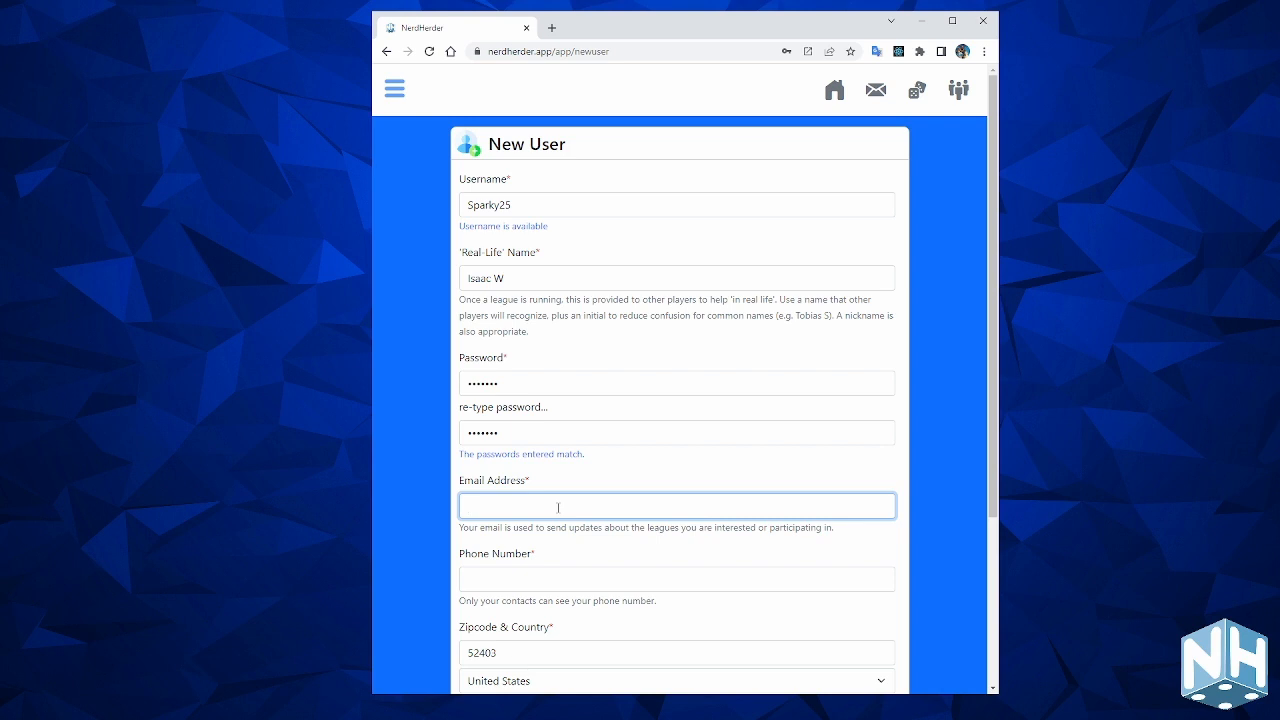
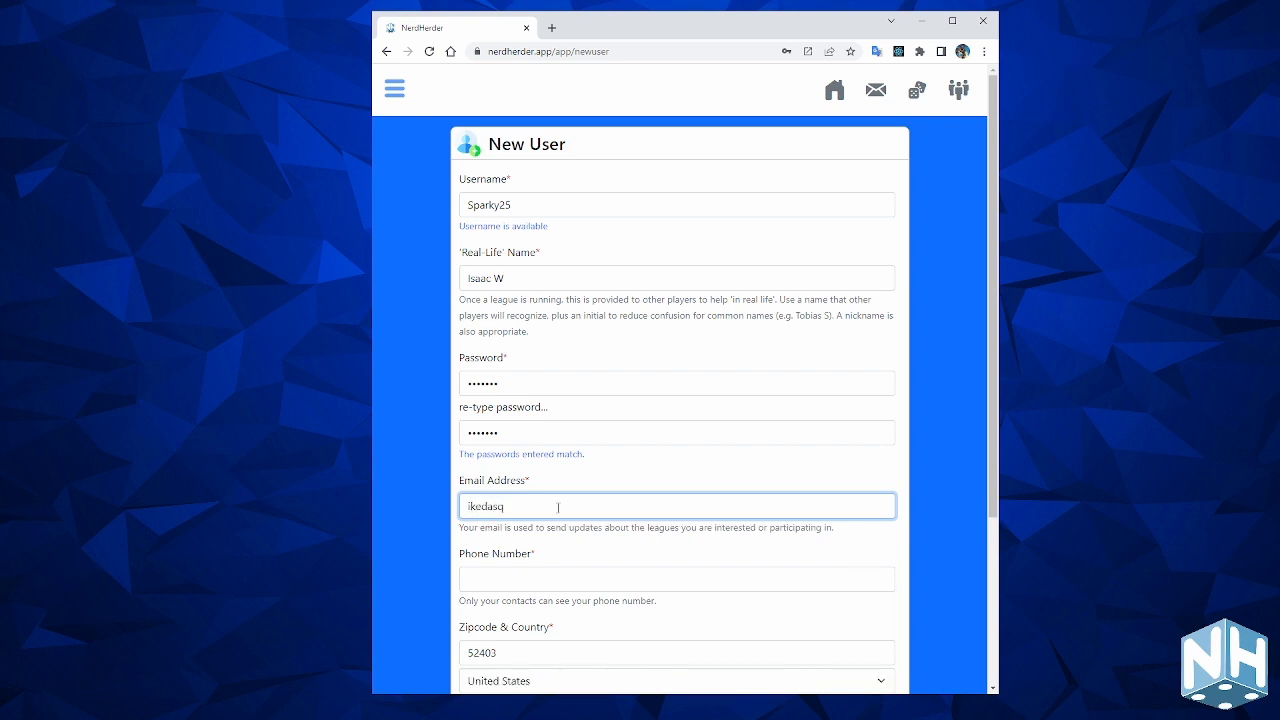
Enter the phone number, accept the terms and conditions, and submit the sign-up.
scroll(593, 477, down, 2)
click(575, 455)
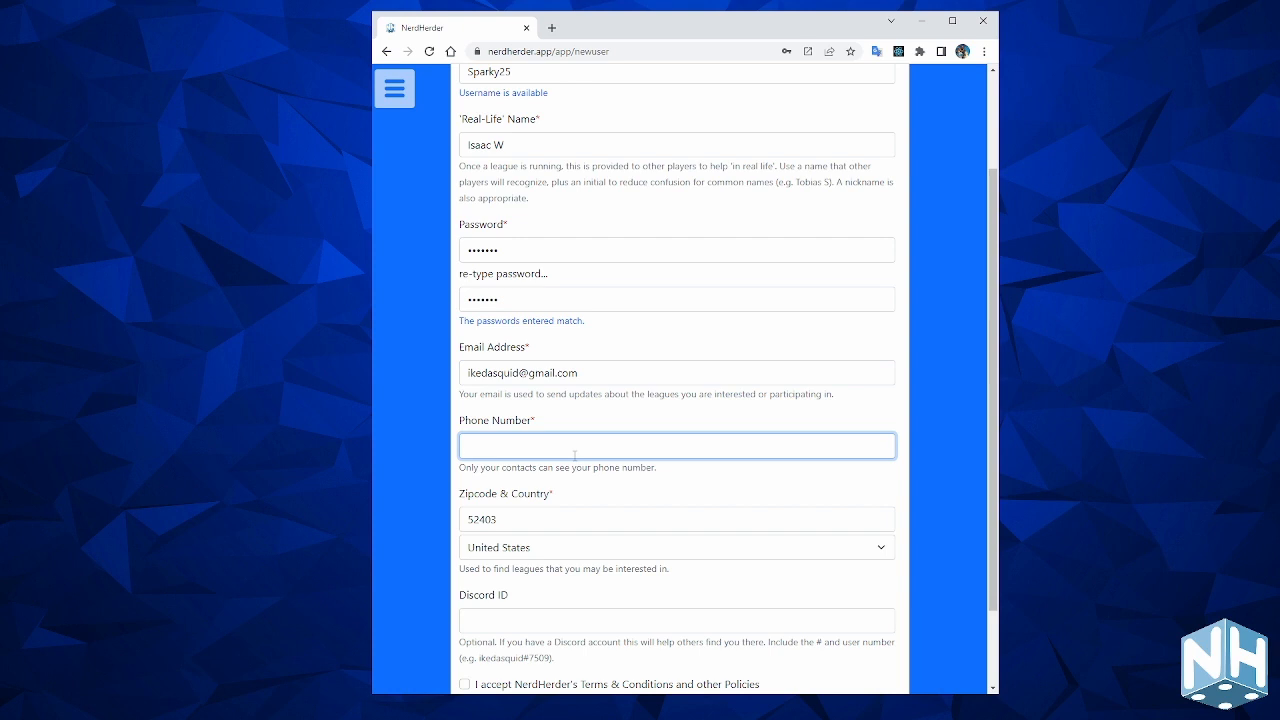
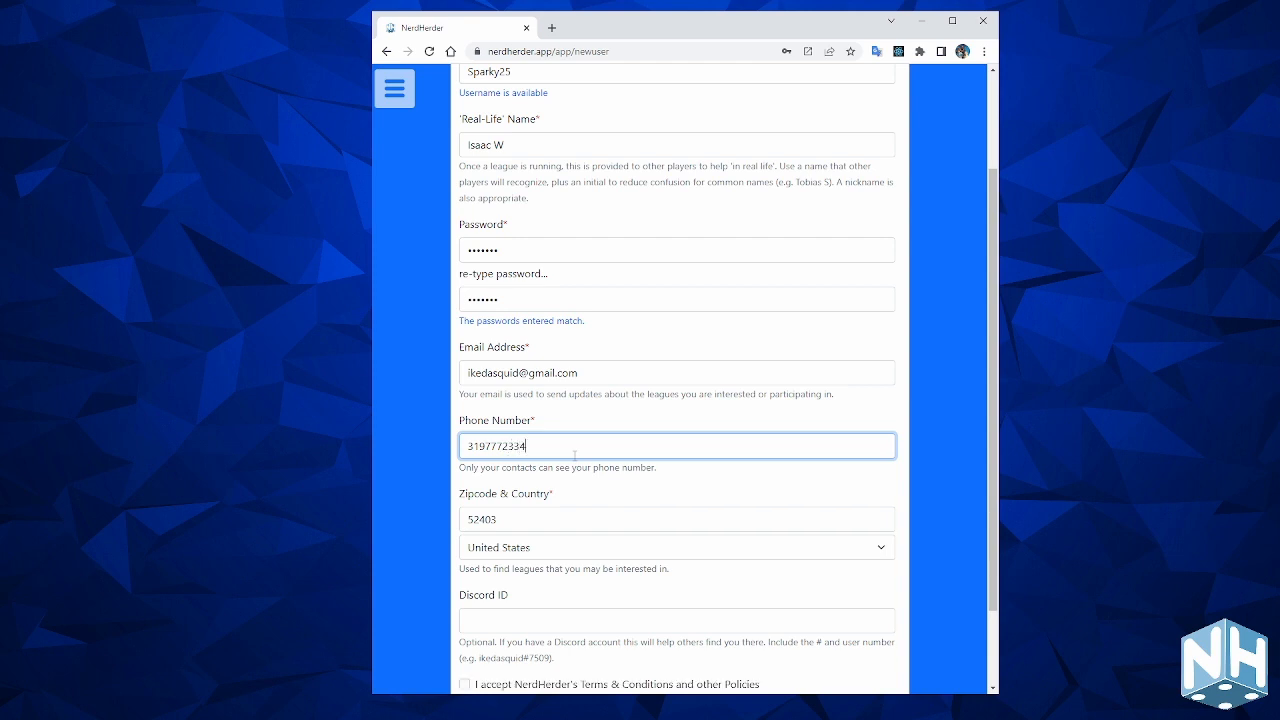
scroll(590, 455, down, 1)
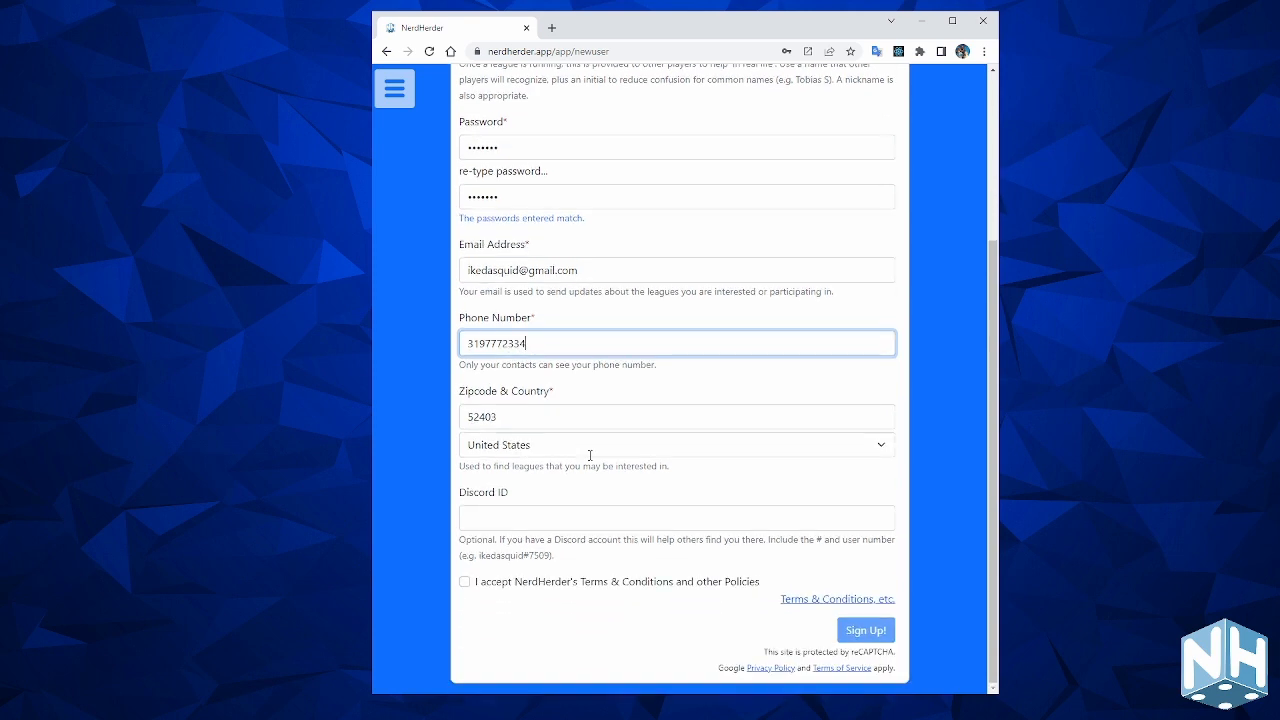
click(464, 581)
click(717, 520)
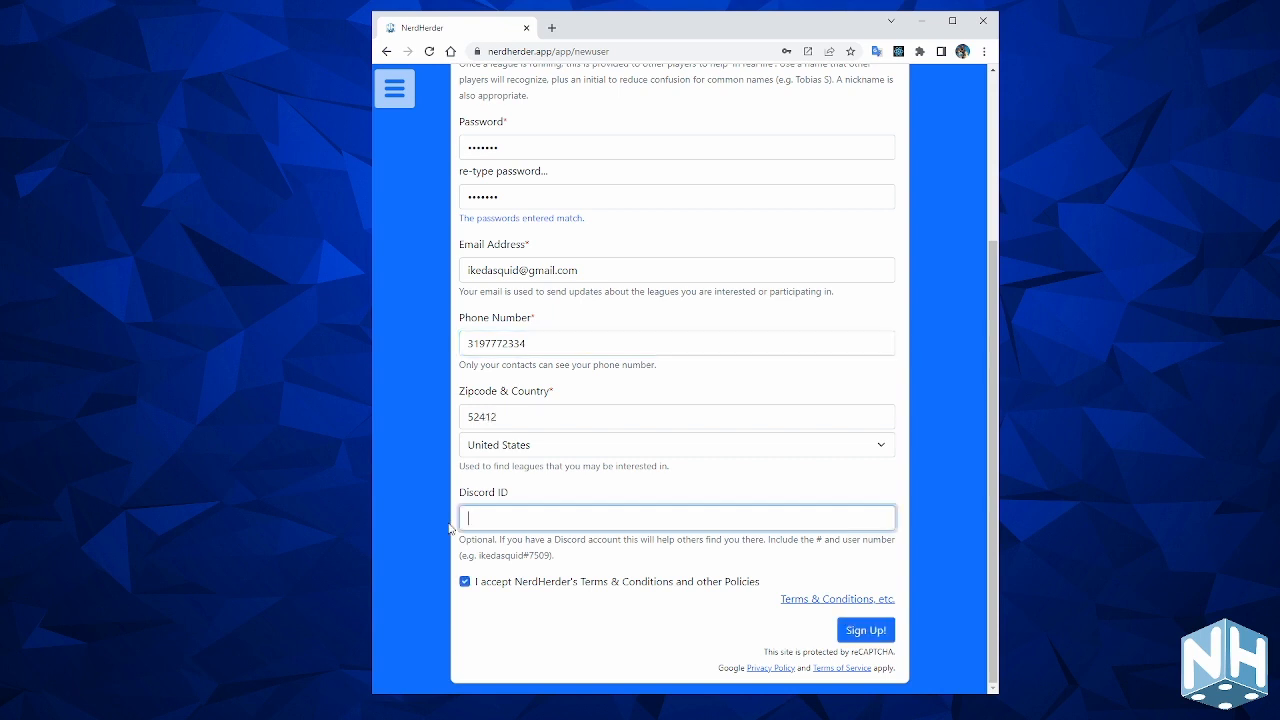
key(Tab)
key(Tab)
key(Tab)
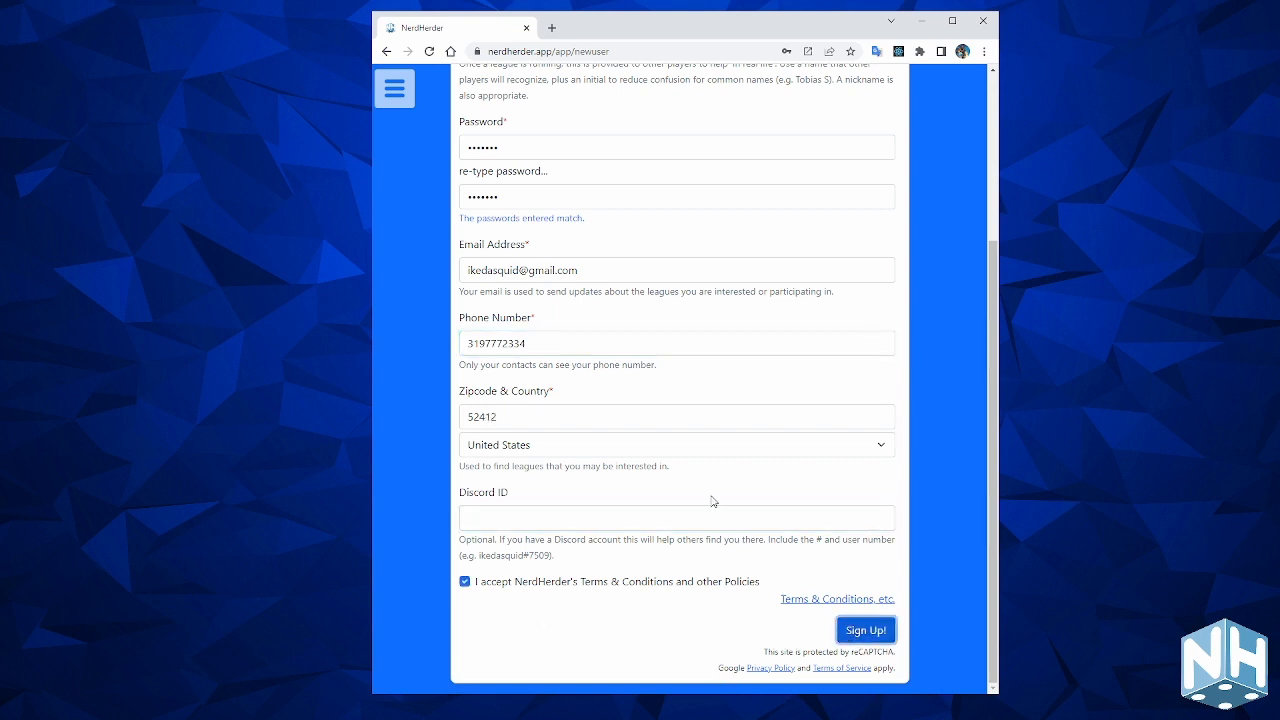
key(Return)
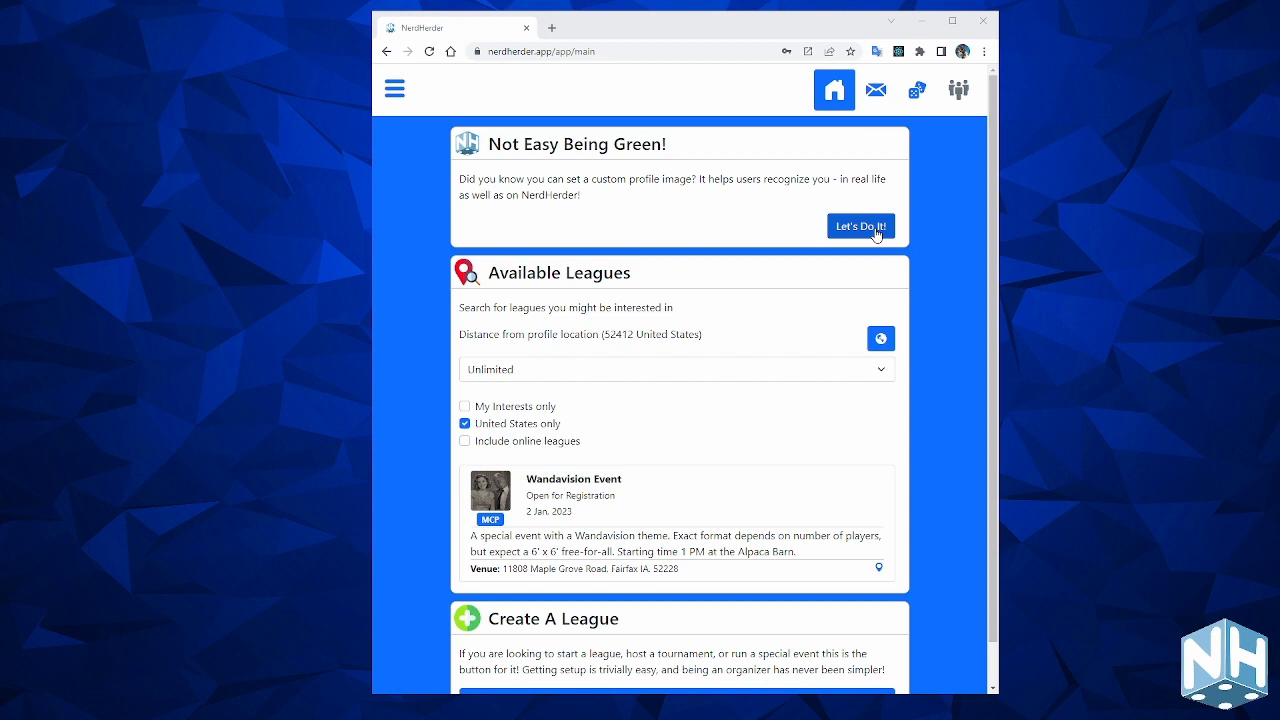
Choose Let's Do It! in the Not Easy Being Green! card to reach Your Profile.
click(875, 234)
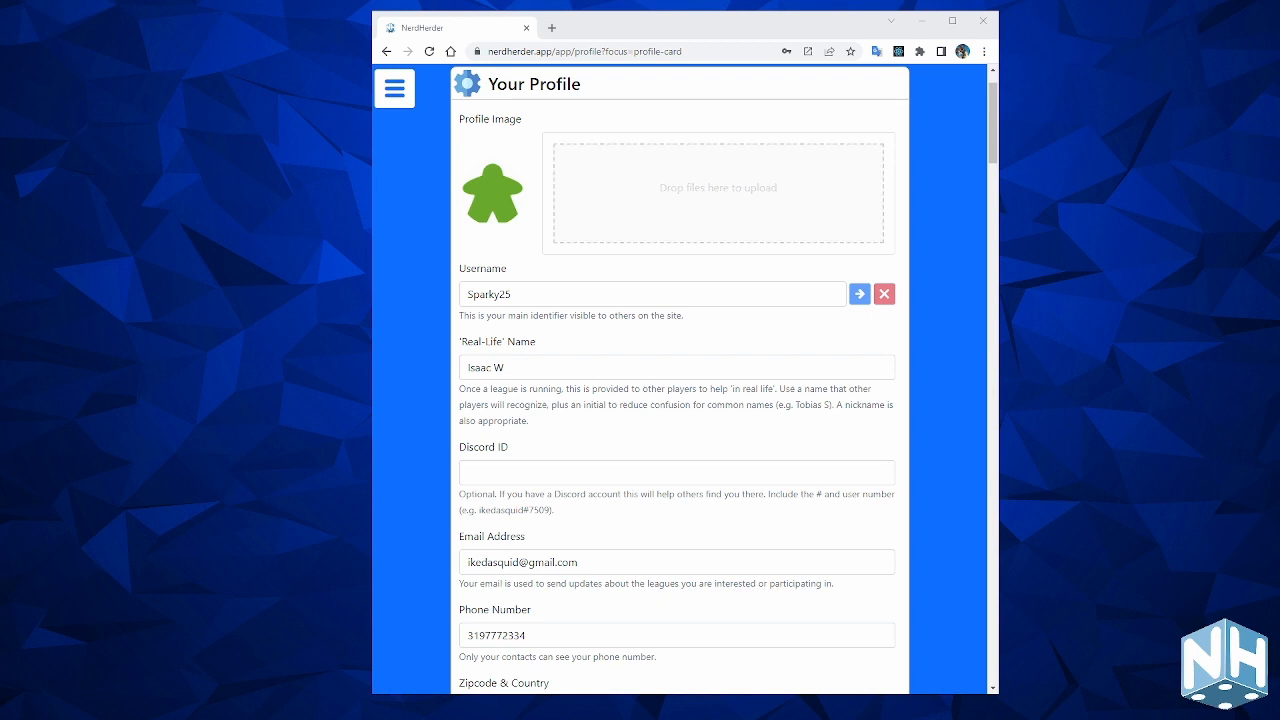
Upload a photo into the Profile Image drop zone and set web push notifications to Enabled.
drag(1100, 220, 730, 195)
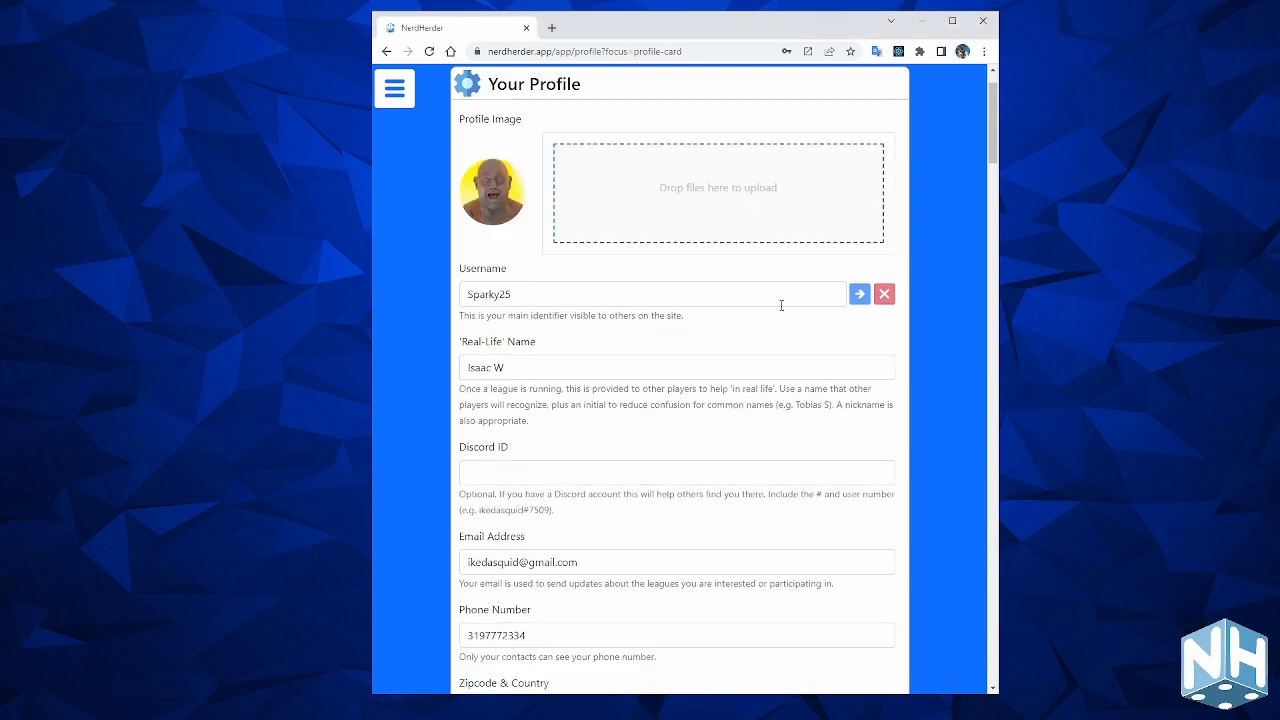
scroll(781, 305, down, 4)
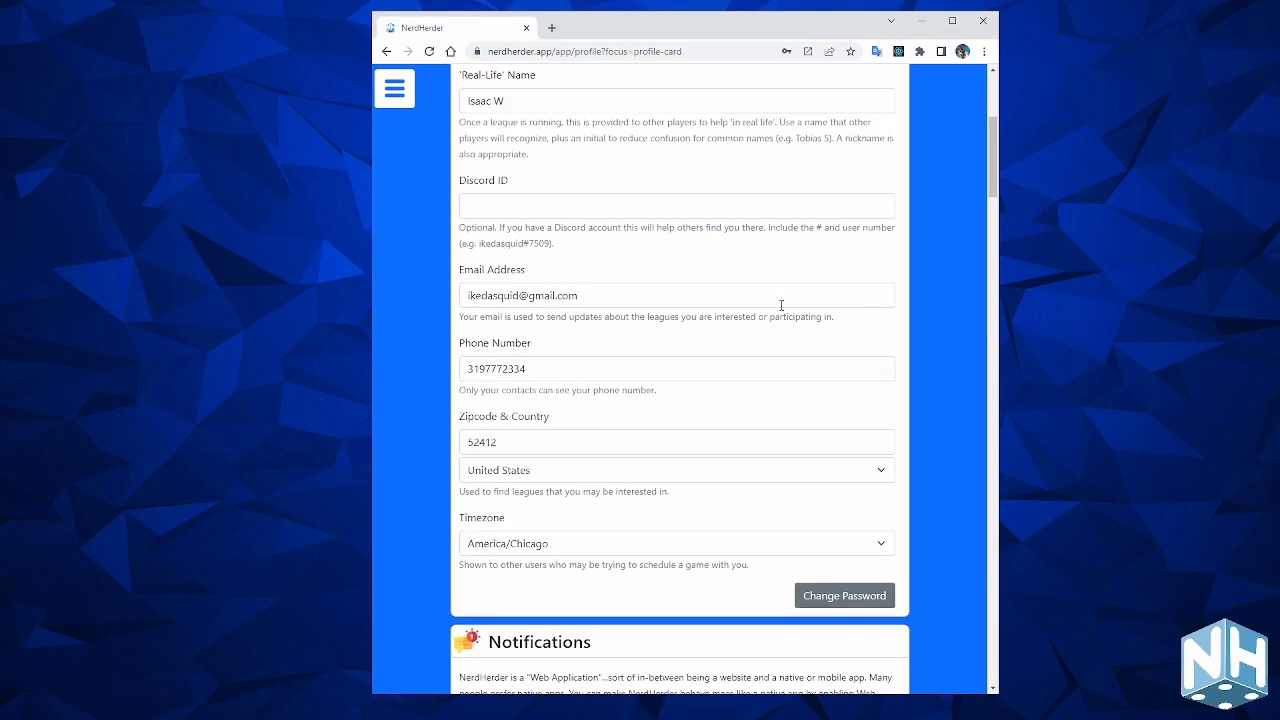
scroll(781, 305, up, 3)
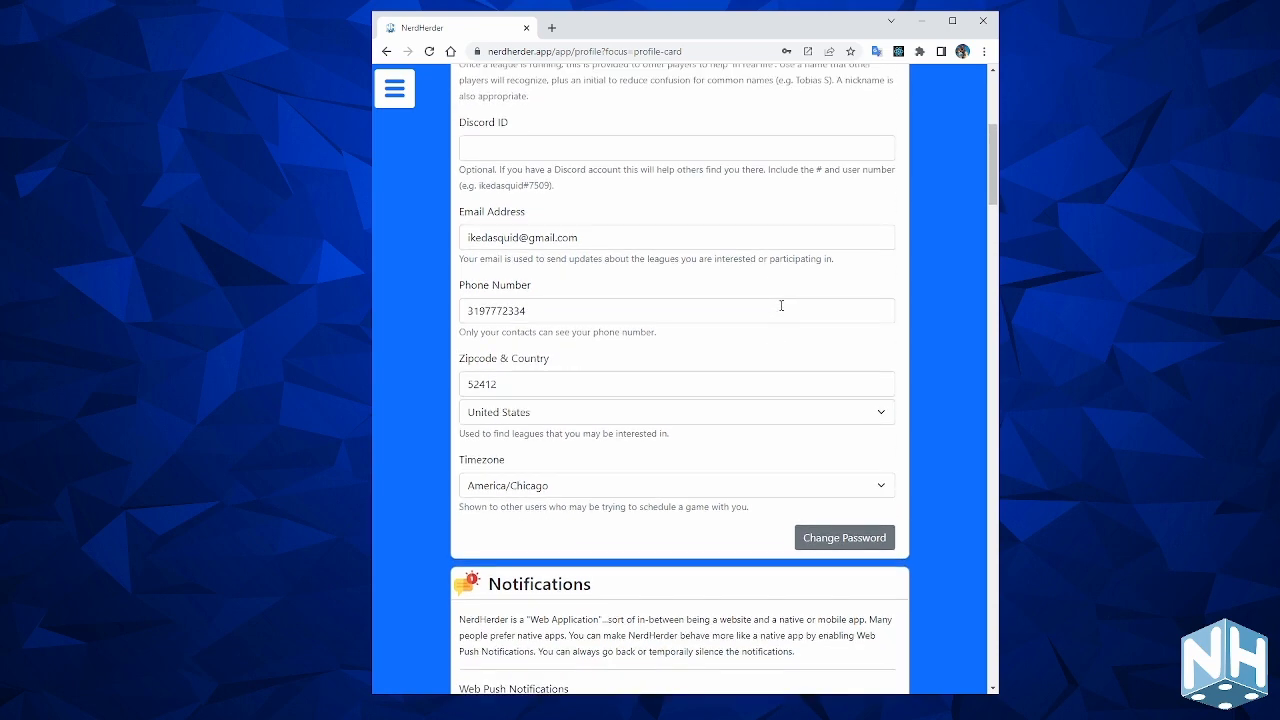
scroll(708, 355, down, 3)
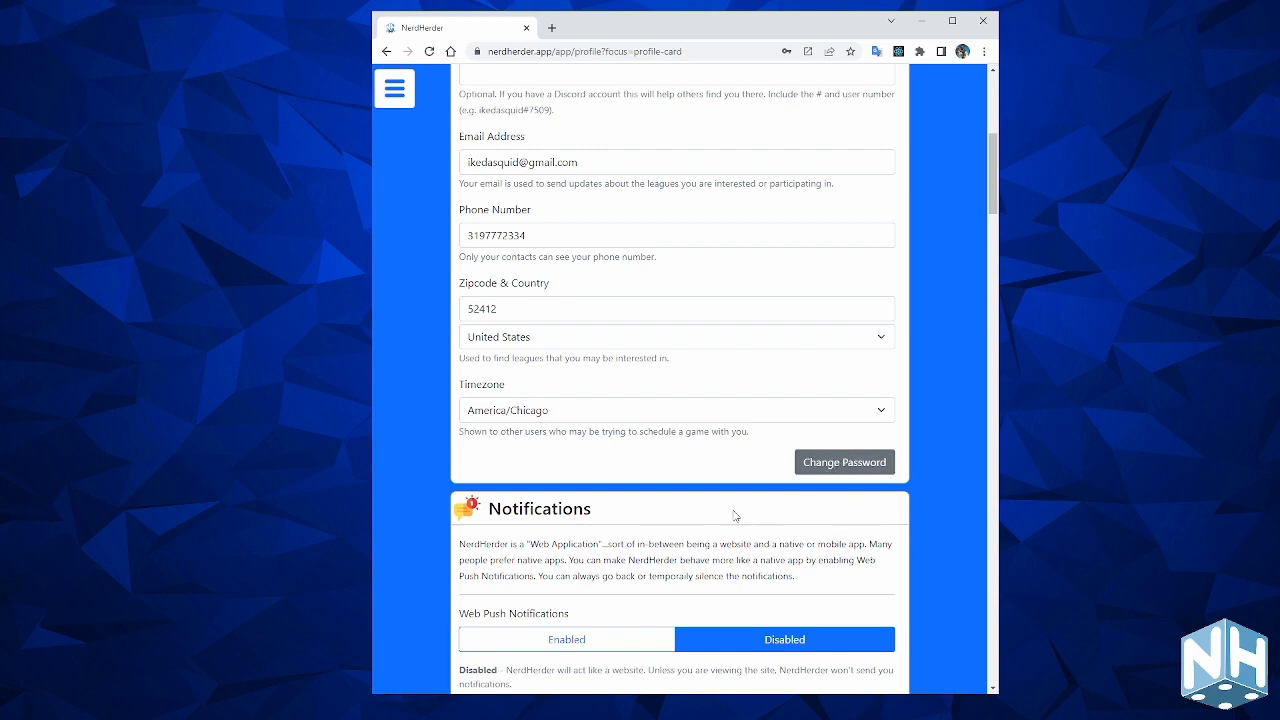
scroll(714, 460, down, 3)
scroll(714, 458, down, 1)
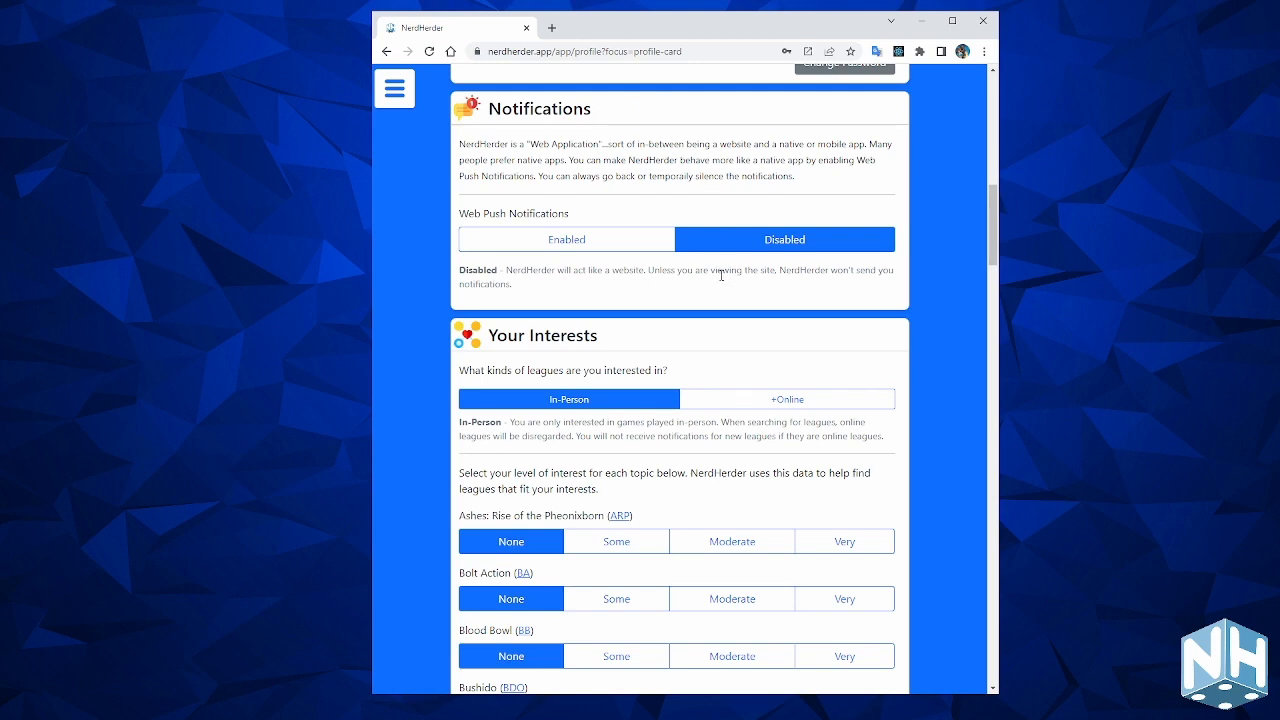
click(566, 254)
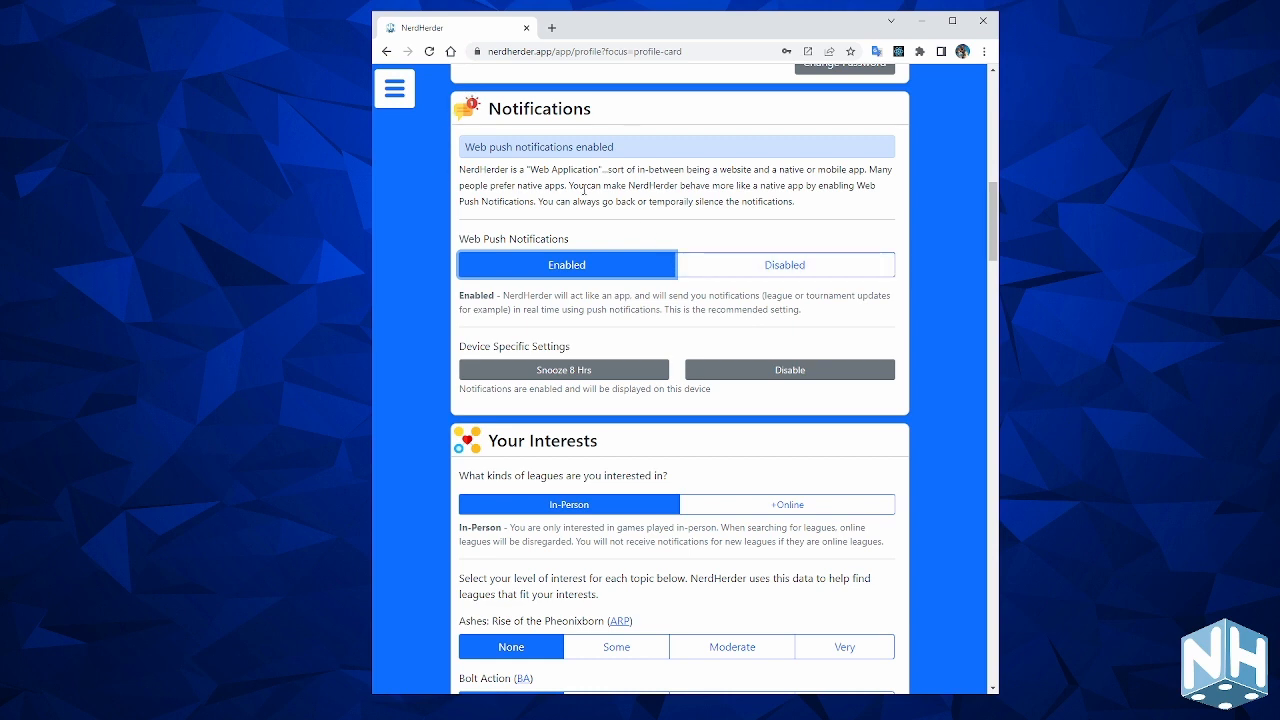
Select +Online next to In-Person for league types, leaving game interest levels at None.
scroll(688, 355, down, 3)
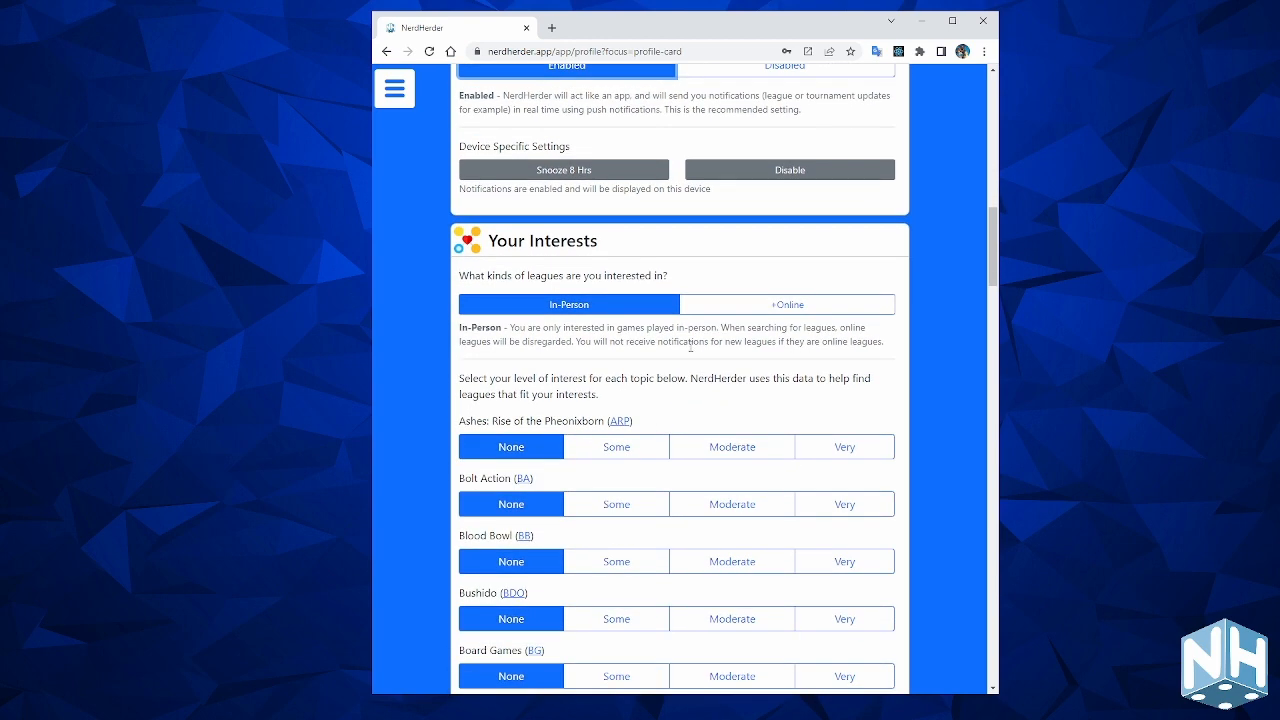
scroll(690, 347, down, 18)
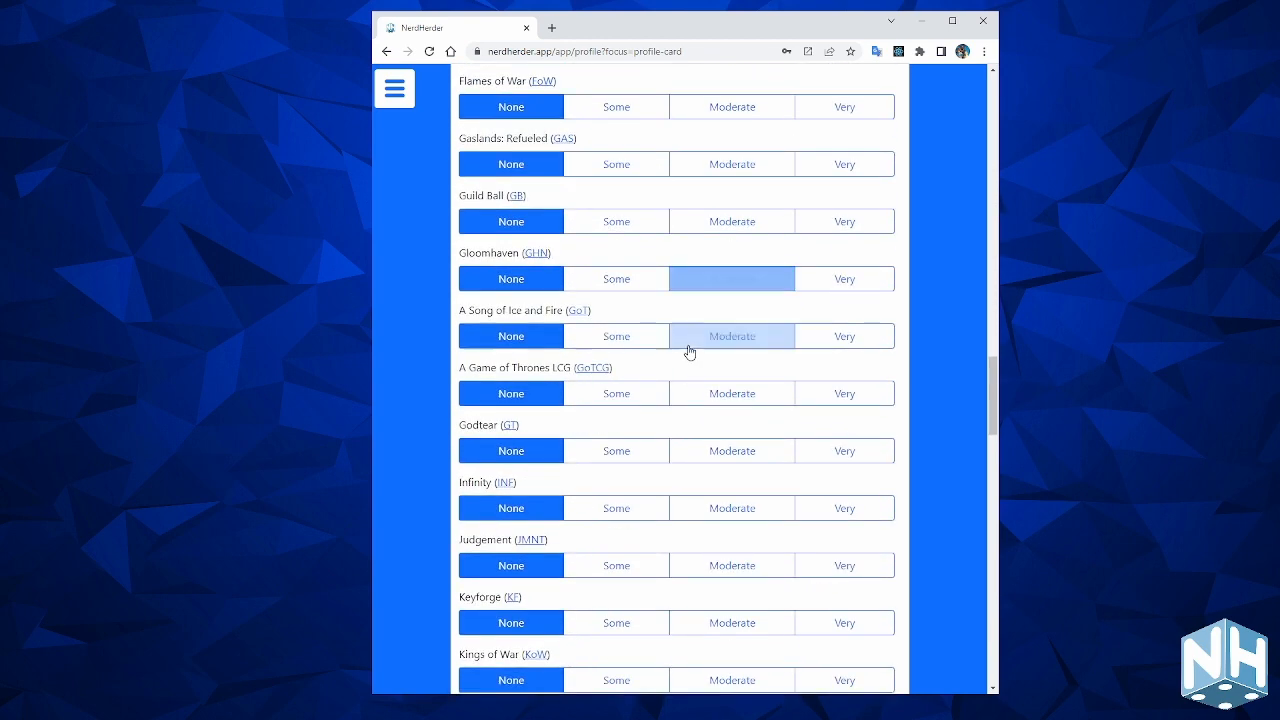
scroll(688, 352, down, 15)
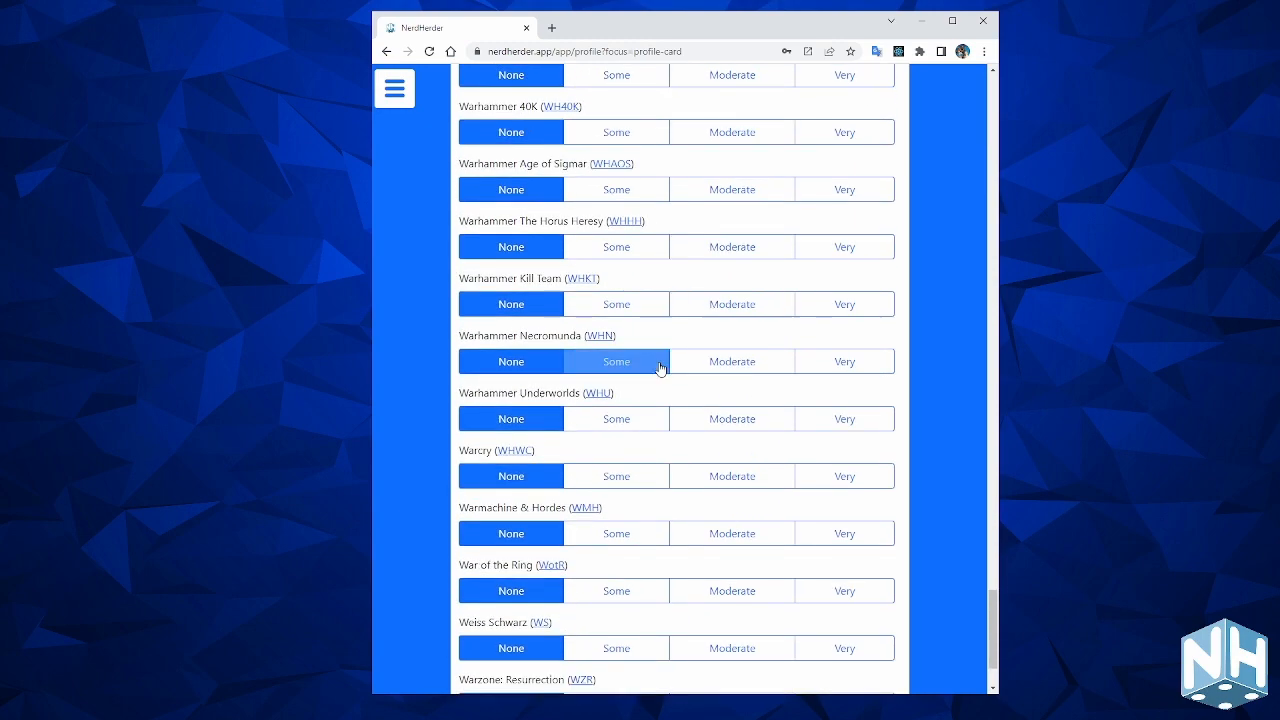
click(660, 366)
scroll(659, 369, up, 20)
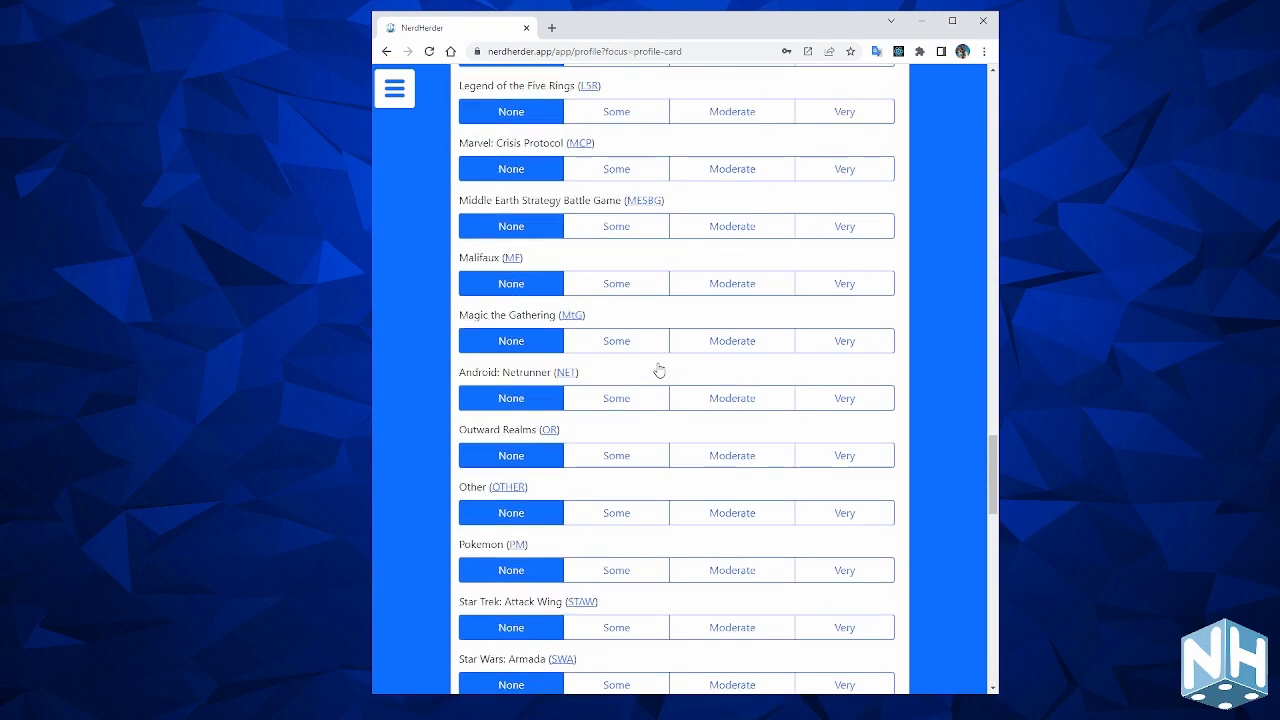
scroll(659, 369, up, 15)
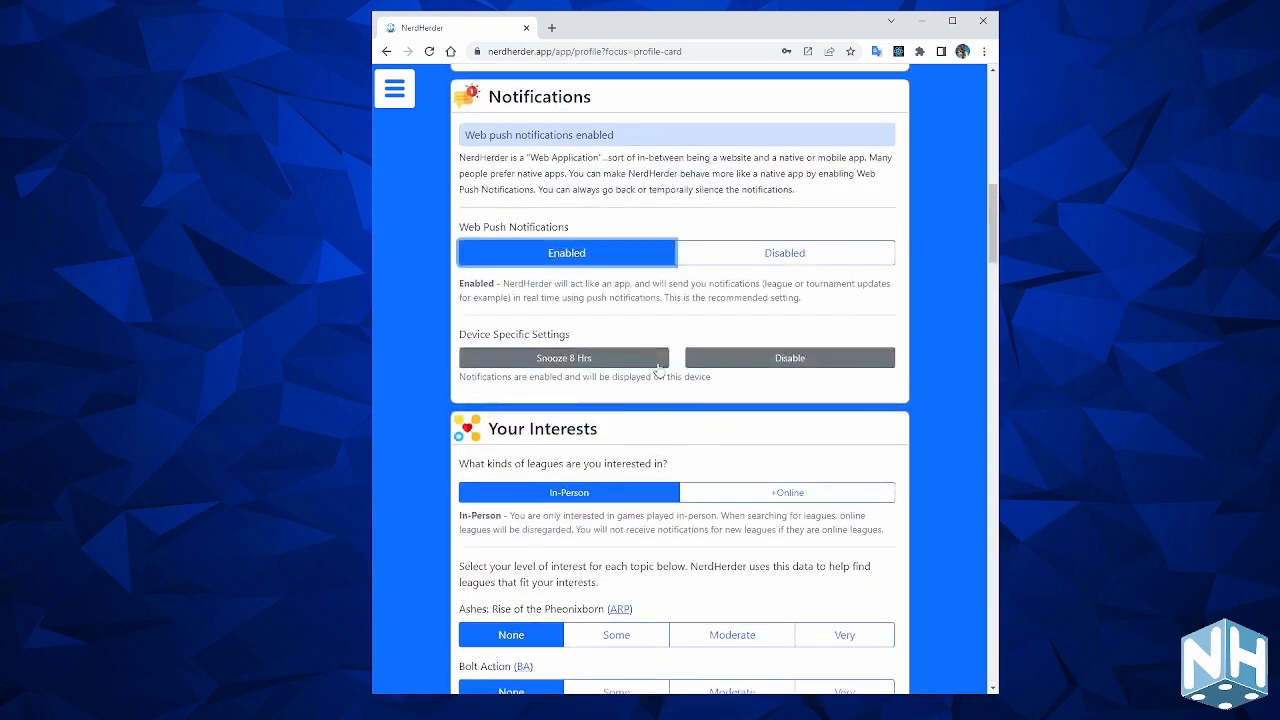
scroll(659, 369, down, 1)
click(752, 335)
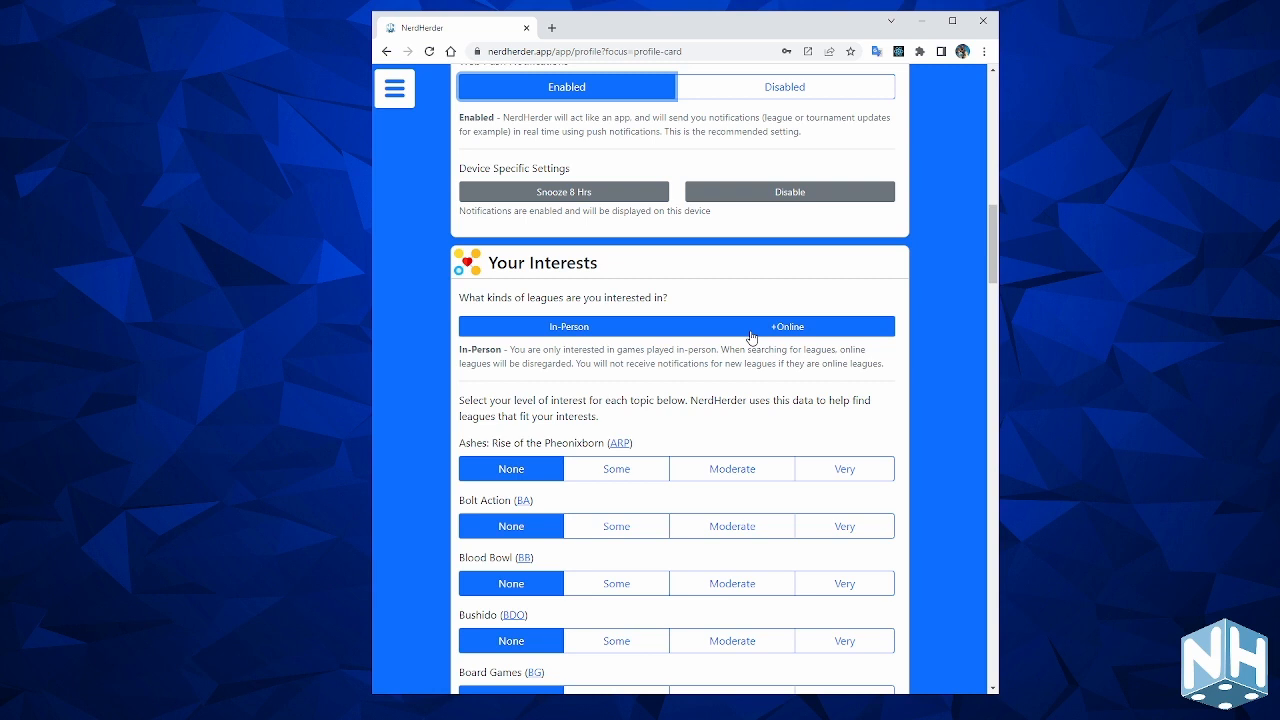
Keep +Online selected and rate Settlers of Catan Very and Battletech Moderate.
click(752, 335)
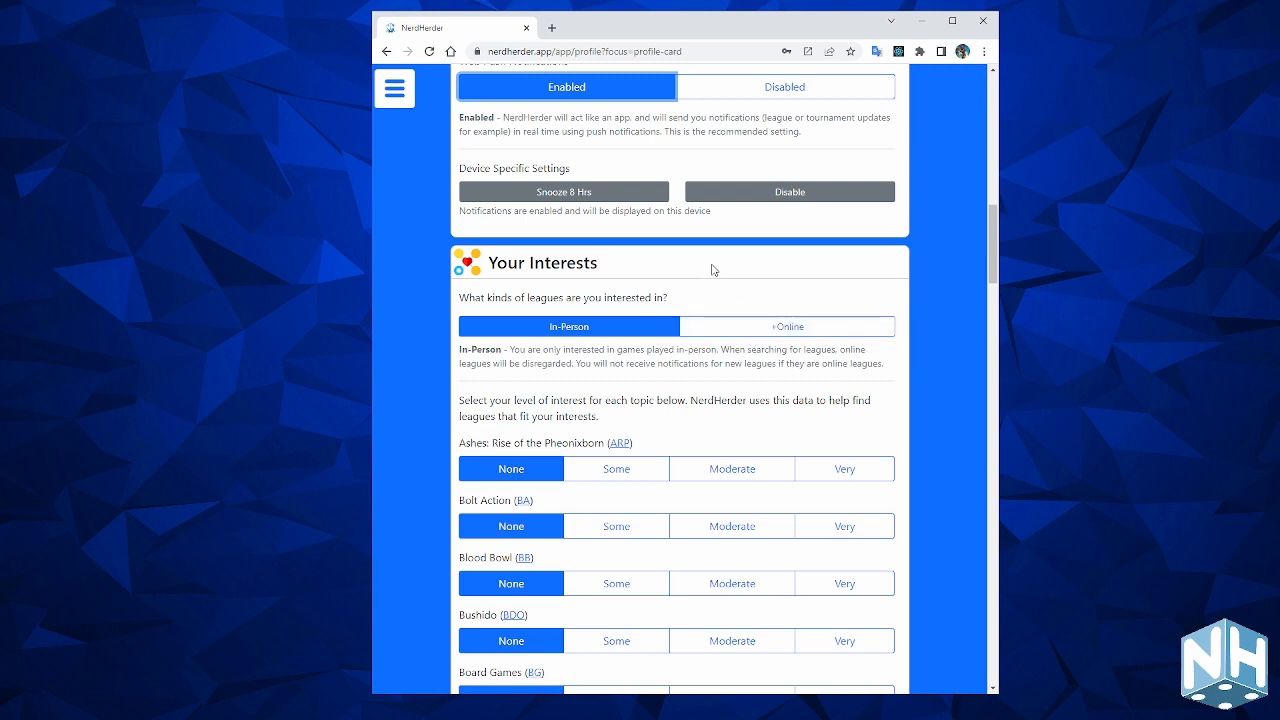
click(733, 322)
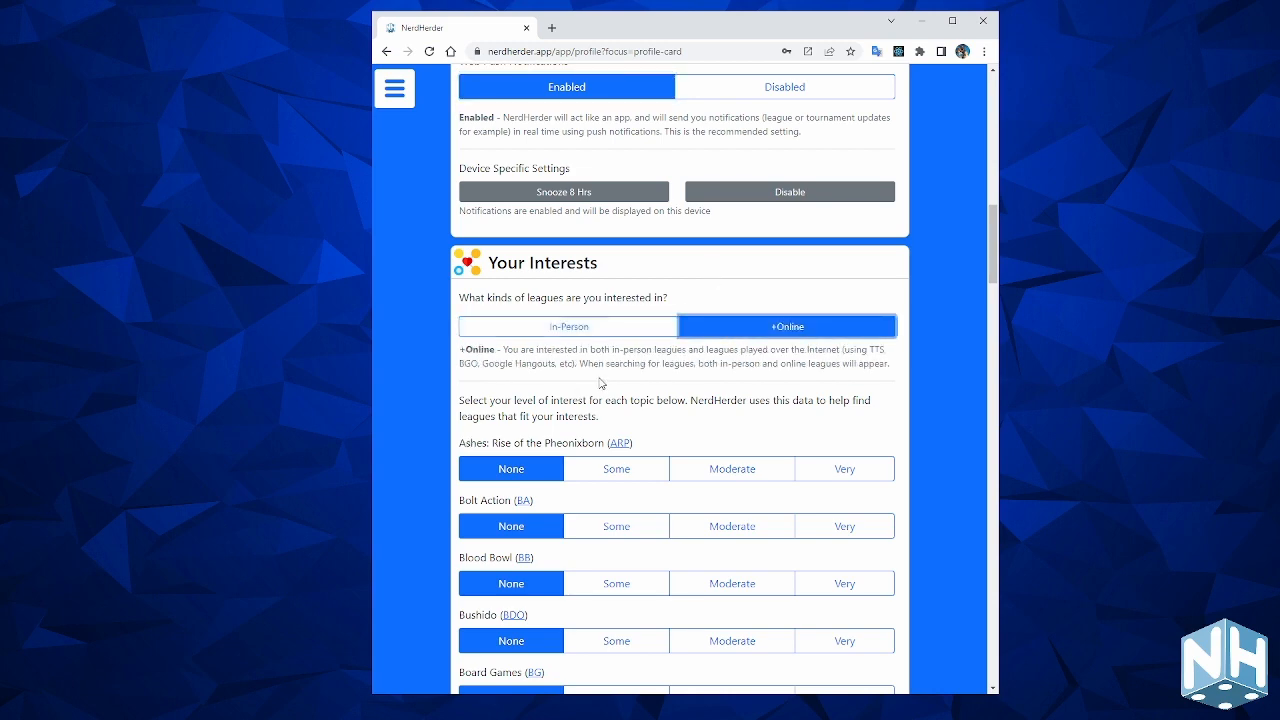
scroll(588, 378, down, 2)
click(588, 380)
scroll(587, 381, down, 1)
scroll(587, 381, down, 1)
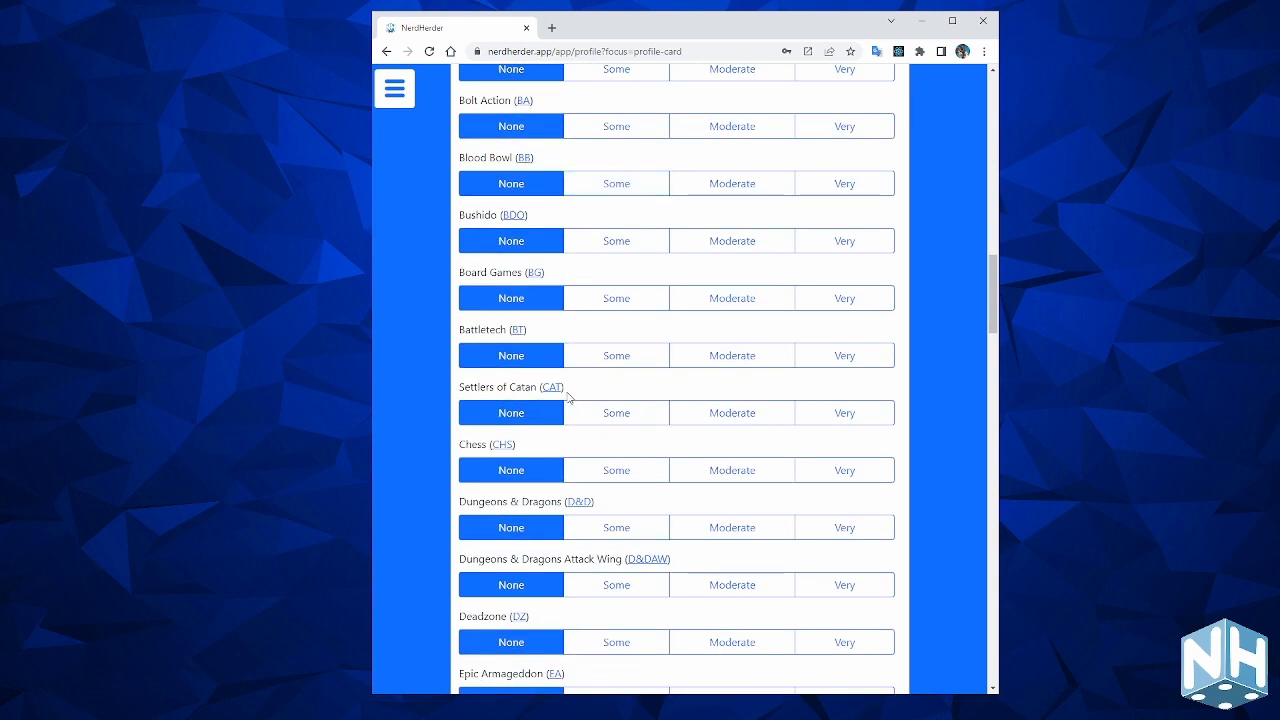
click(843, 357)
click(845, 410)
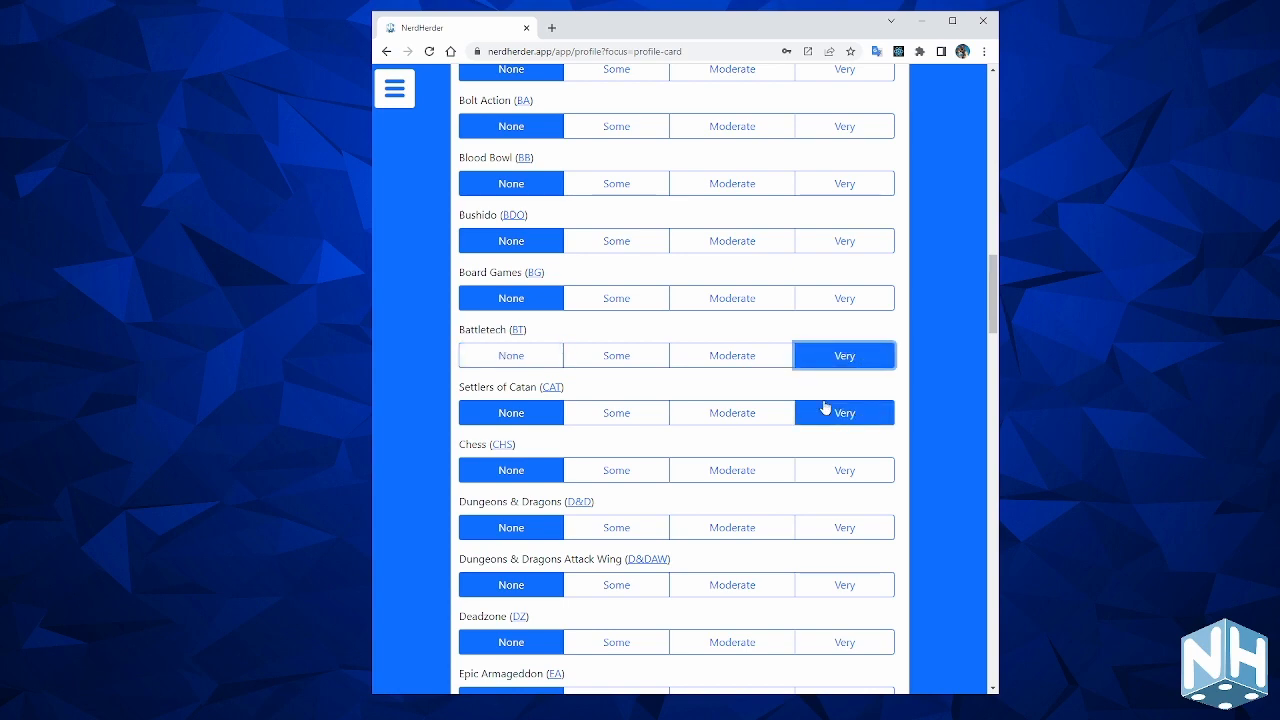
click(752, 358)
Rate Dungeons & Dragons Moderate, Marvel: Crisis Protocol Very, Star Wars Rebellion Moderate, Legion Very, Imperial Assault Some.
scroll(705, 392, down, 2)
scroll(704, 390, down, 1)
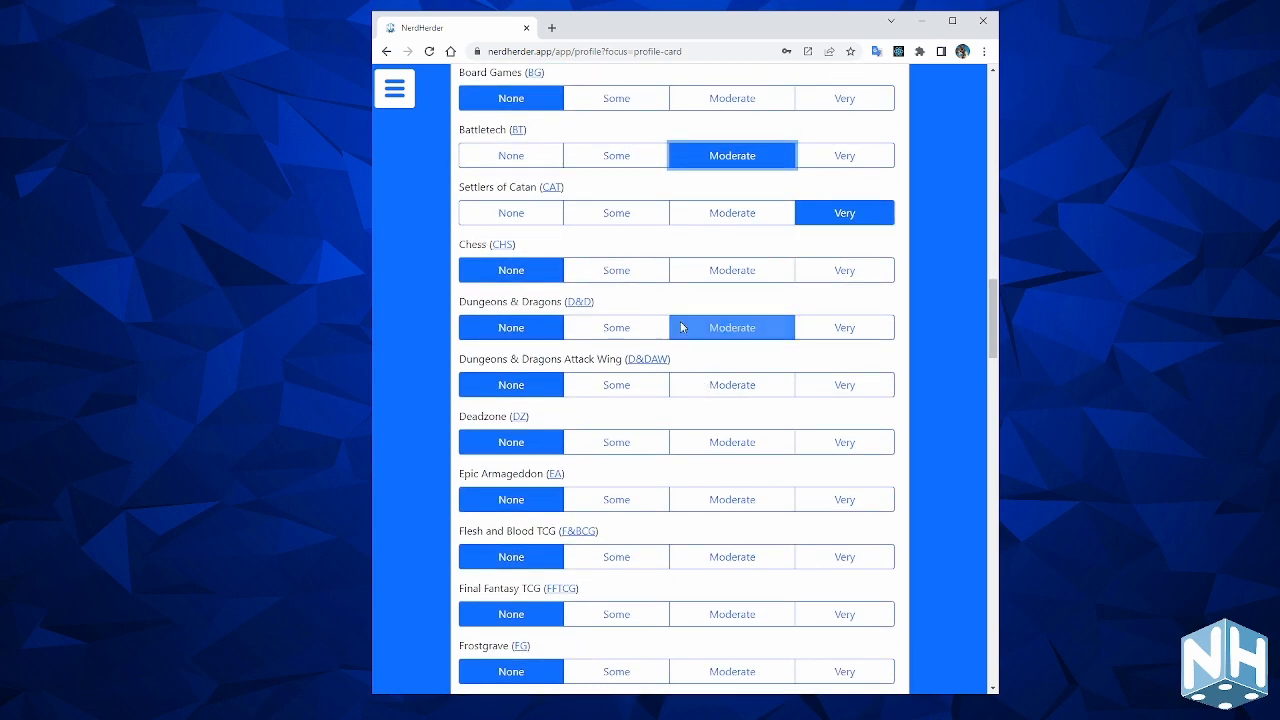
click(770, 330)
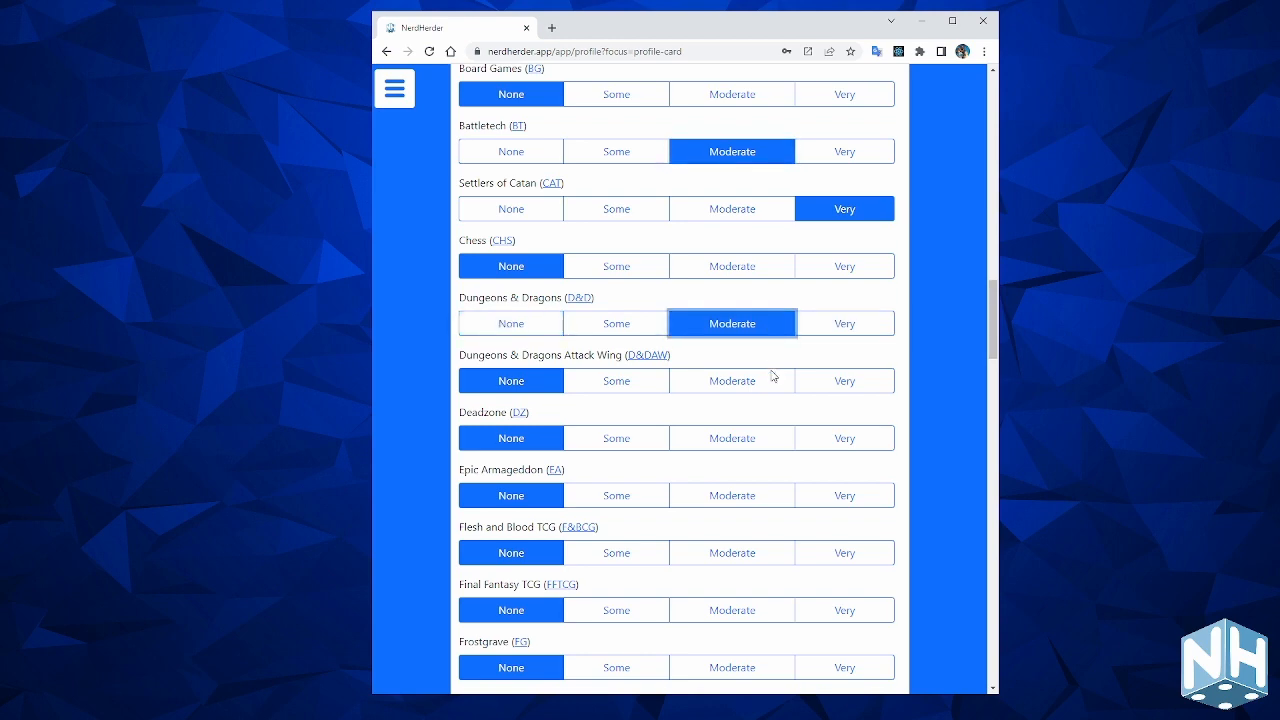
scroll(770, 370, down, 6)
scroll(739, 375, down, 6)
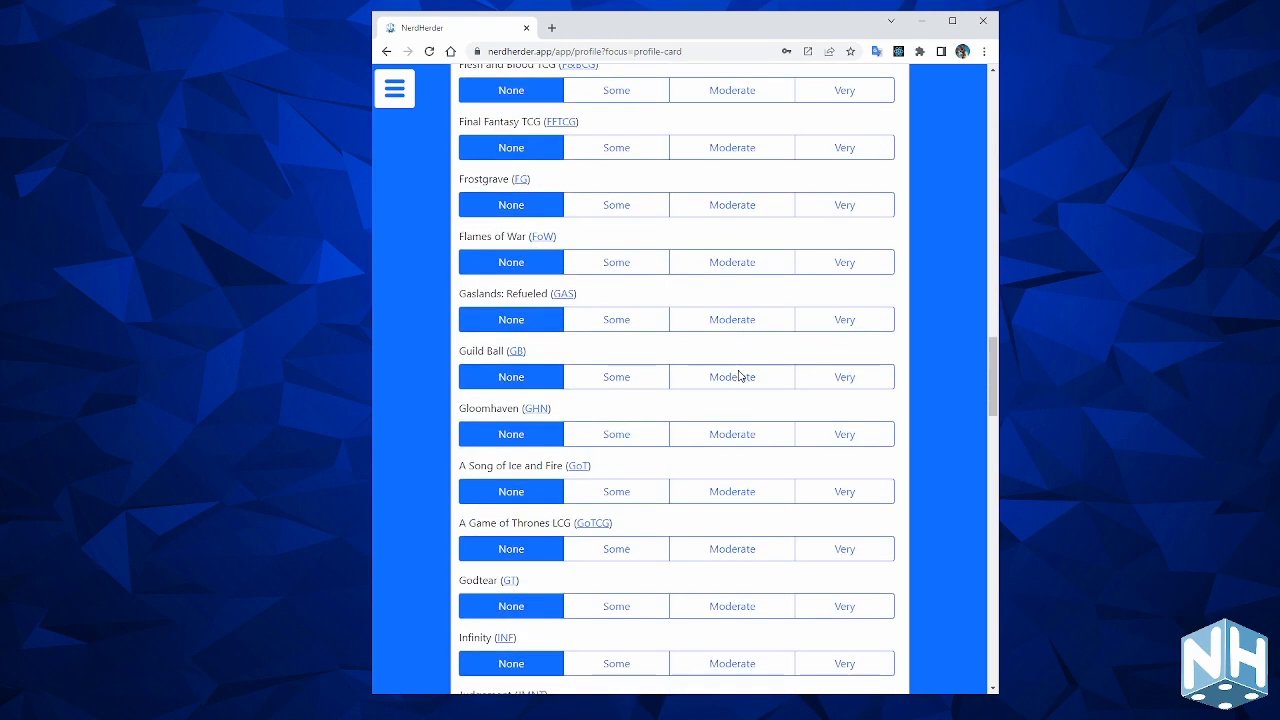
scroll(739, 375, down, 7)
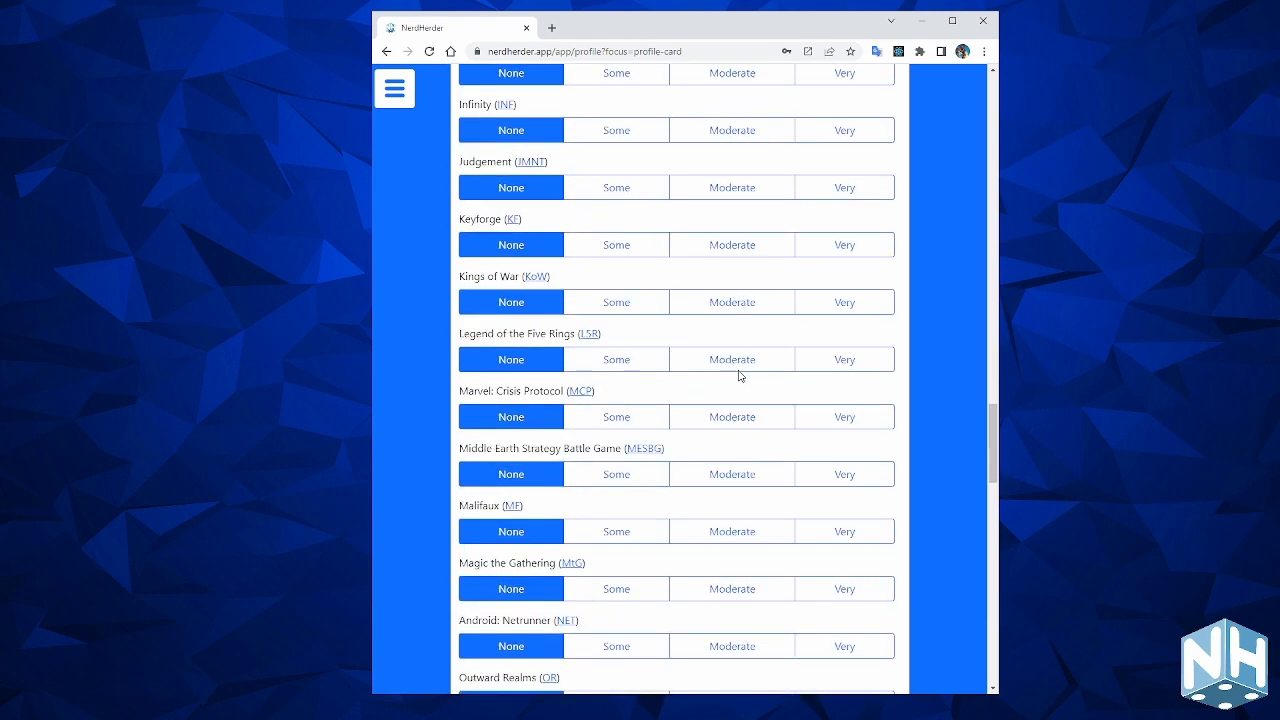
click(720, 380)
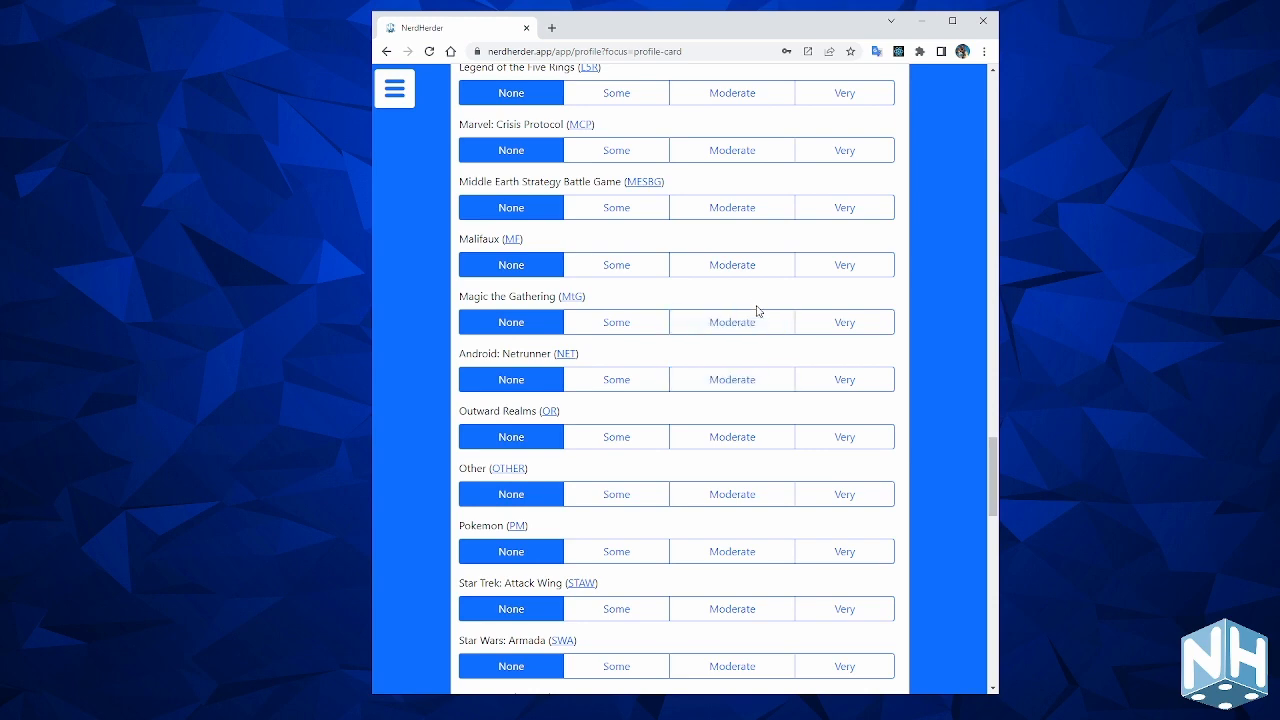
click(845, 150)
scroll(740, 390, down, 10)
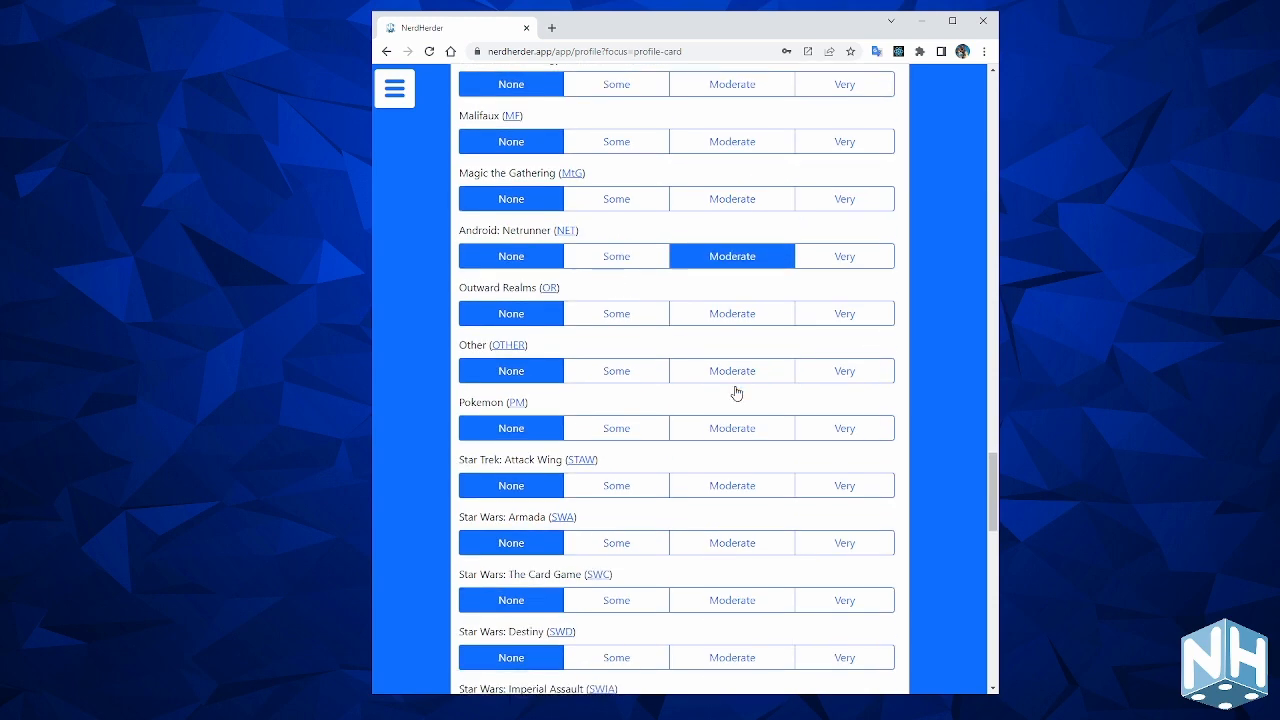
click(740, 286)
click(845, 229)
click(616, 171)
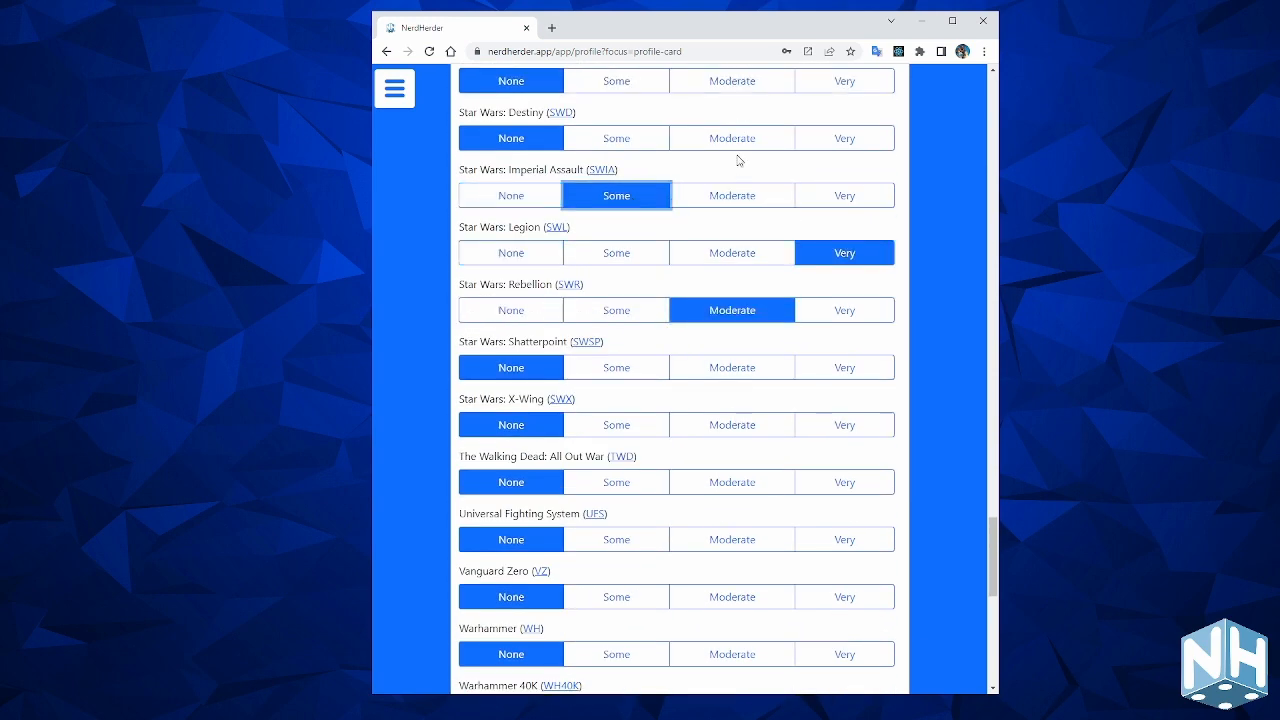
Rate Shatterpoint Very, Warmachine & Hordes Some, Keyforge and Blood Bowl Moderate, then return home.
scroll(790, 190, down, 3)
click(826, 150)
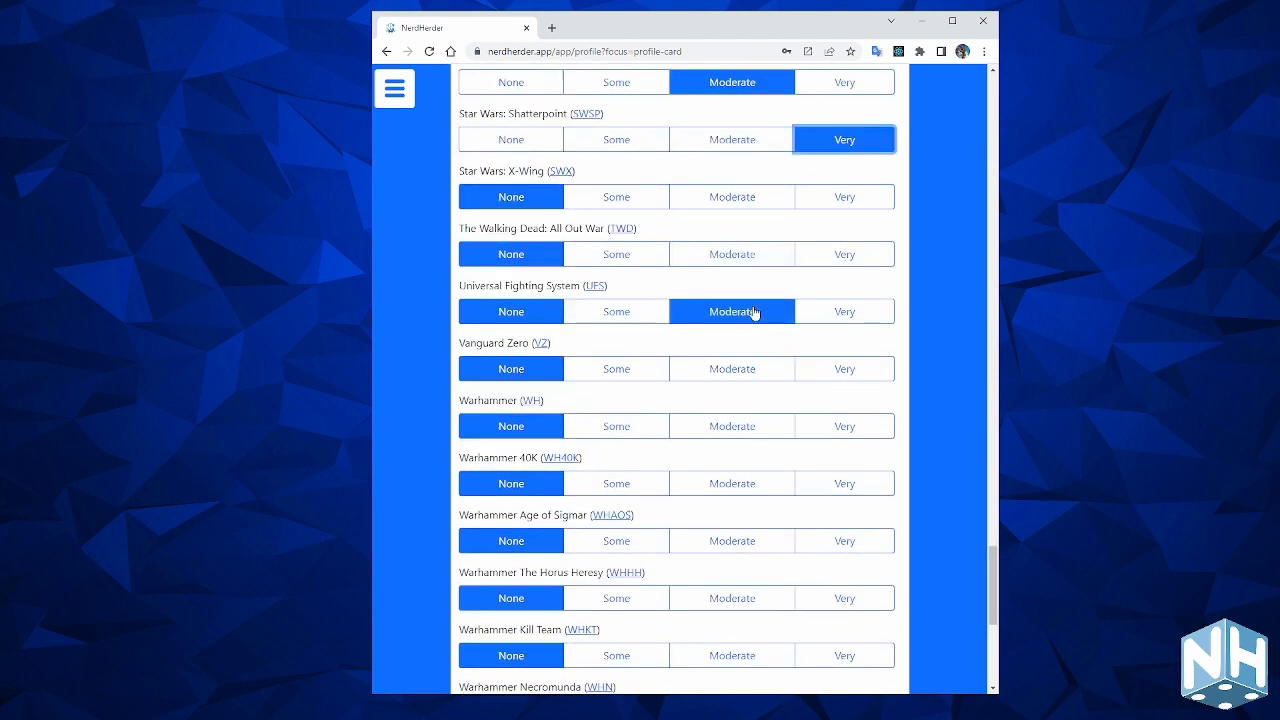
scroll(751, 311, down, 5)
click(650, 428)
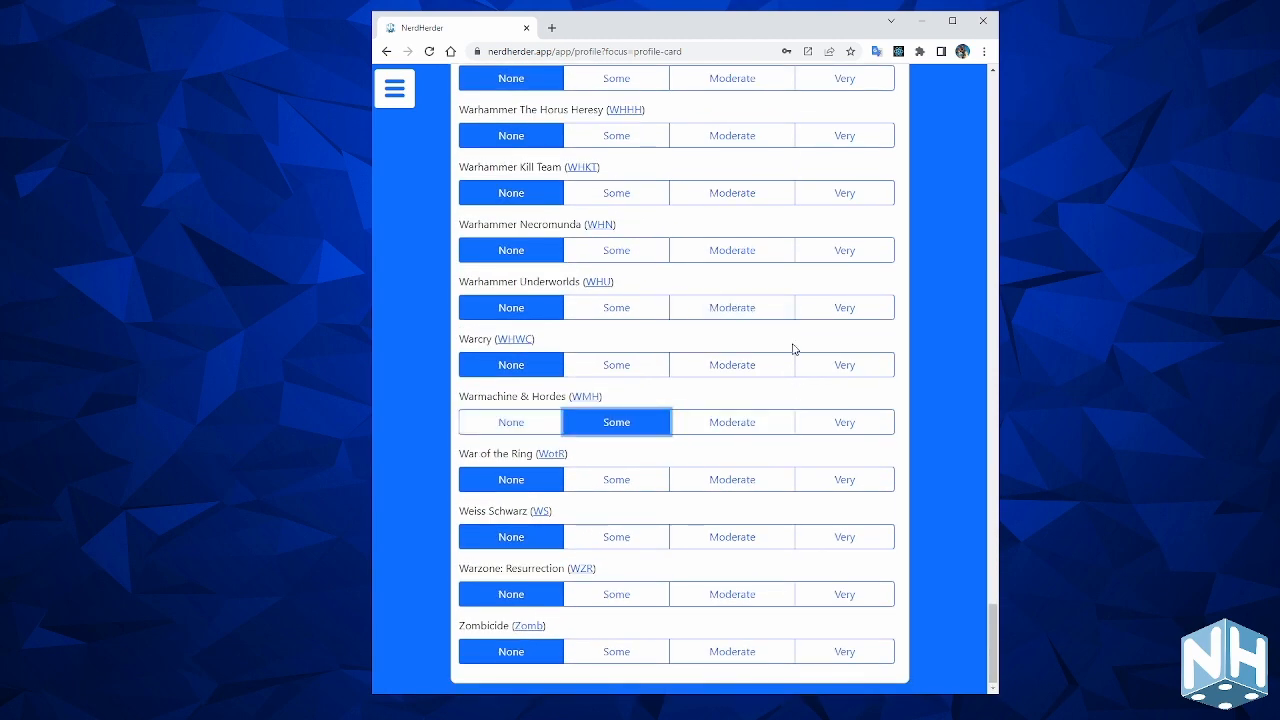
scroll(771, 443, up, 10)
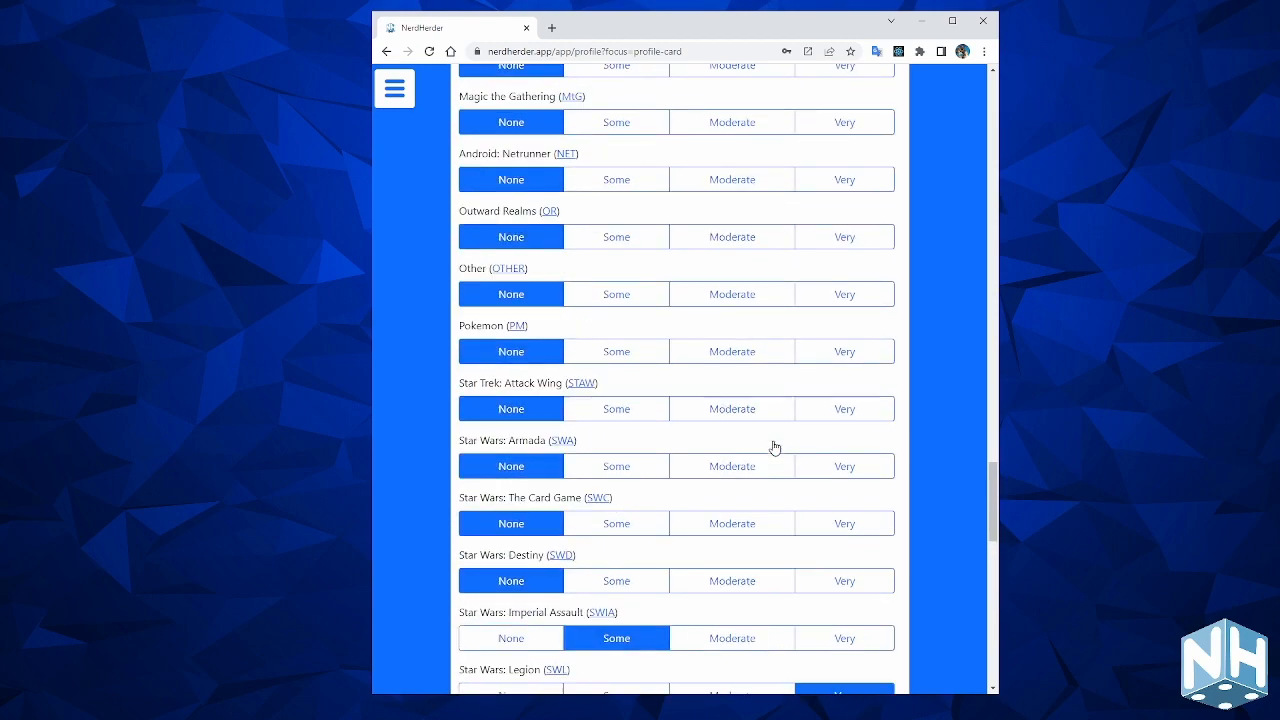
scroll(773, 447, up, 6)
click(773, 447)
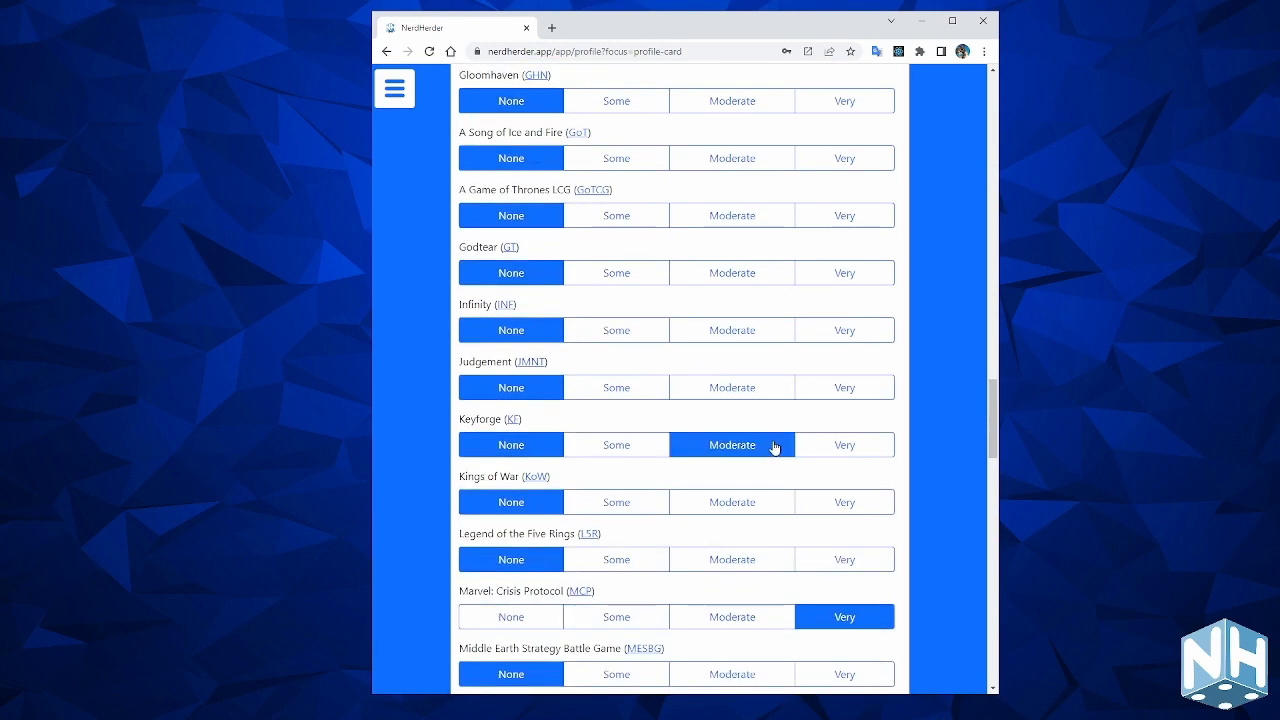
scroll(771, 443, up, 10)
click(734, 381)
scroll(740, 390, down, 16)
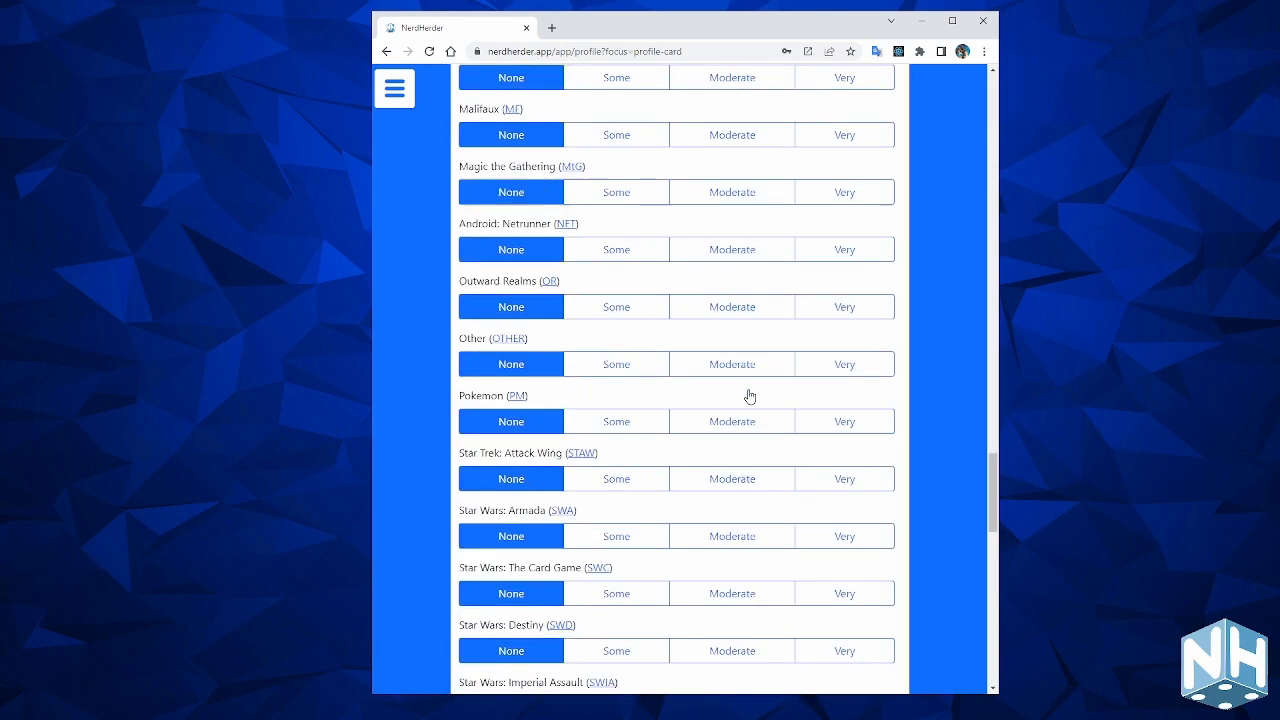
scroll(750, 397, up, 20)
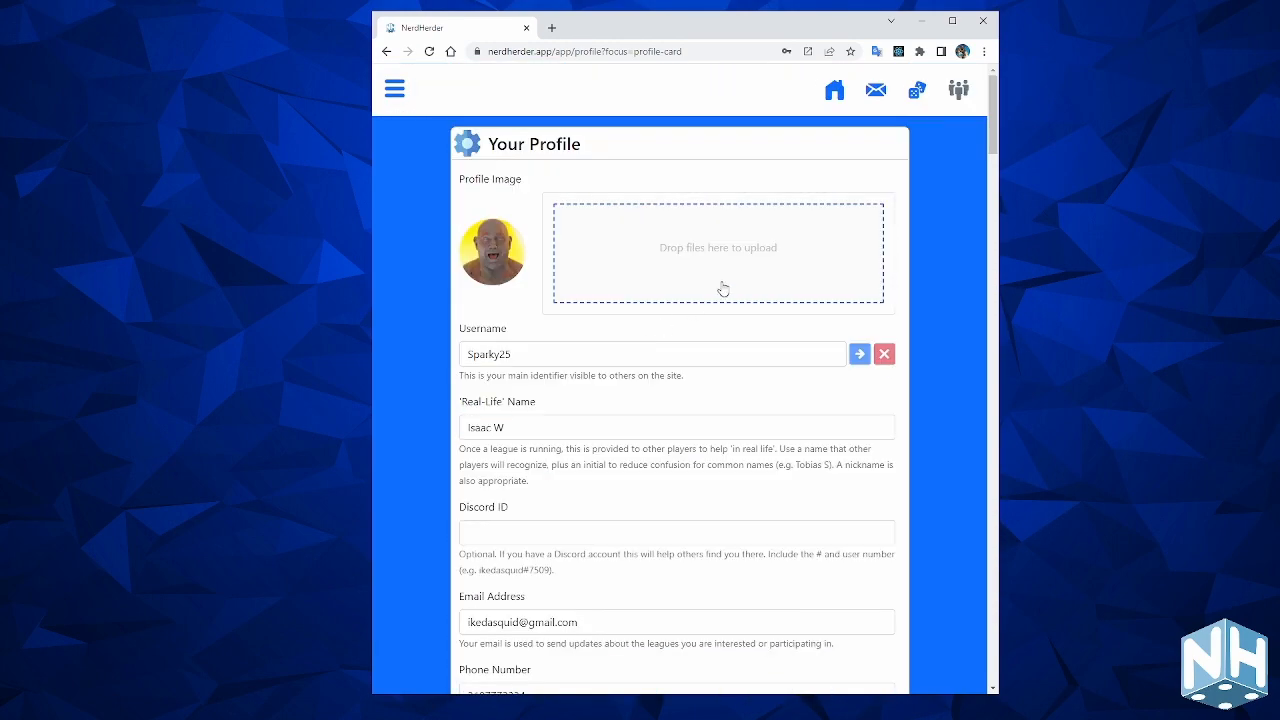
click(833, 93)
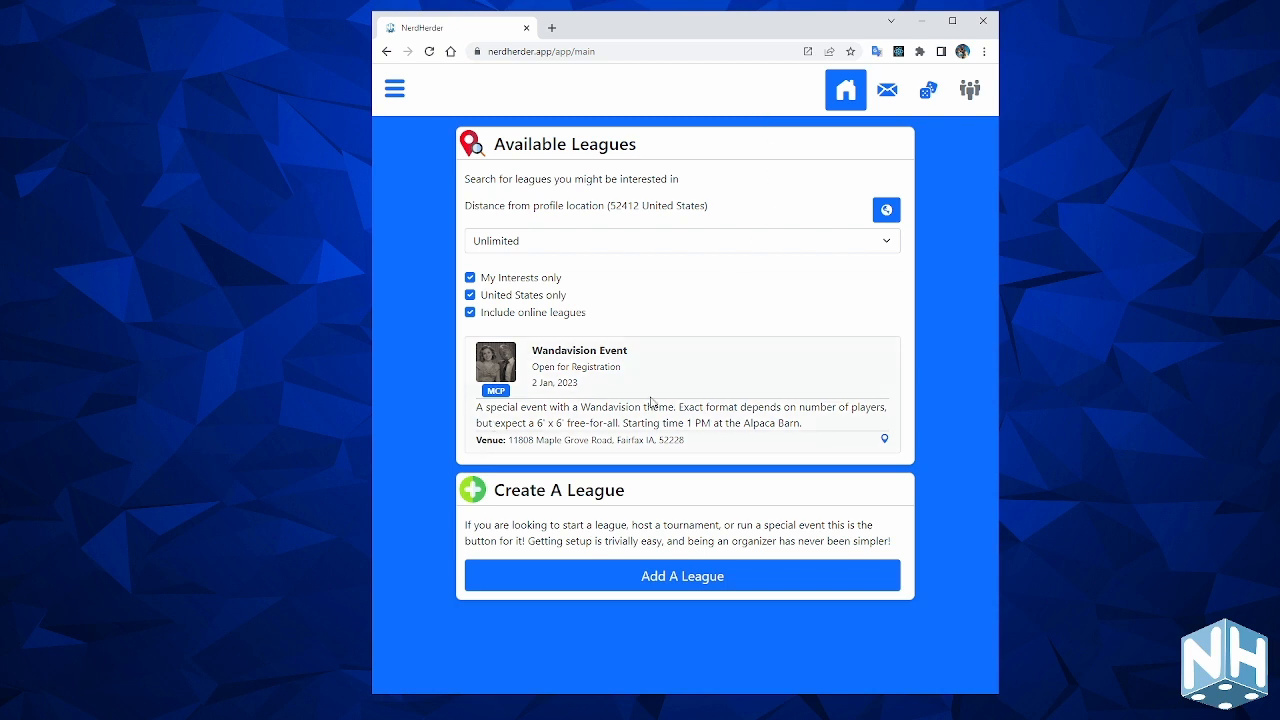
Choose Add A League in the Create A League panel to get a blank New League form.
click(703, 583)
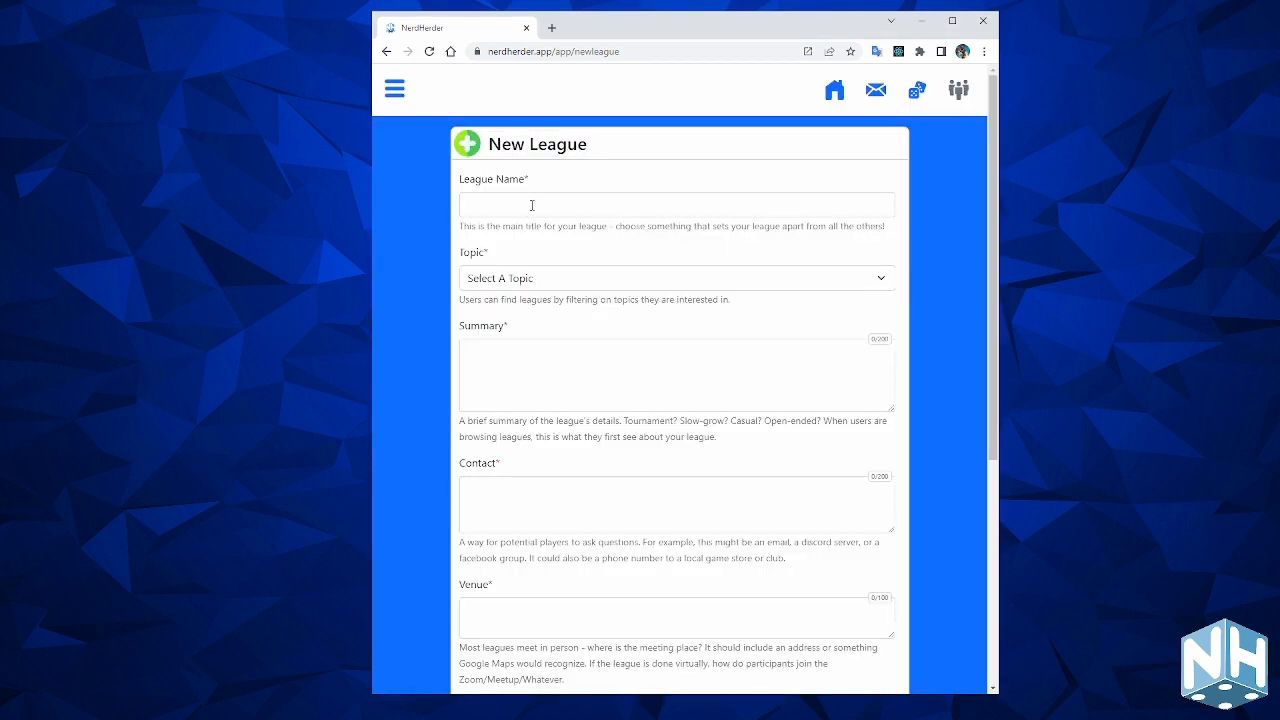
Set the topic to Marvel: Crisis Protocol and the league name to 'Promo League at FLGS'.
click(614, 286)
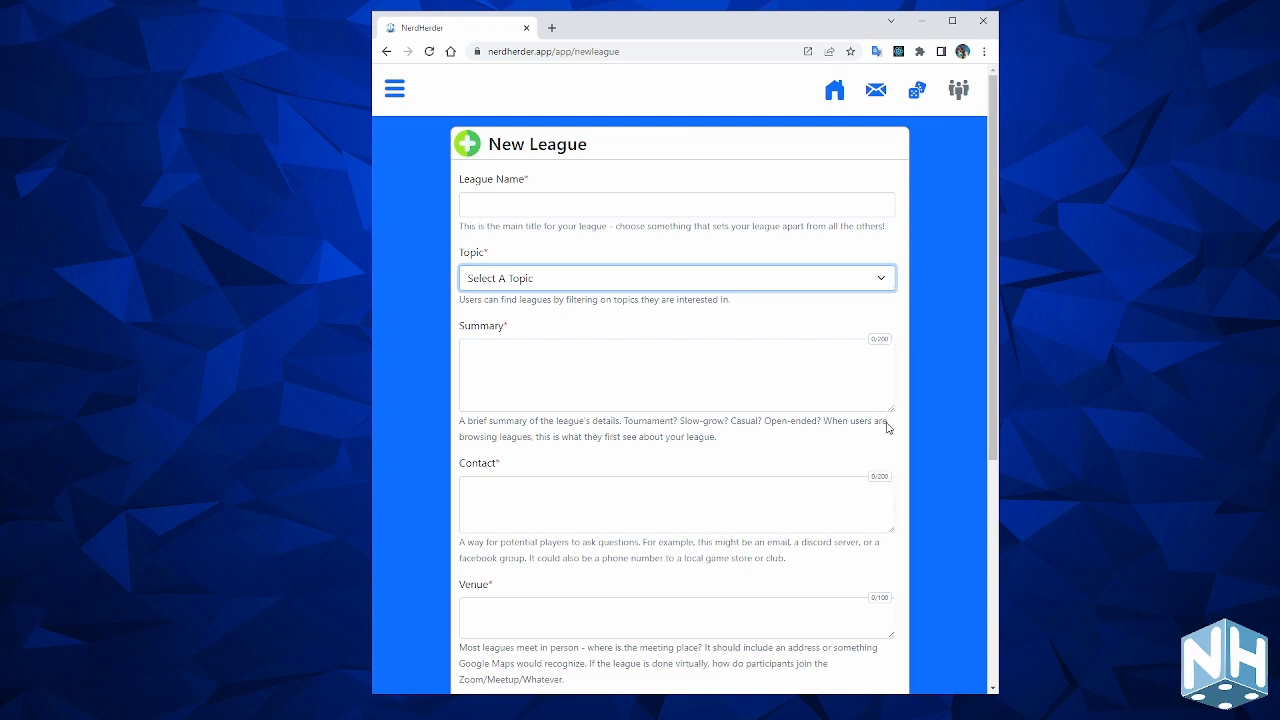
key(m)
click(507, 205)
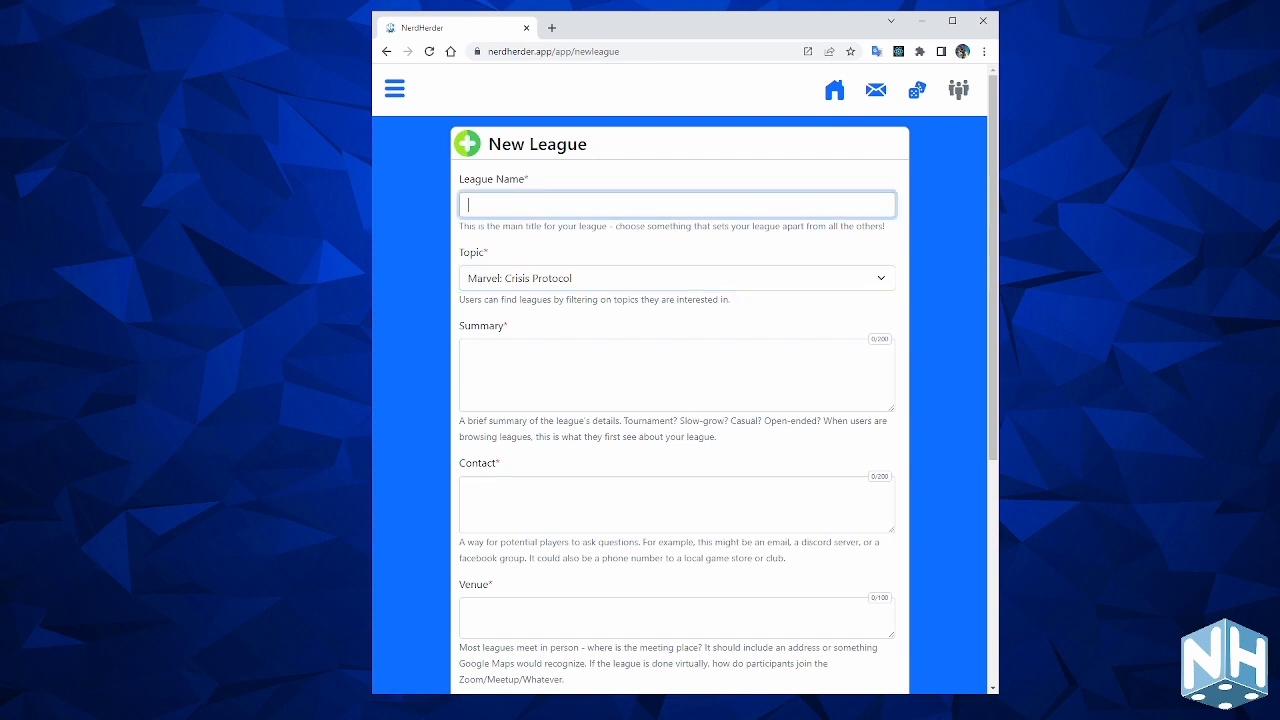
text(Promo League at FLGS)
Write the summary 'Monday night MCP league . Meetup and play pickup games.' and enter contact details.
click(557, 362)
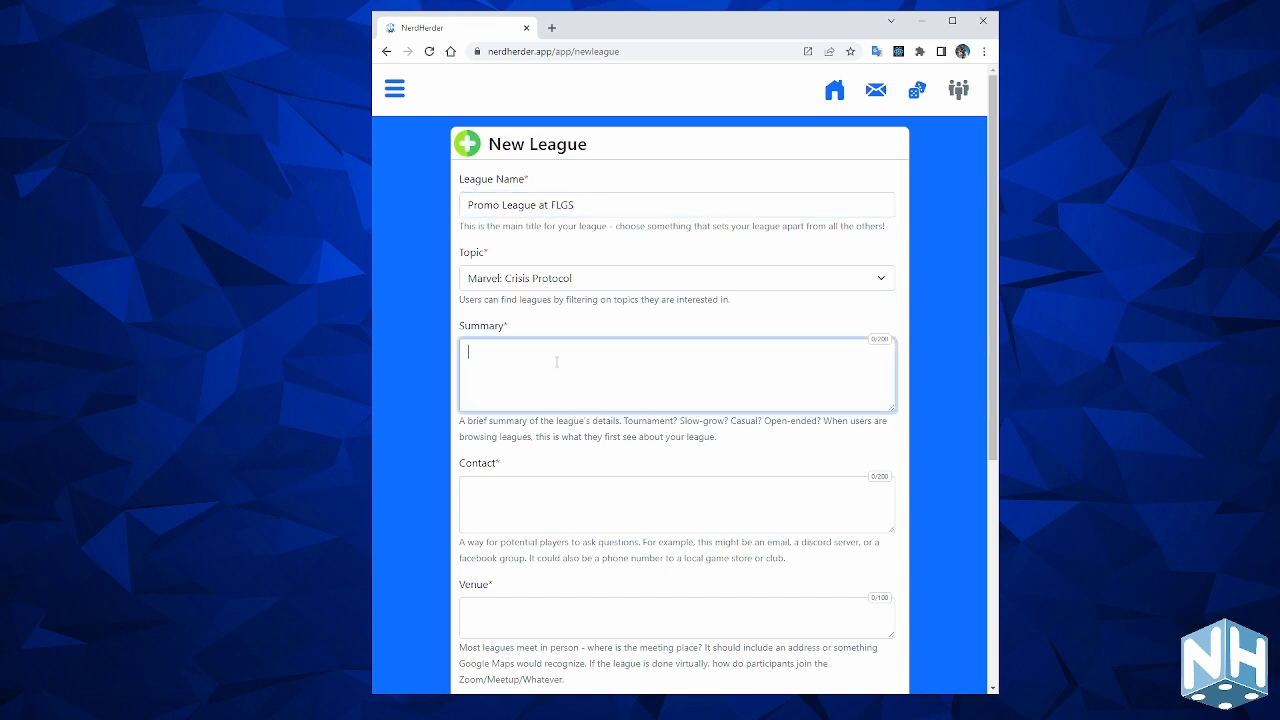
text(Monday night MCP leag)
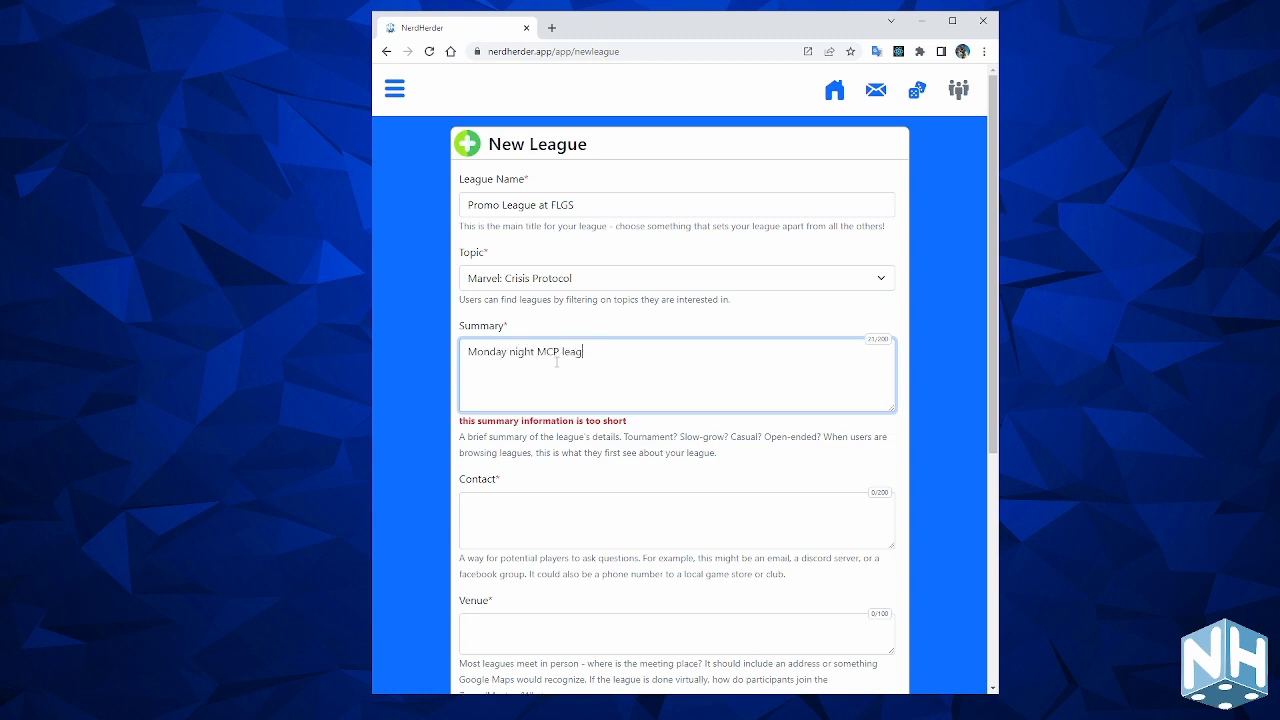
text(ue . Meetup and play pickup games.)
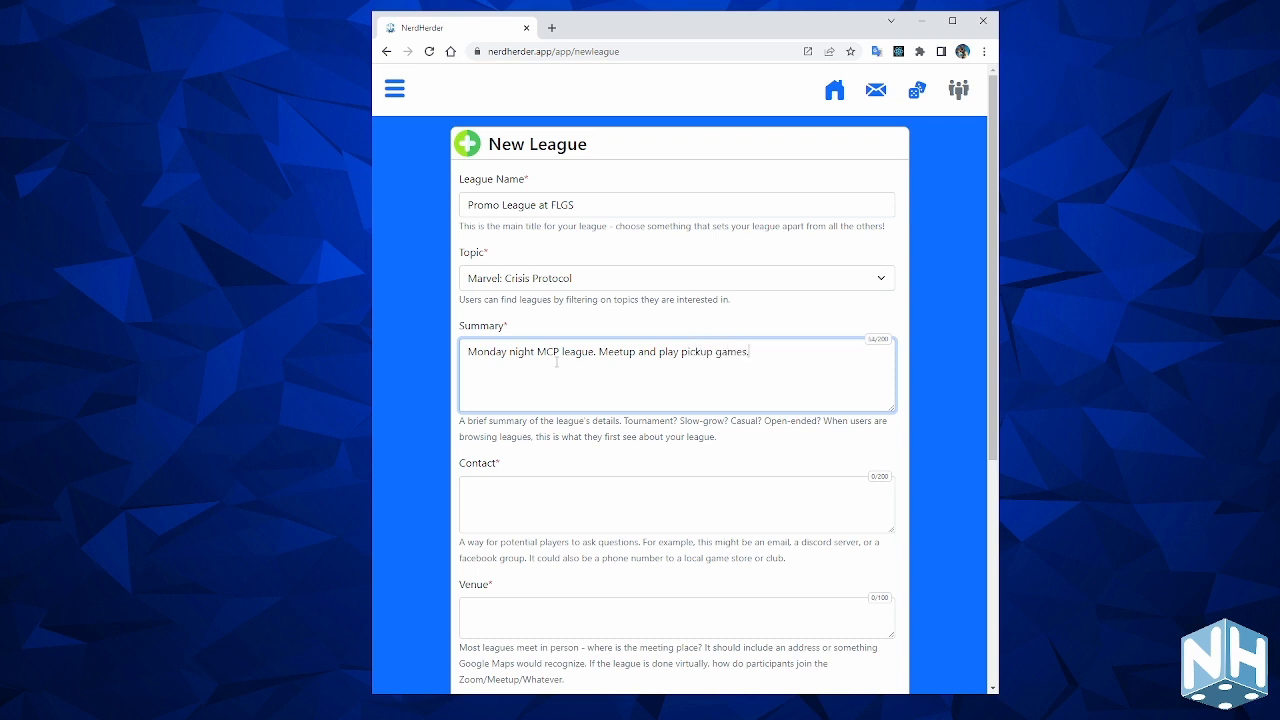
scroll(600, 360, down, 2)
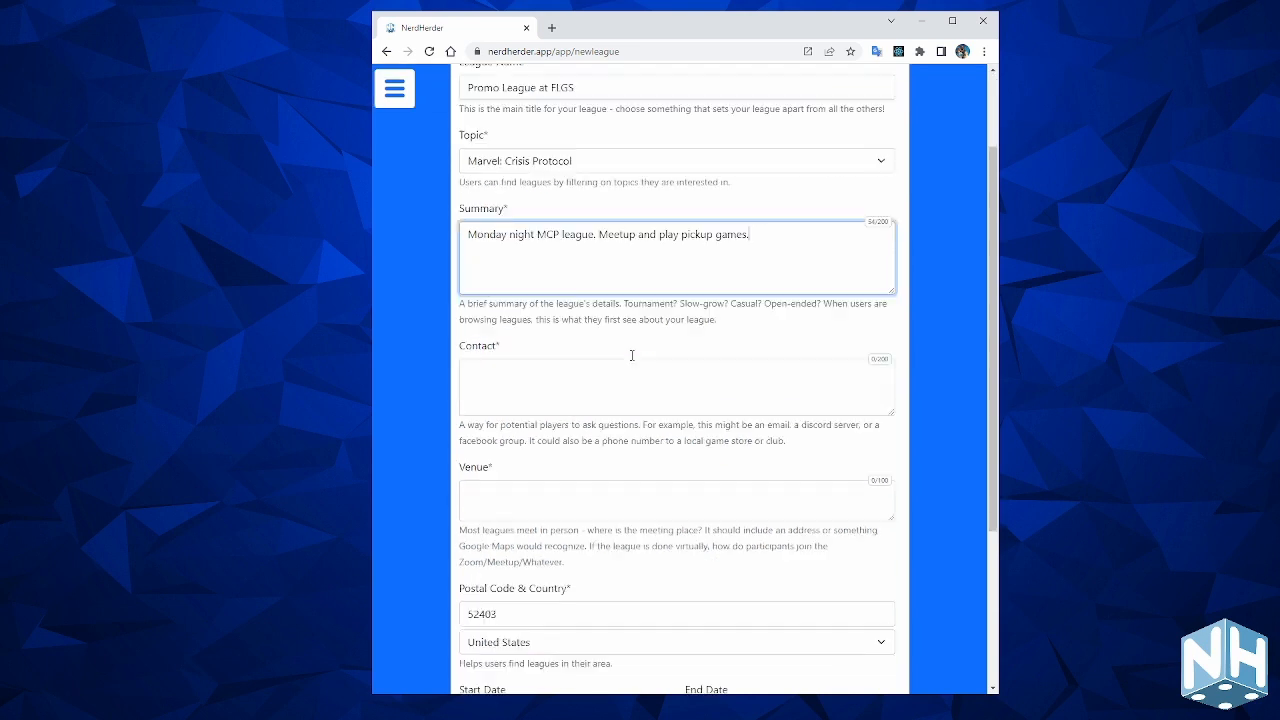
click(596, 355)
text(ikedasq)
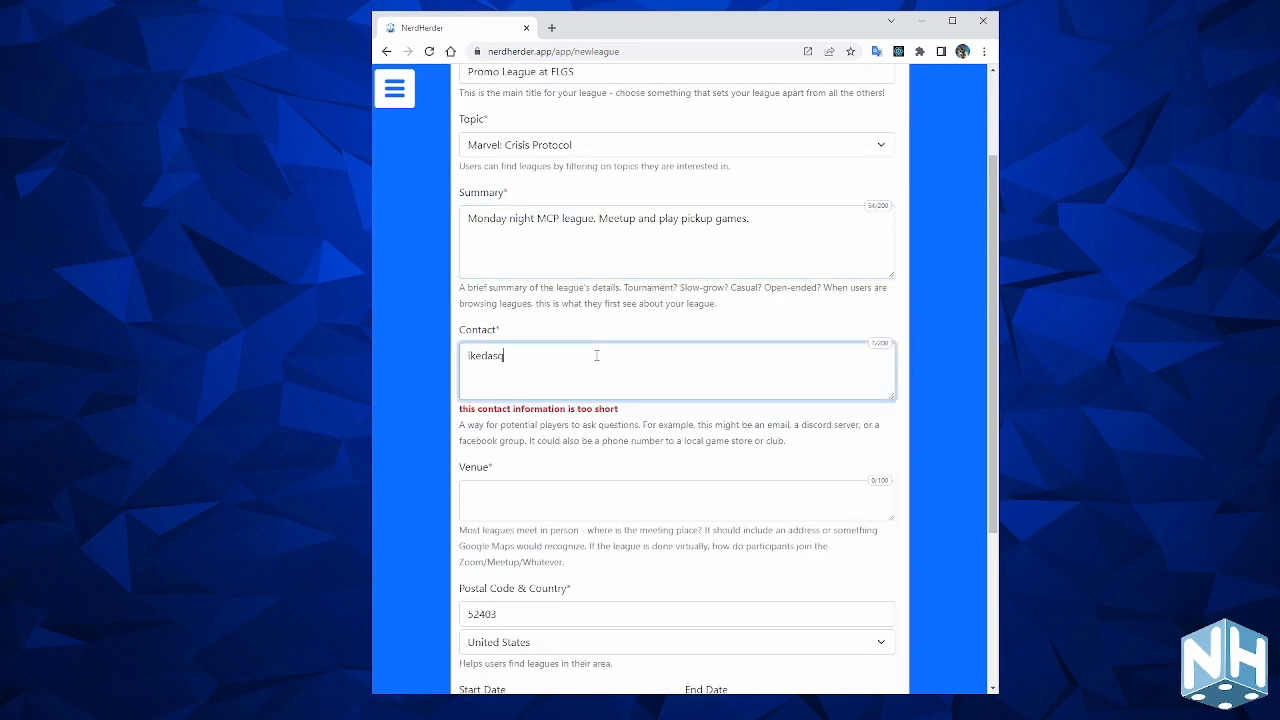
text(uid on NH,)
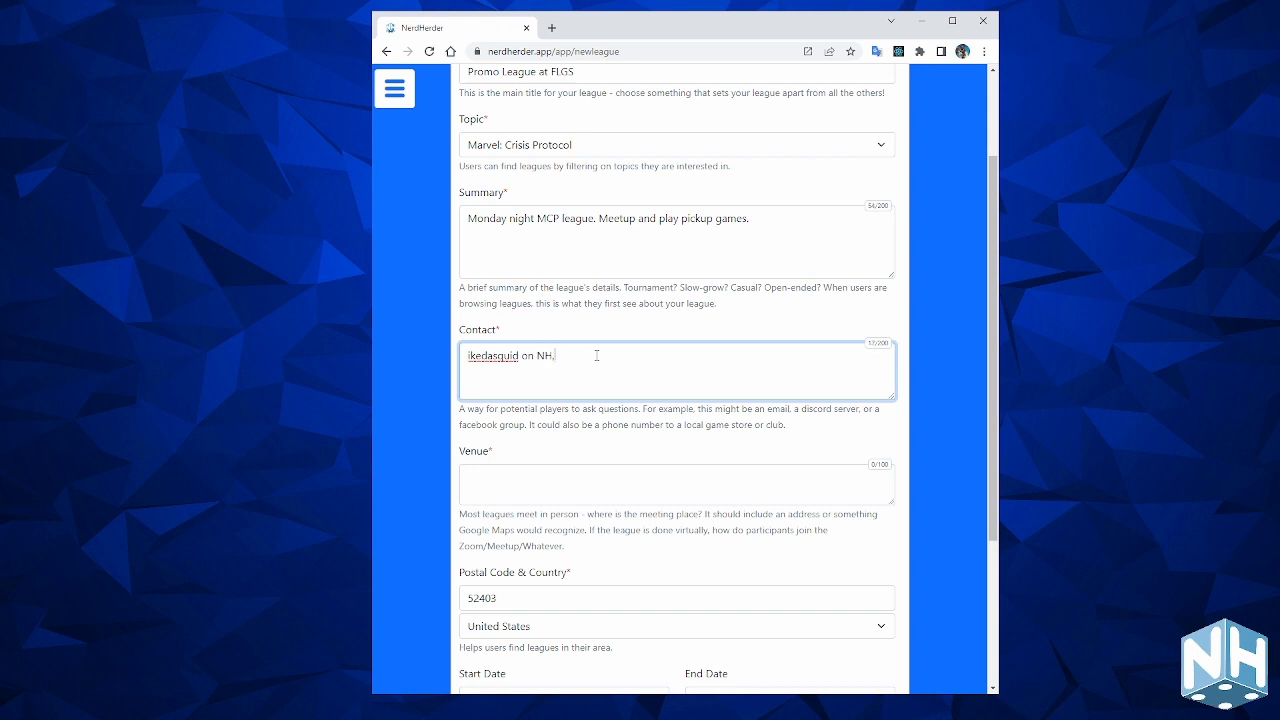
text( or discord. Also text me at 777-2334.)
scroll(563, 379, down, 3)
Describe the venue as 'FLGS is Geek Clty Games in North Liberty, IA' and change postal code to 52317.
click(502, 360)
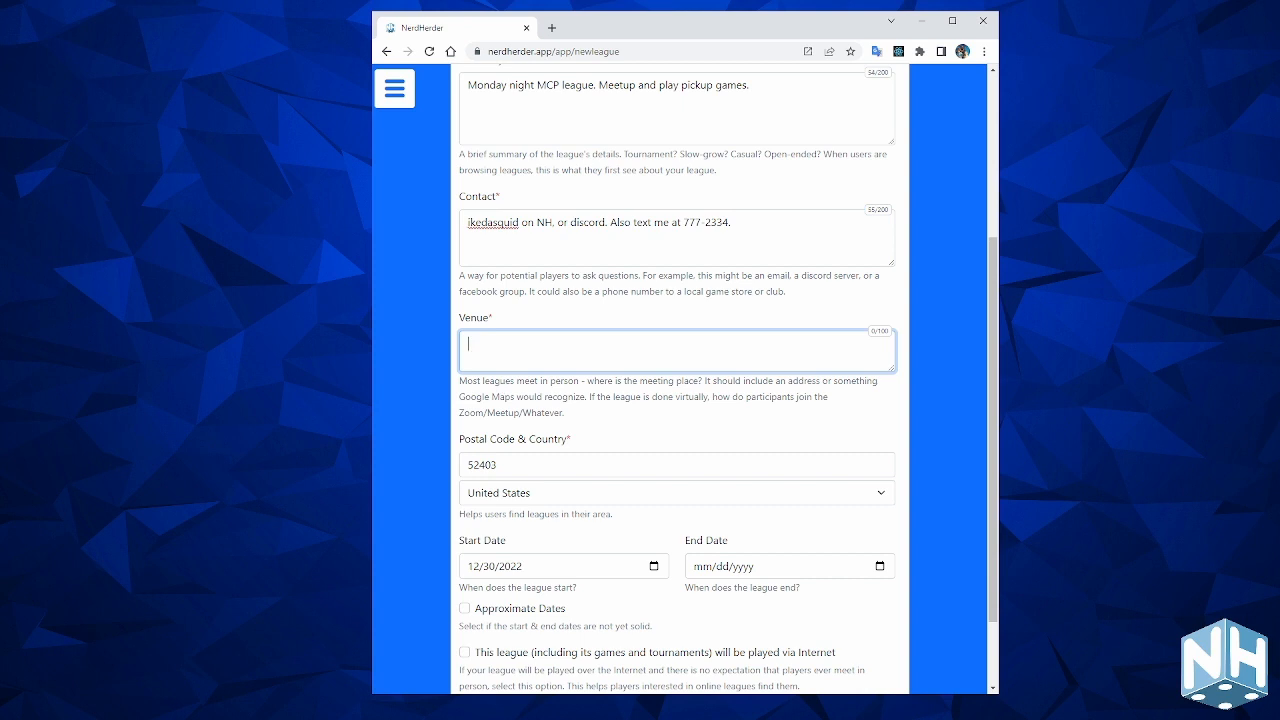
text(FLGS is Geek Cl)
text(ty Games in North Liberty, IA)
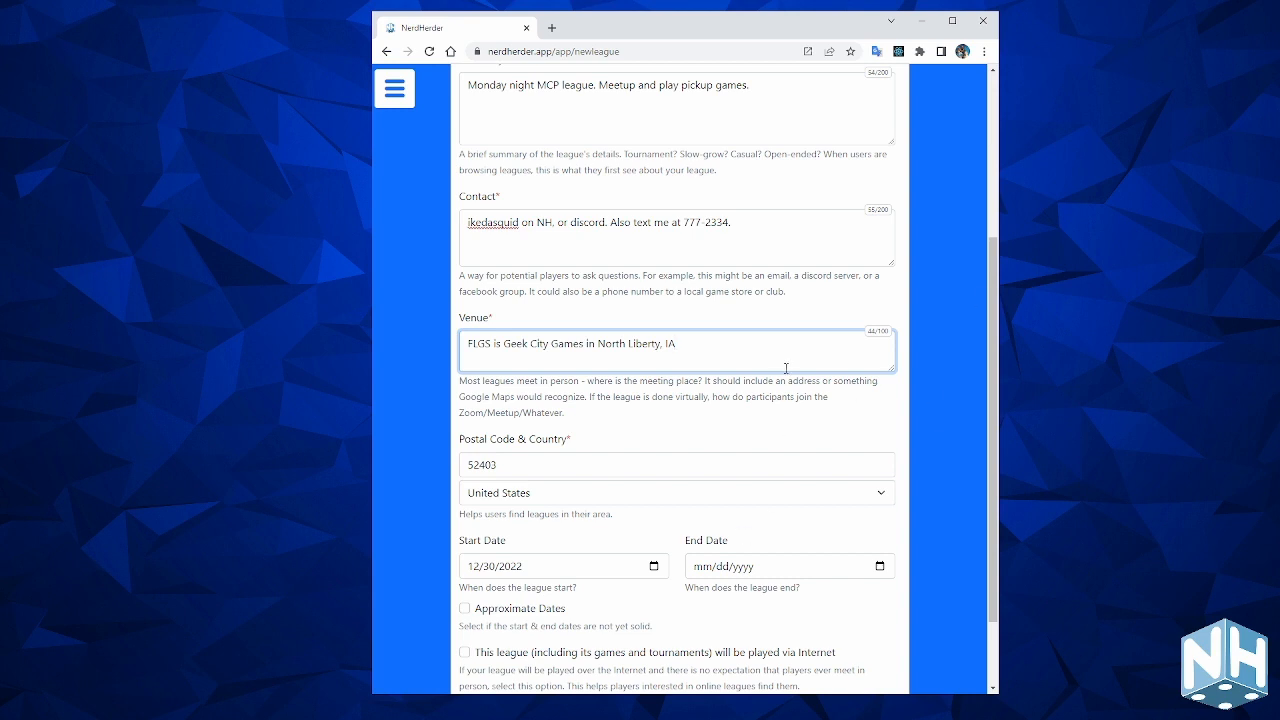
scroll(673, 315, down, 1)
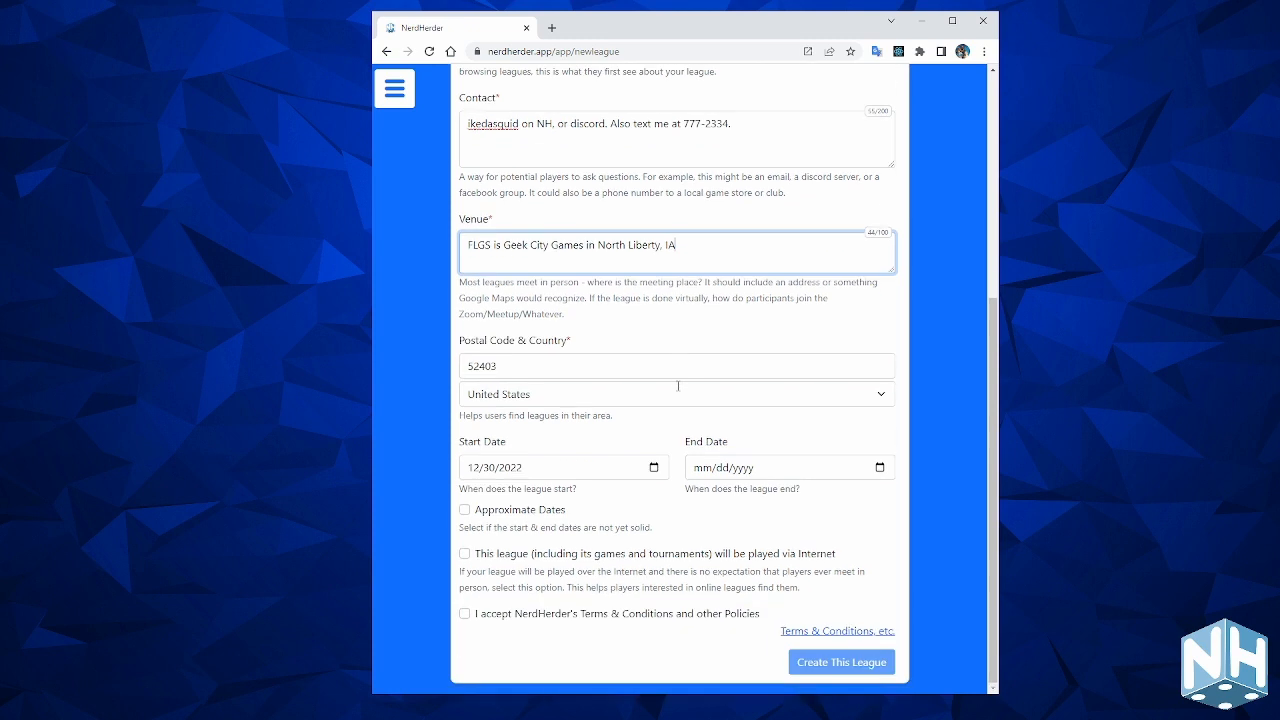
drag(485, 366, 547, 374)
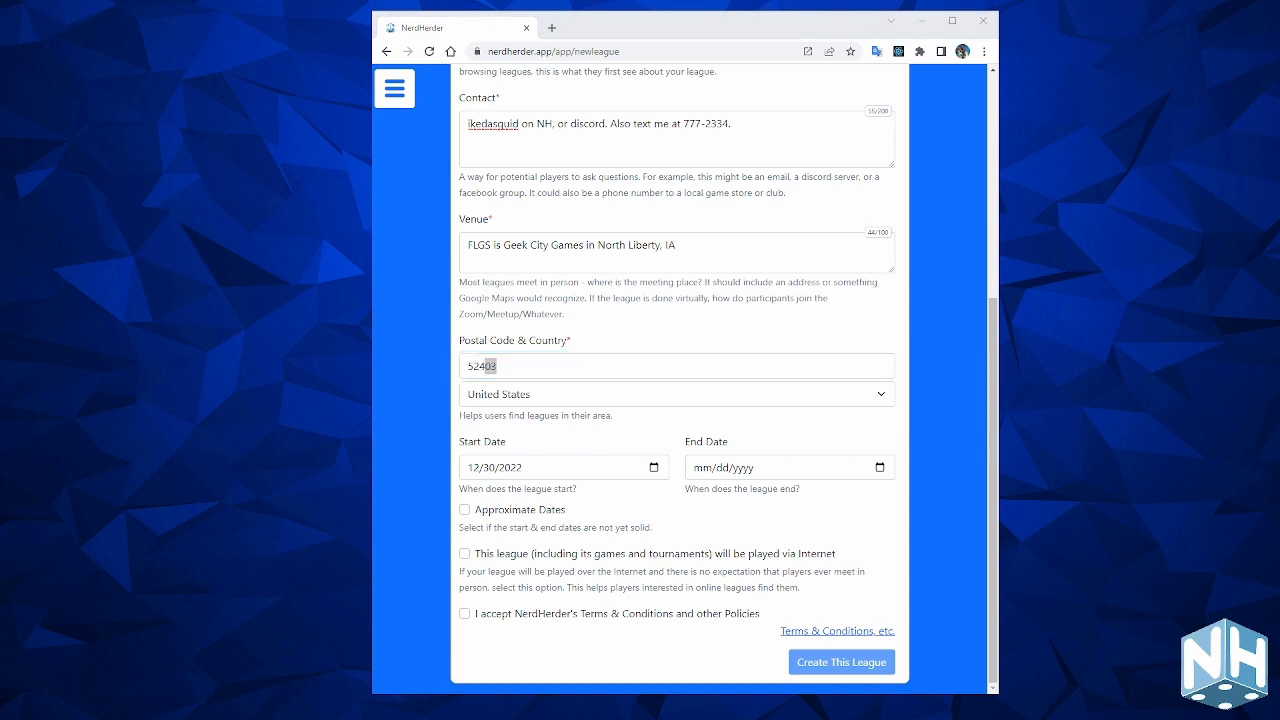
click(480, 366)
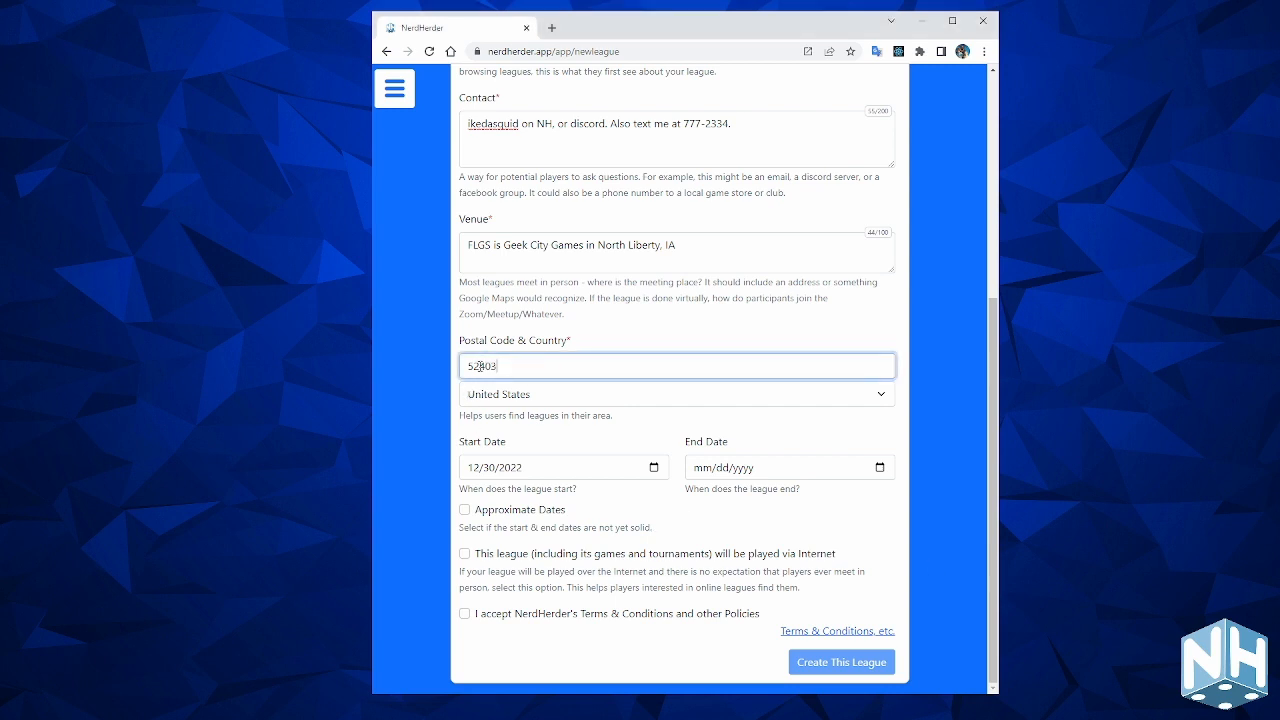
drag(480, 366, 583, 360)
text(317)
Set the league dates 01/02/2023 to 04/24/2023, leave Internet play off, and accept the terms.
click(655, 468)
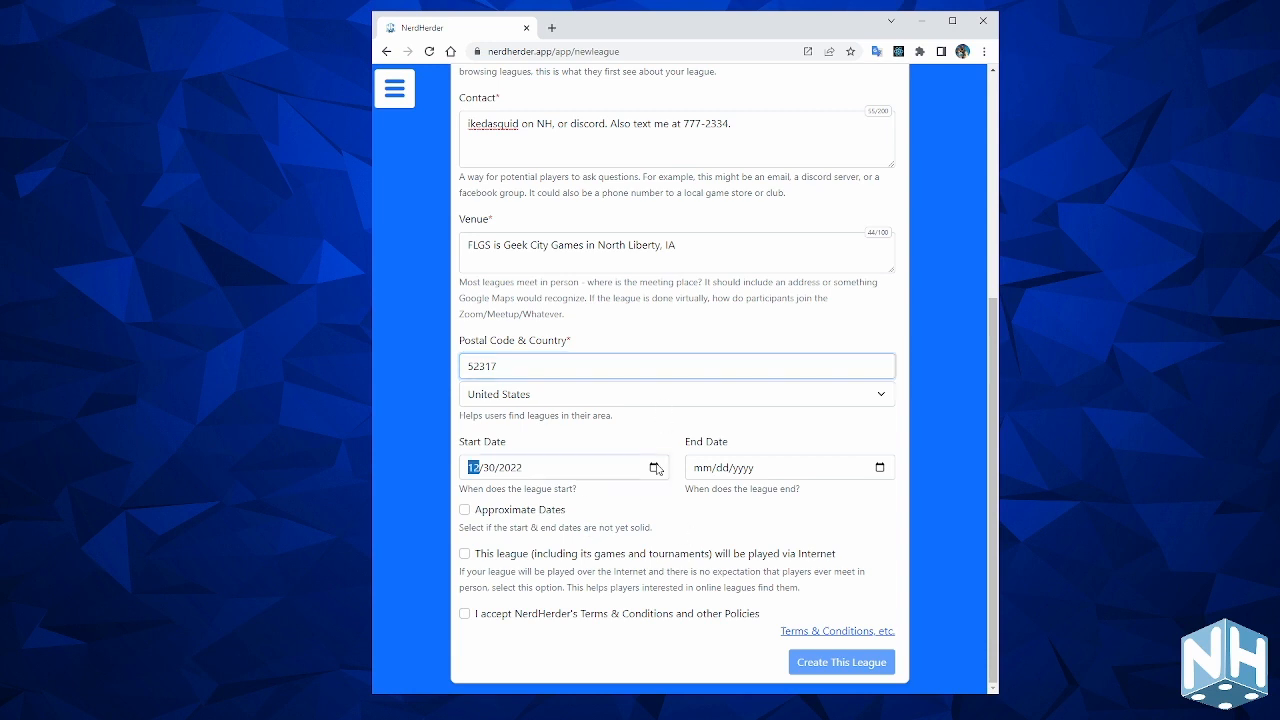
click(491, 638)
click(880, 467)
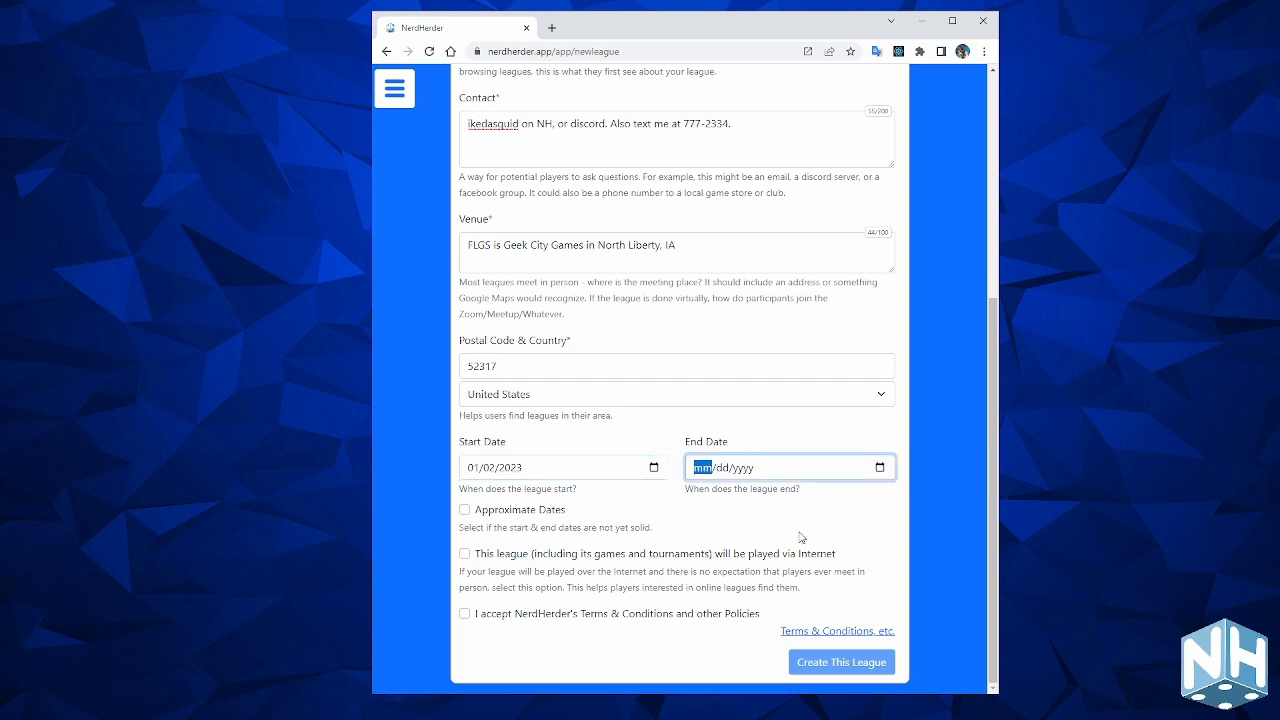
click(818, 503)
click(817, 499)
click(816, 499)
click(717, 615)
click(464, 553)
click(464, 553)
click(464, 613)
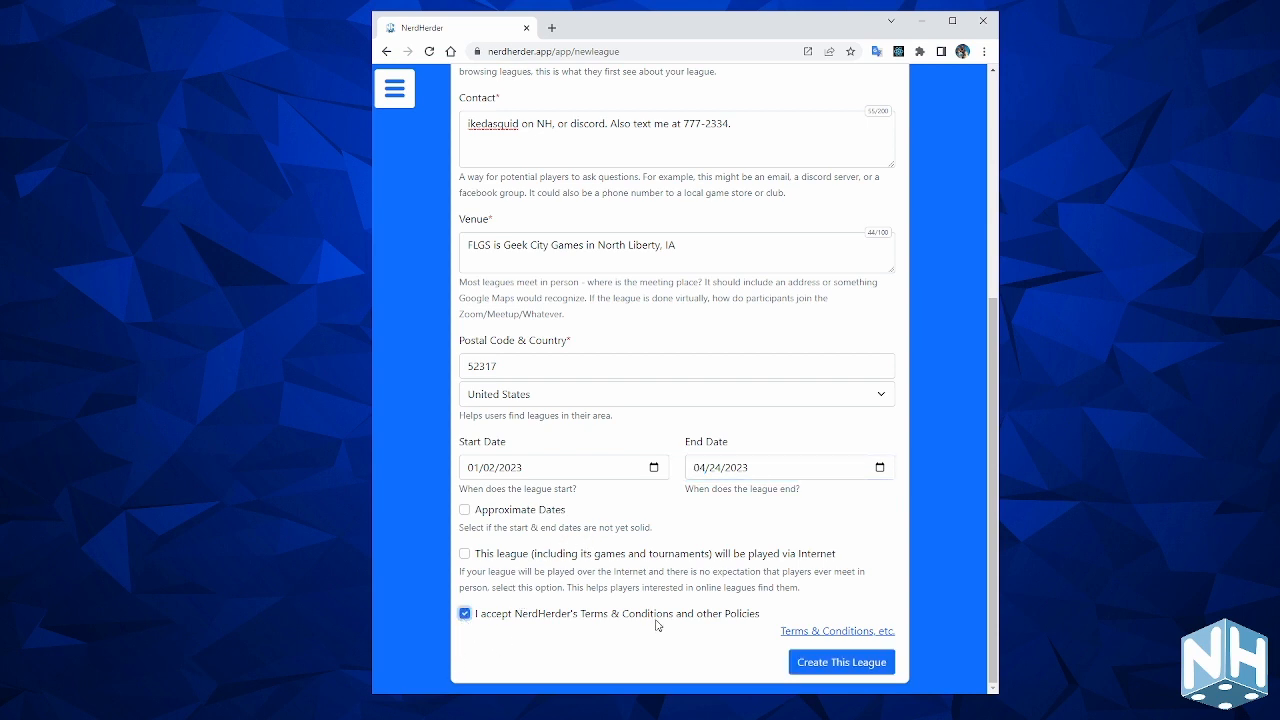
Create Promo League at FLGS as a draft, then open its League Basics management page from Home.
click(845, 663)
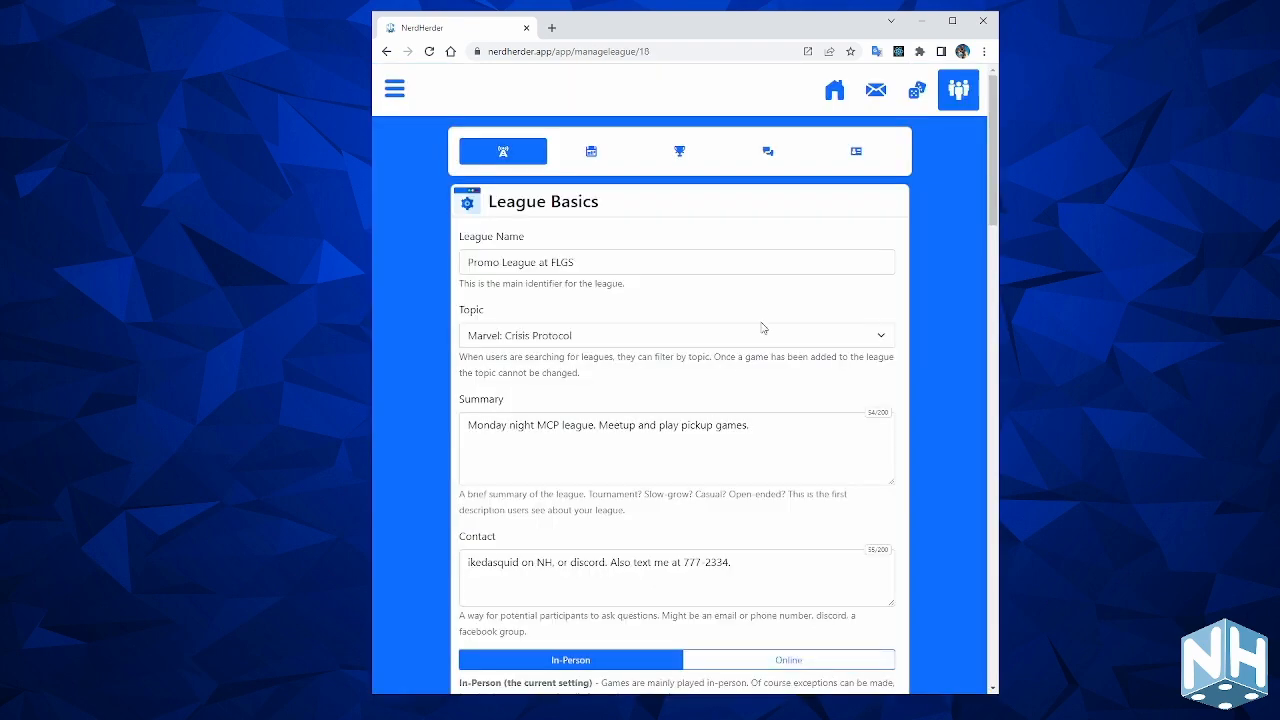
click(832, 95)
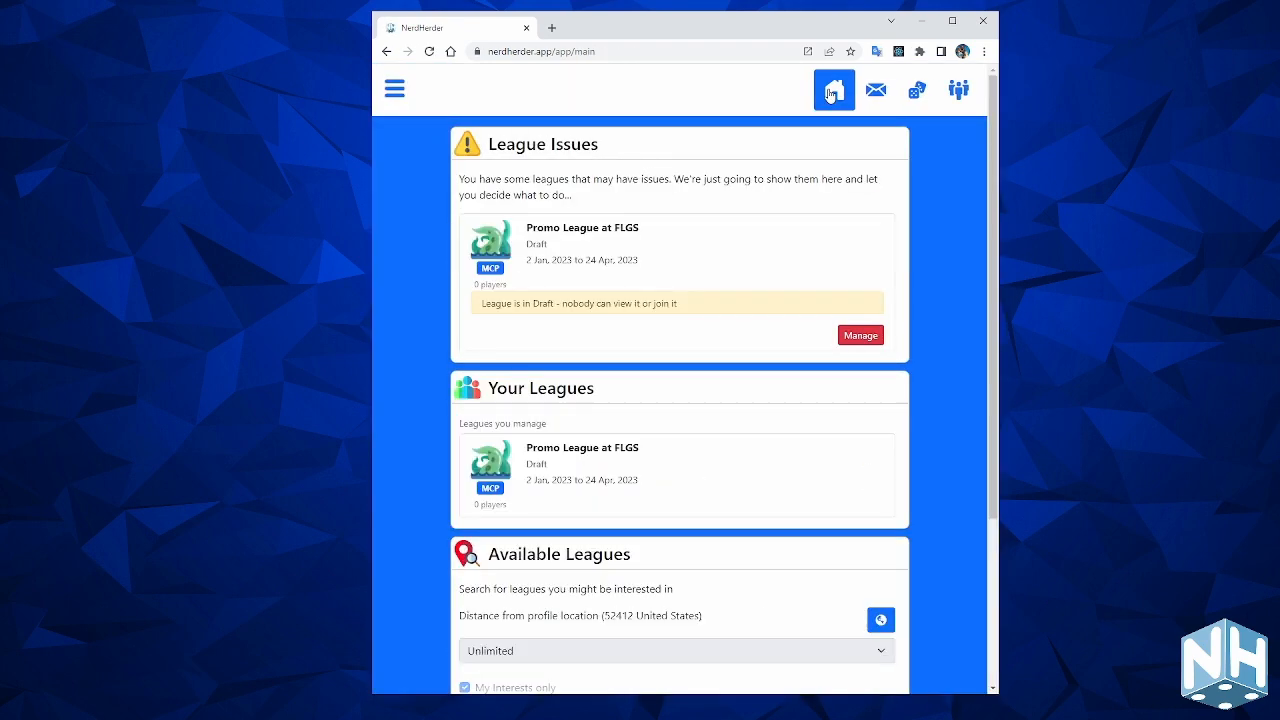
click(860, 334)
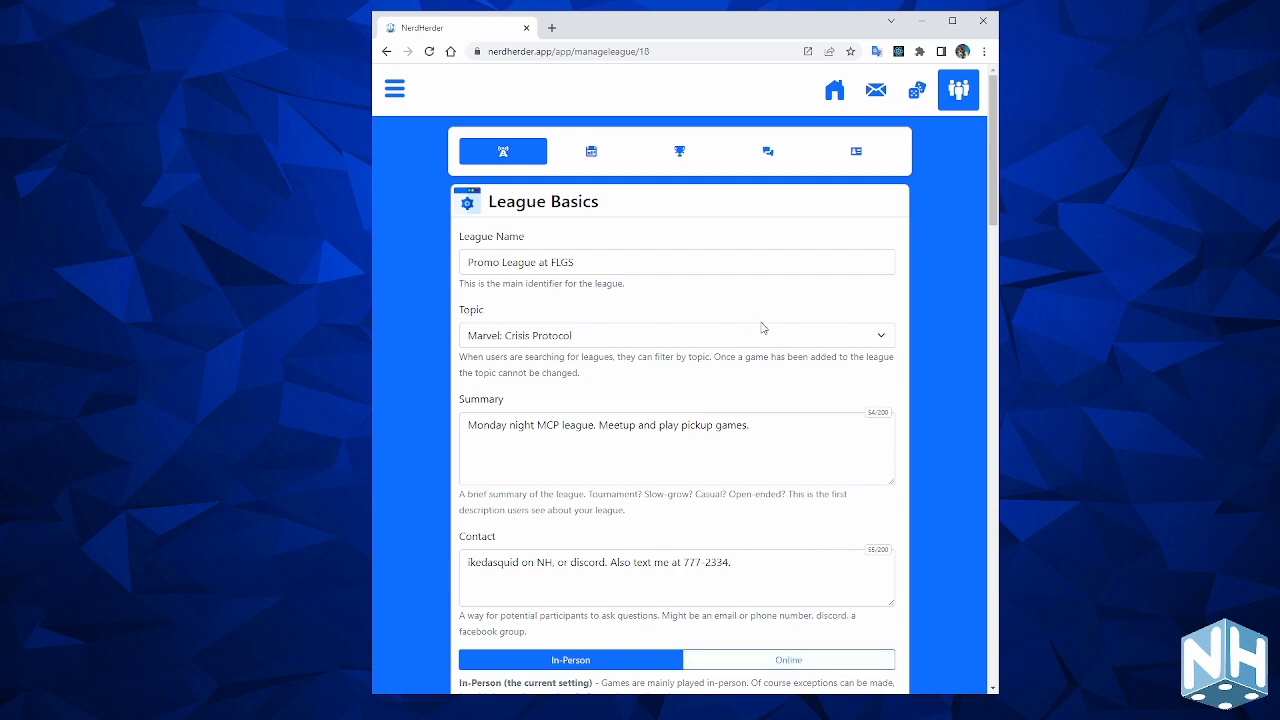
click(832, 92)
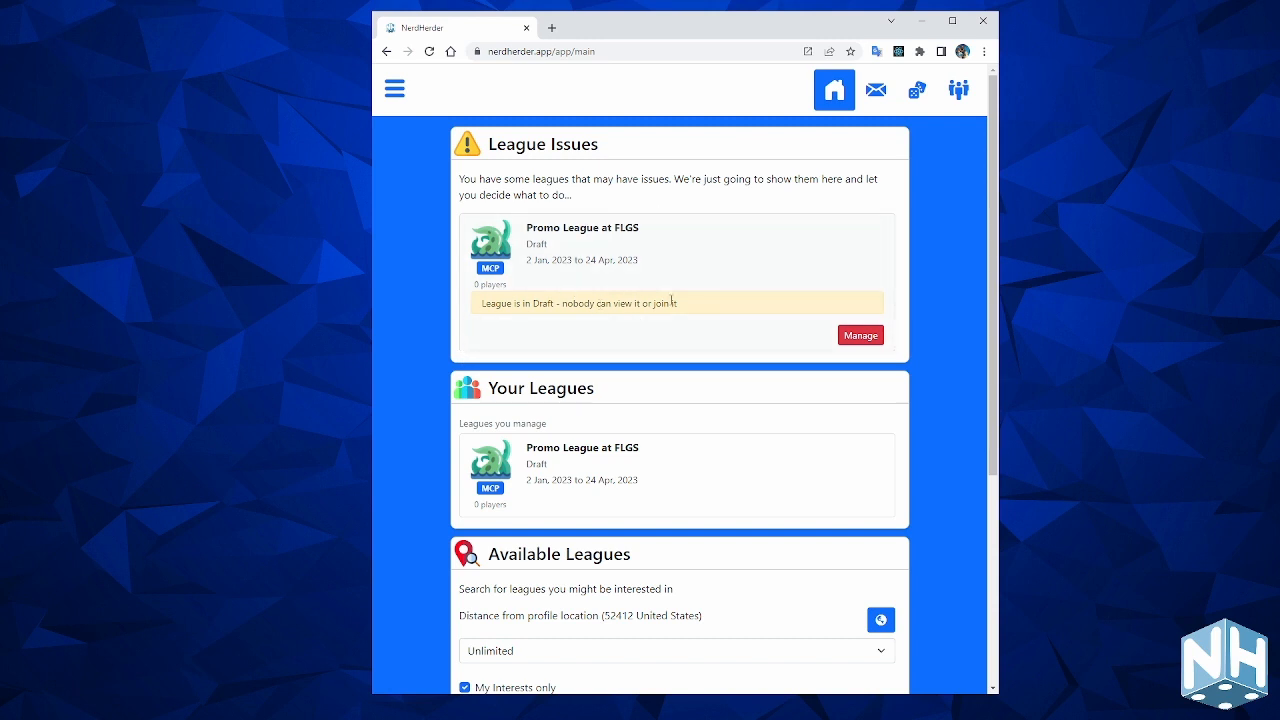
click(860, 336)
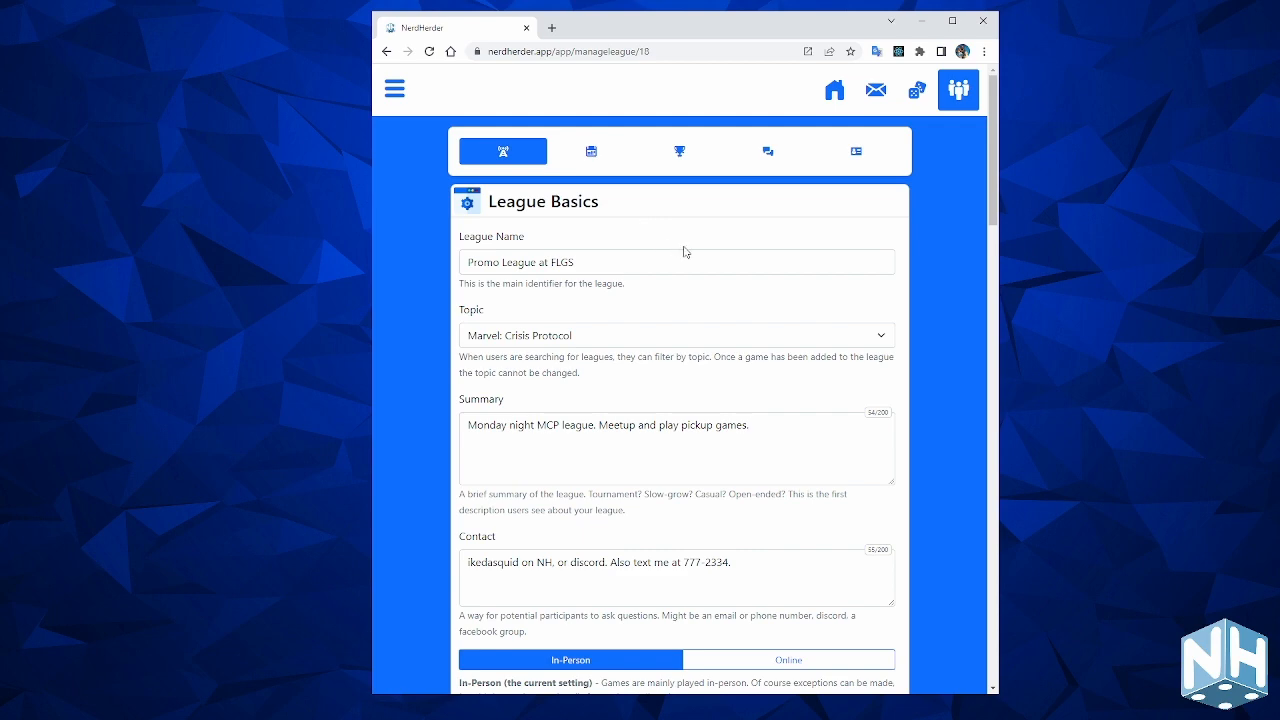
scroll(685, 252, down, 5)
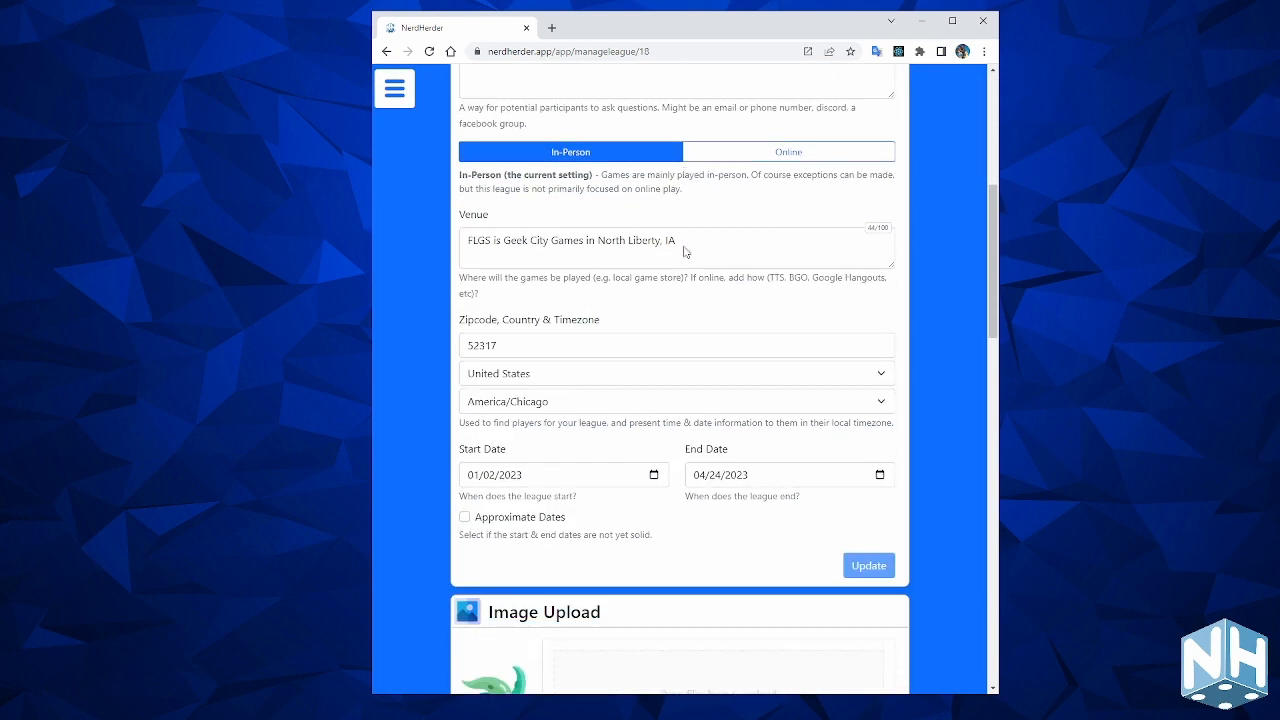
scroll(685, 252, up, 5)
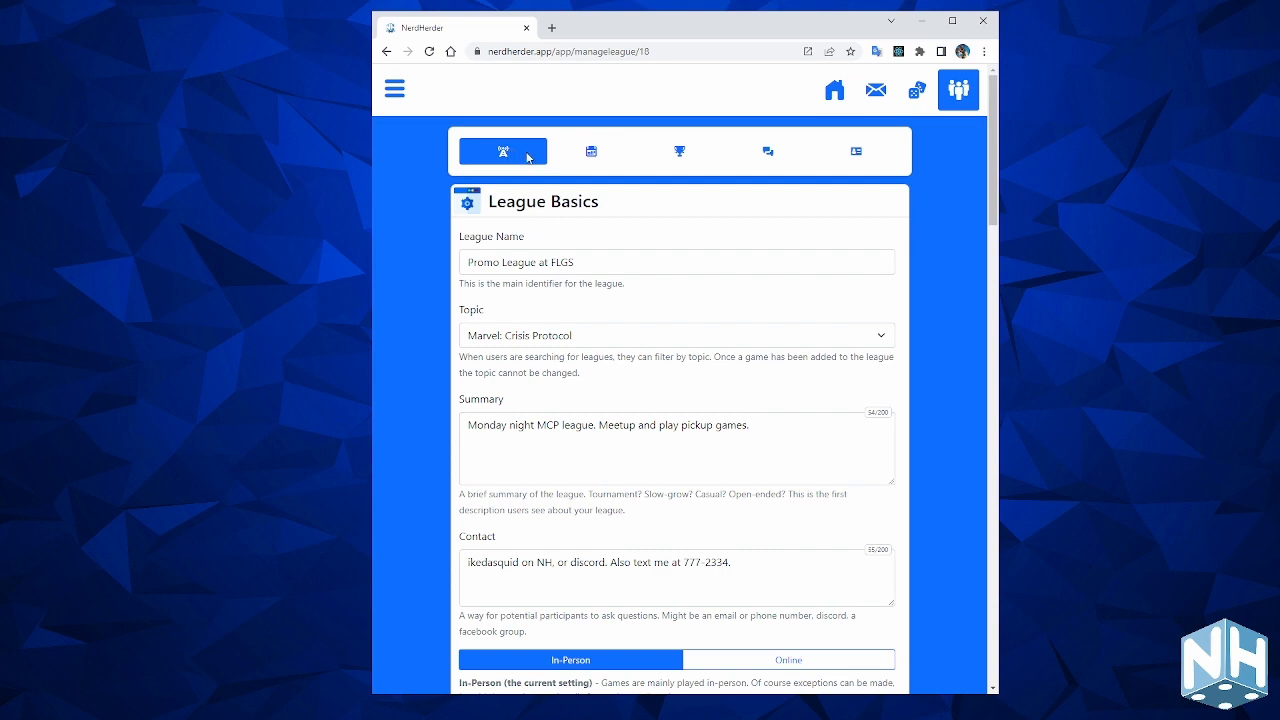
click(617, 160)
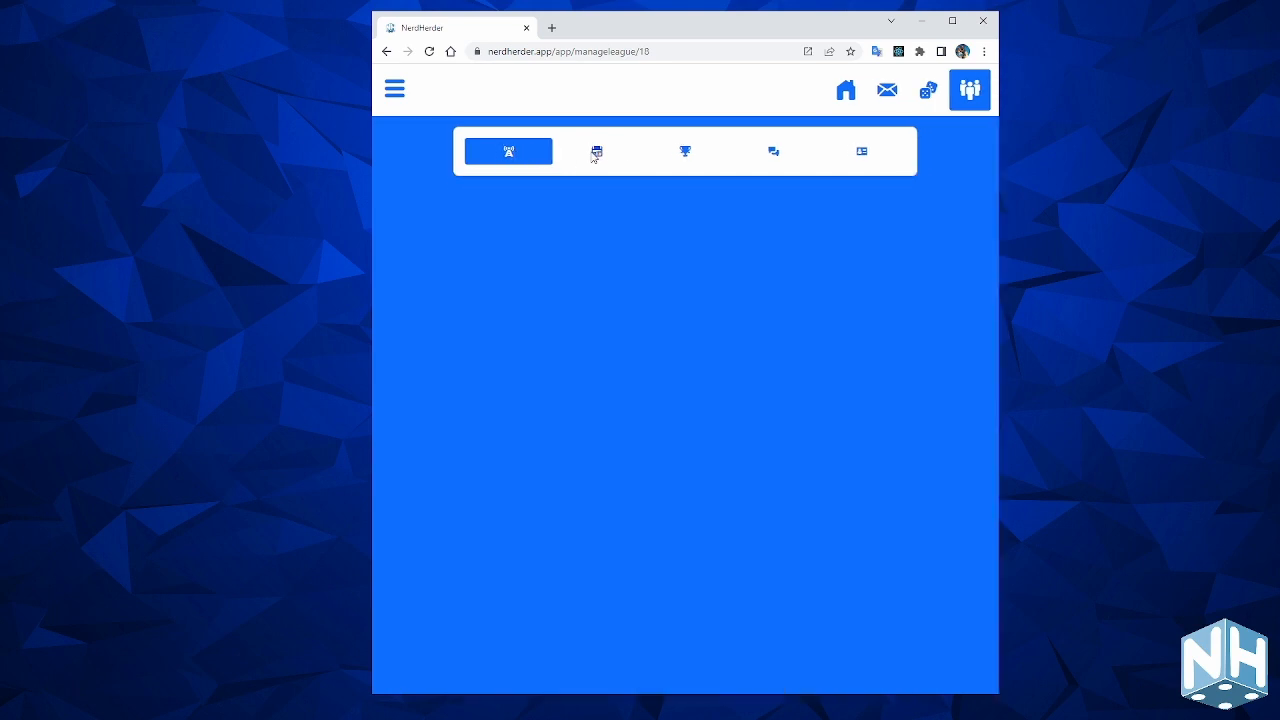
click(686, 157)
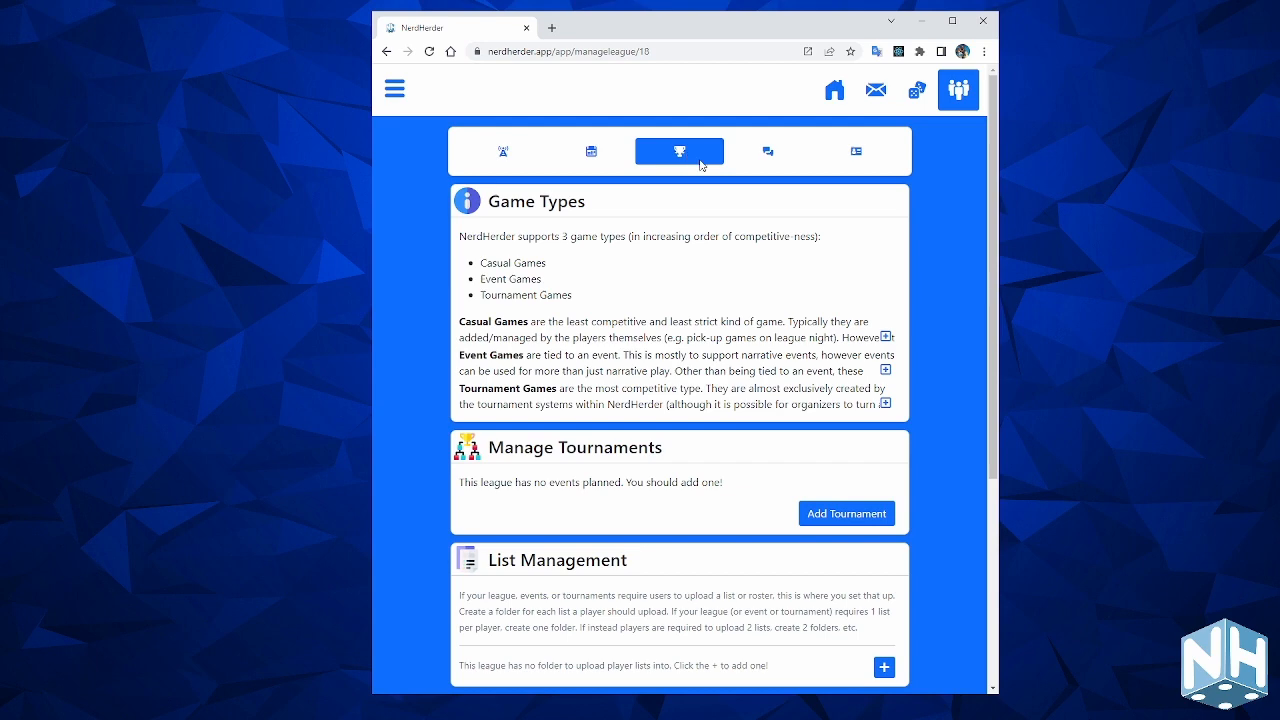
click(775, 158)
click(866, 155)
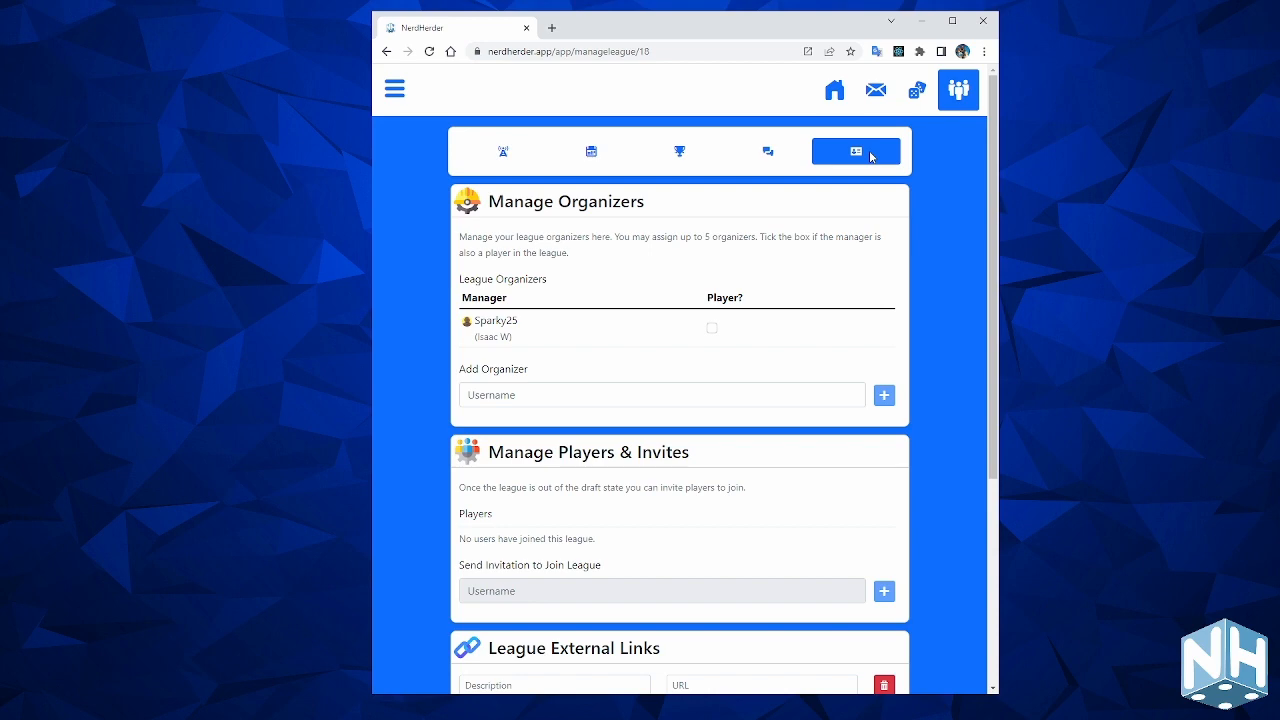
click(502, 155)
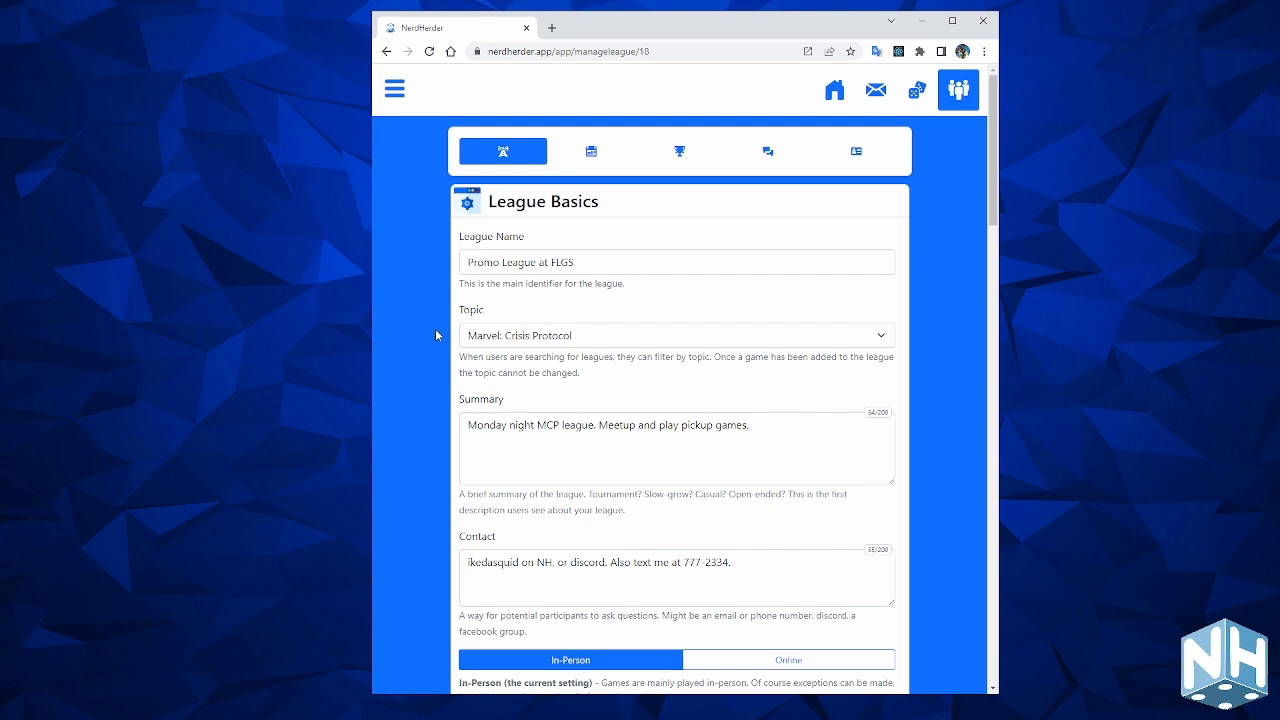
scroll(435, 335, down, 5)
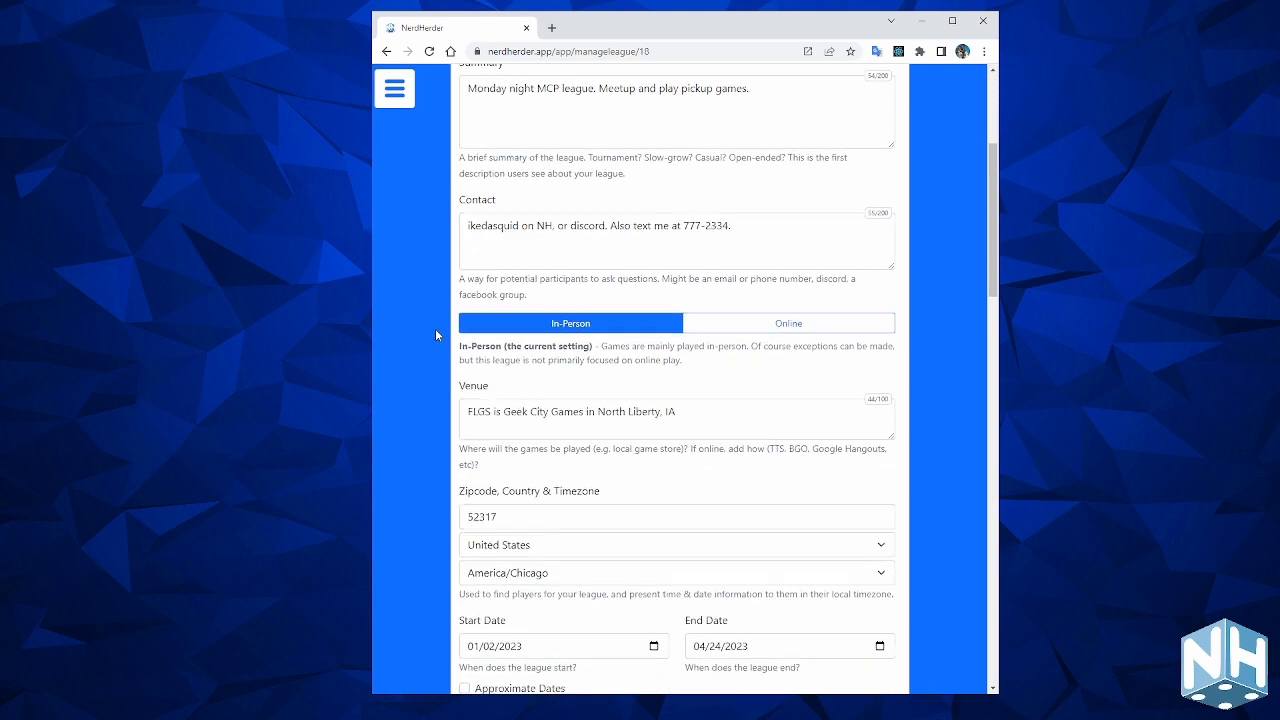
Scroll to the League State and Privacy & Screening Options sections, showing Draft, Public, Simple, No Password.
scroll(435, 335, down, 1)
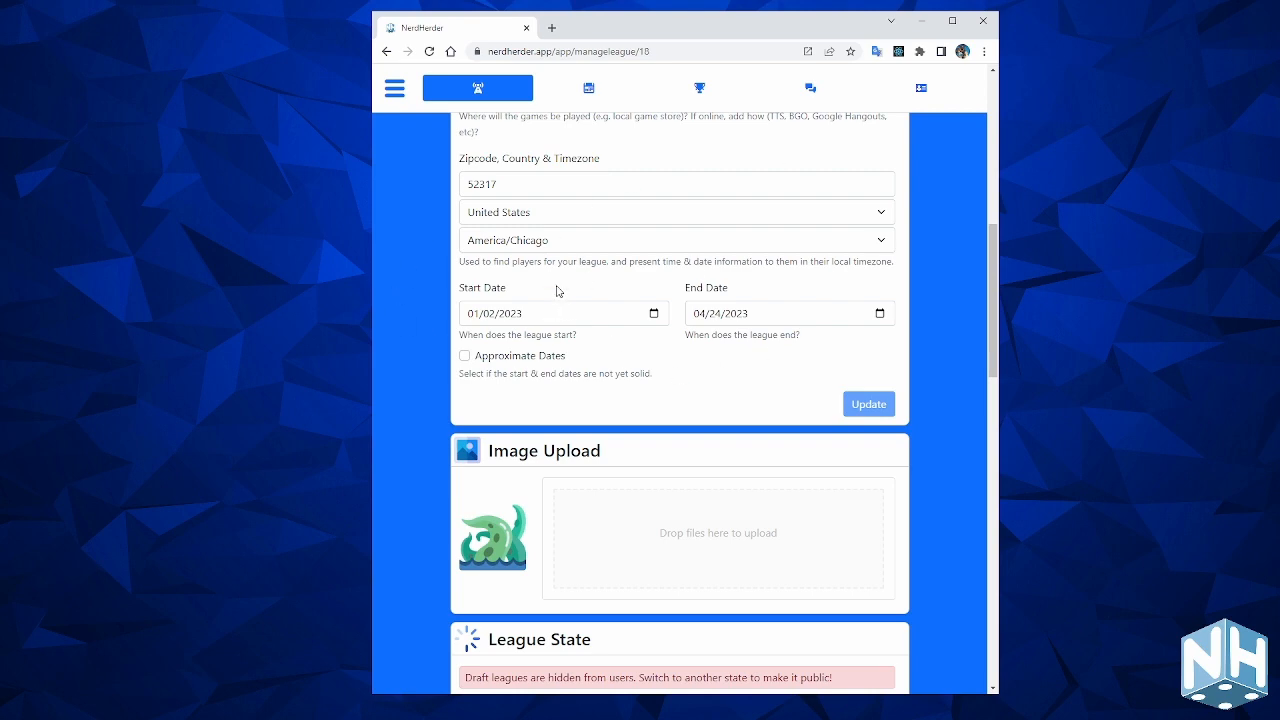
scroll(666, 376, down, 3)
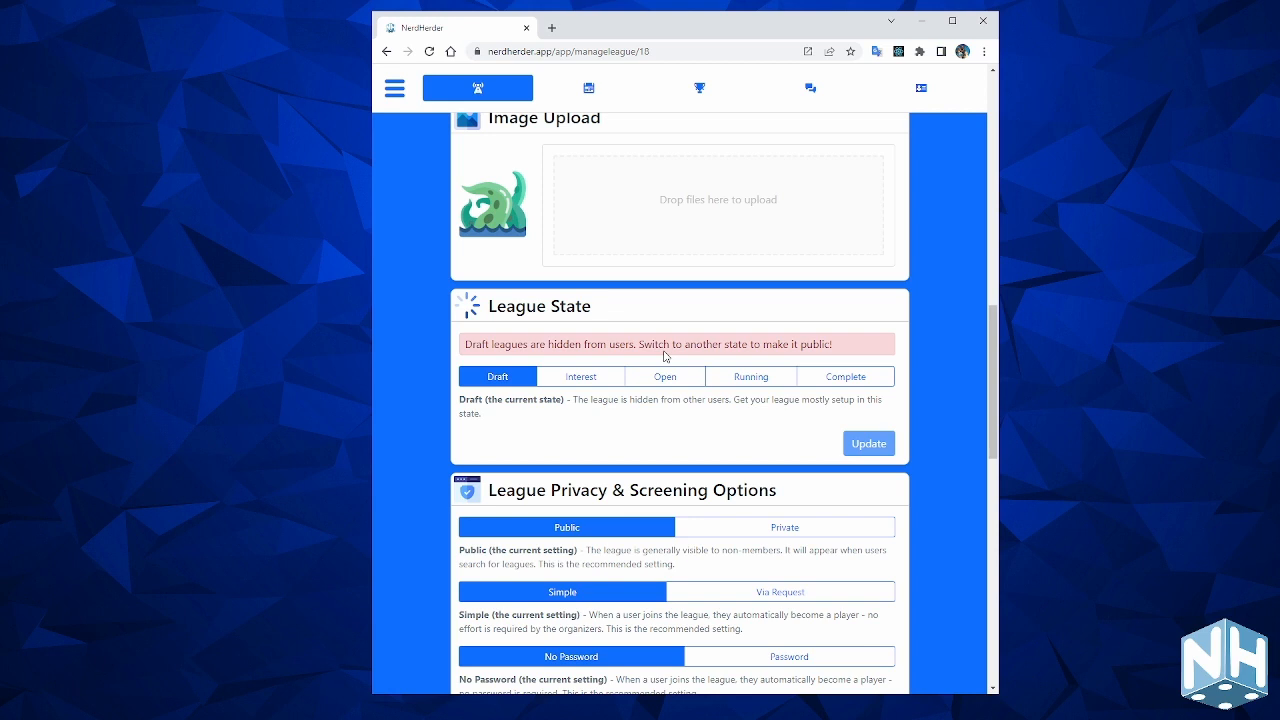
Change the League State from Interest to Open for Registration for Promo League at FLGS.
click(591, 385)
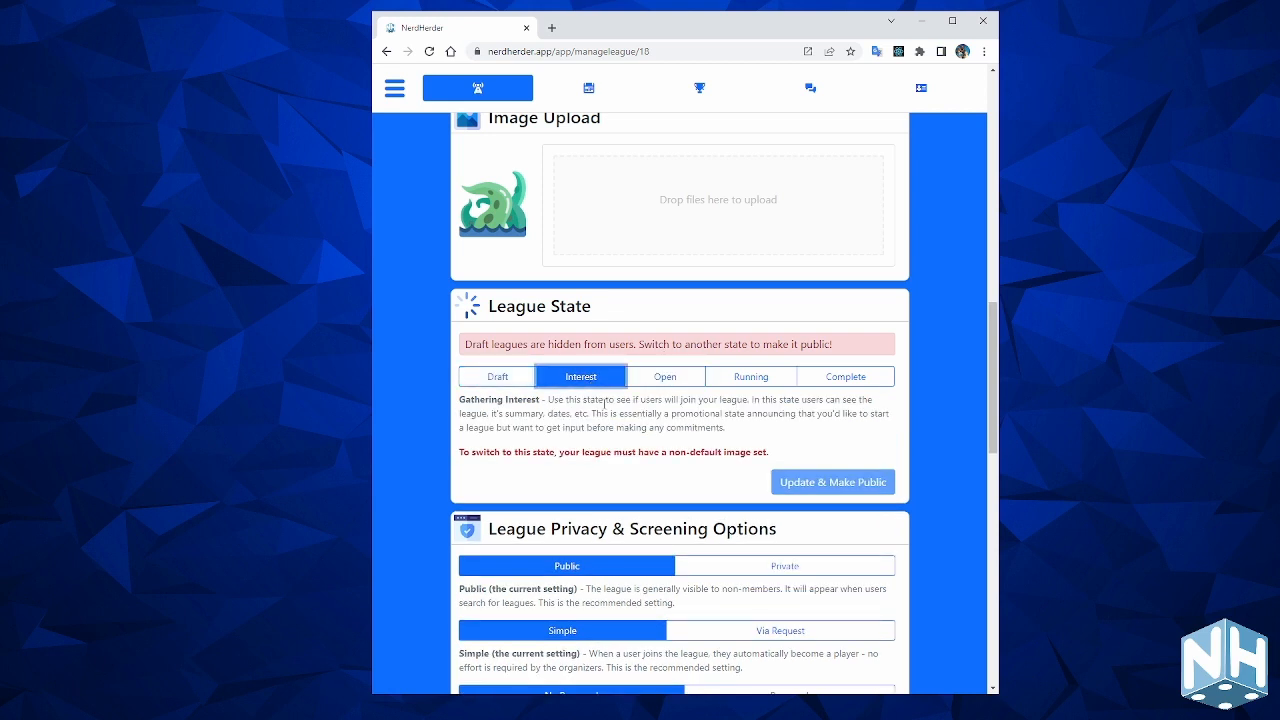
click(665, 376)
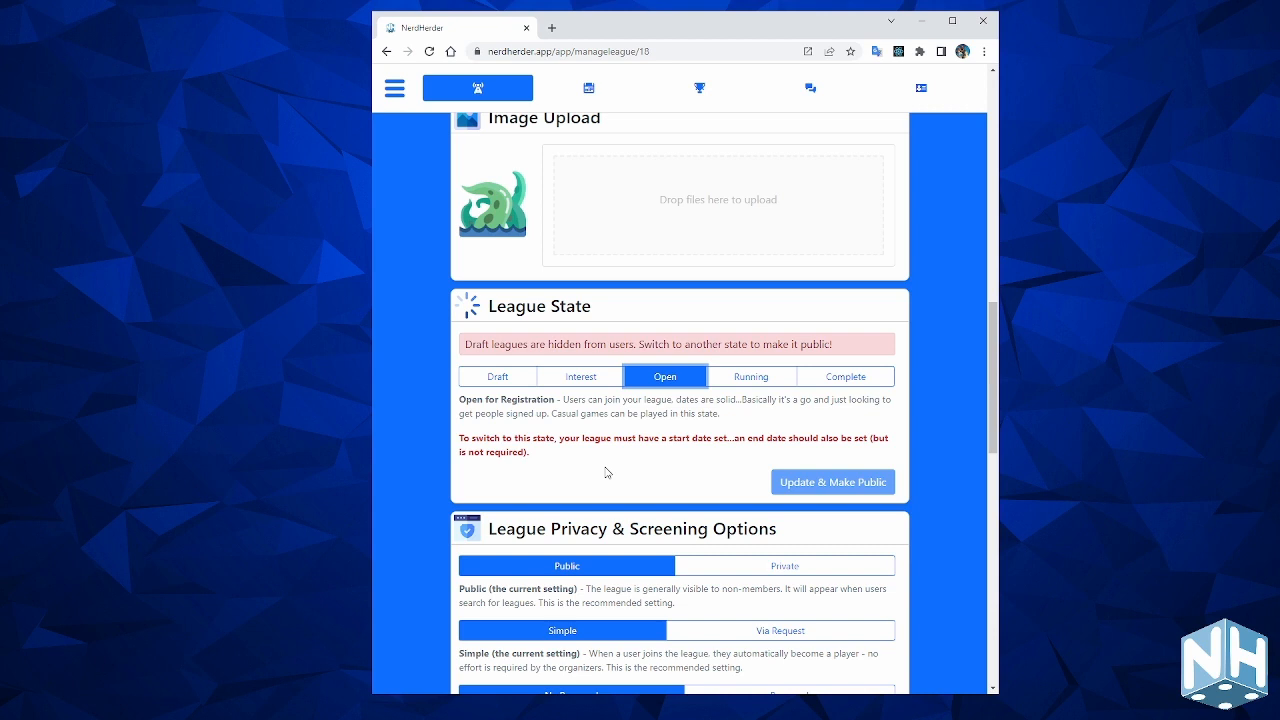
scroll(606, 472, up, 1)
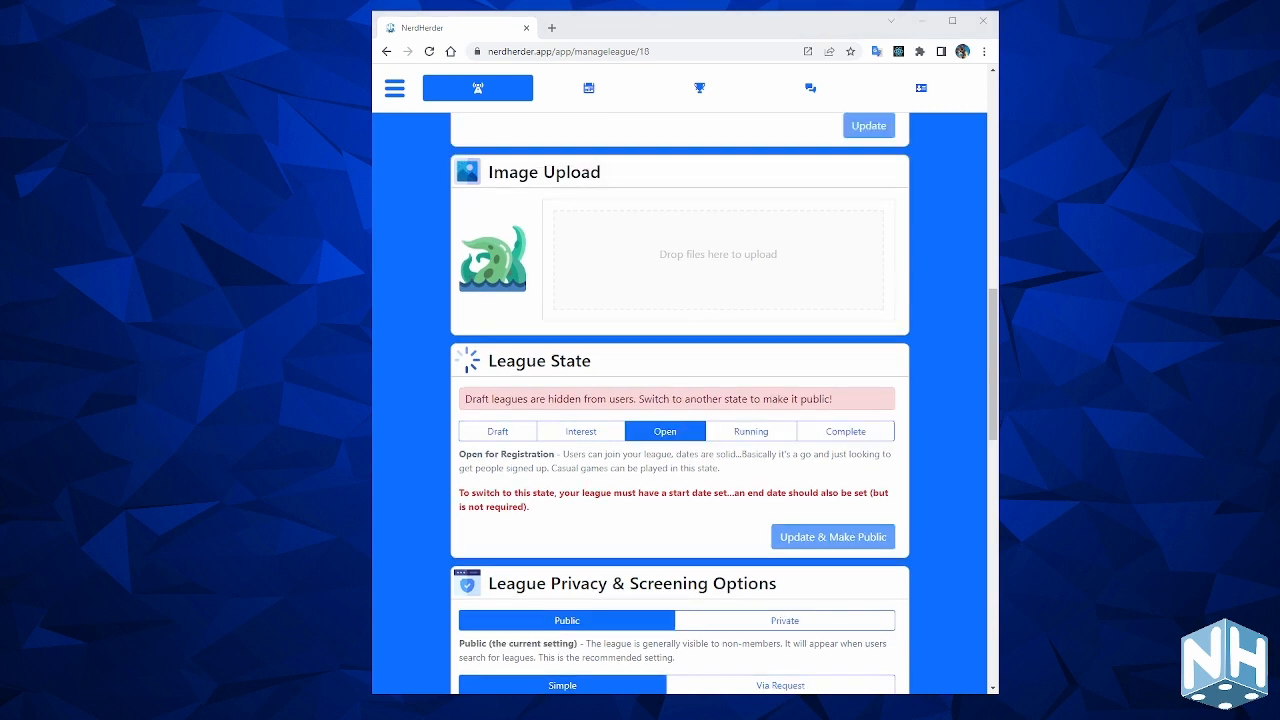
drag(1279, 260, 712, 262)
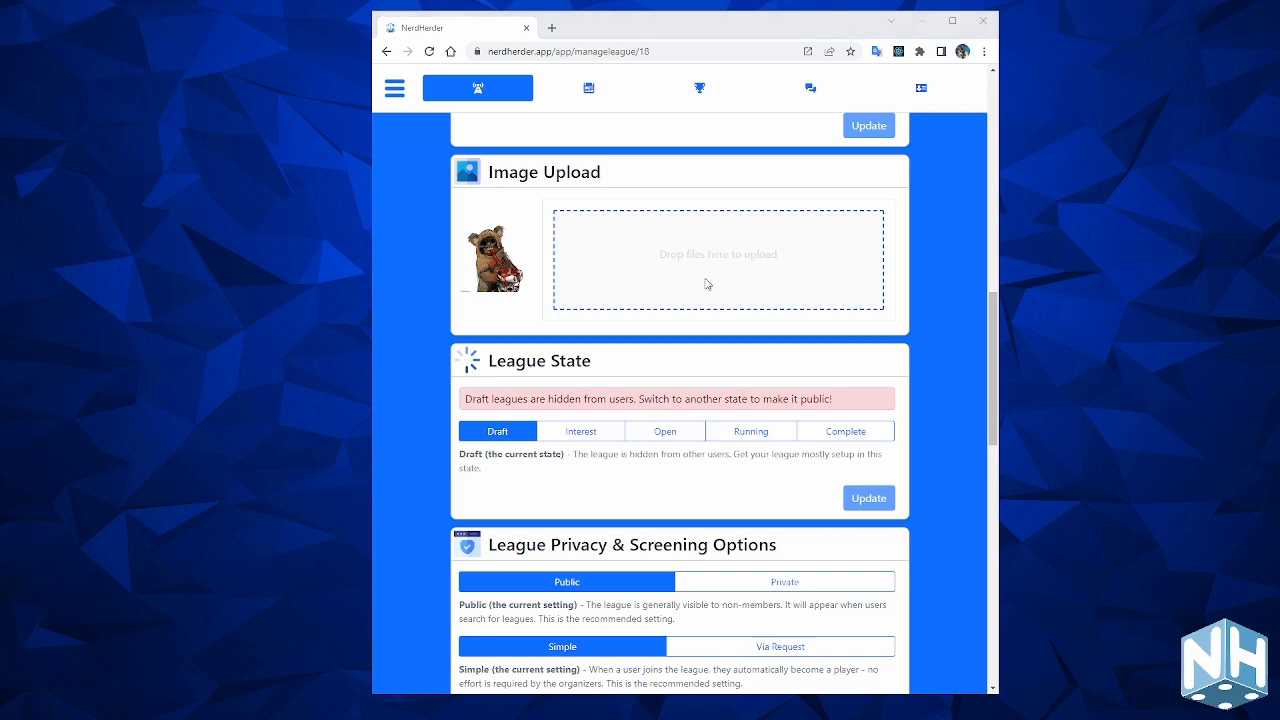
drag(706, 280, 706, 280)
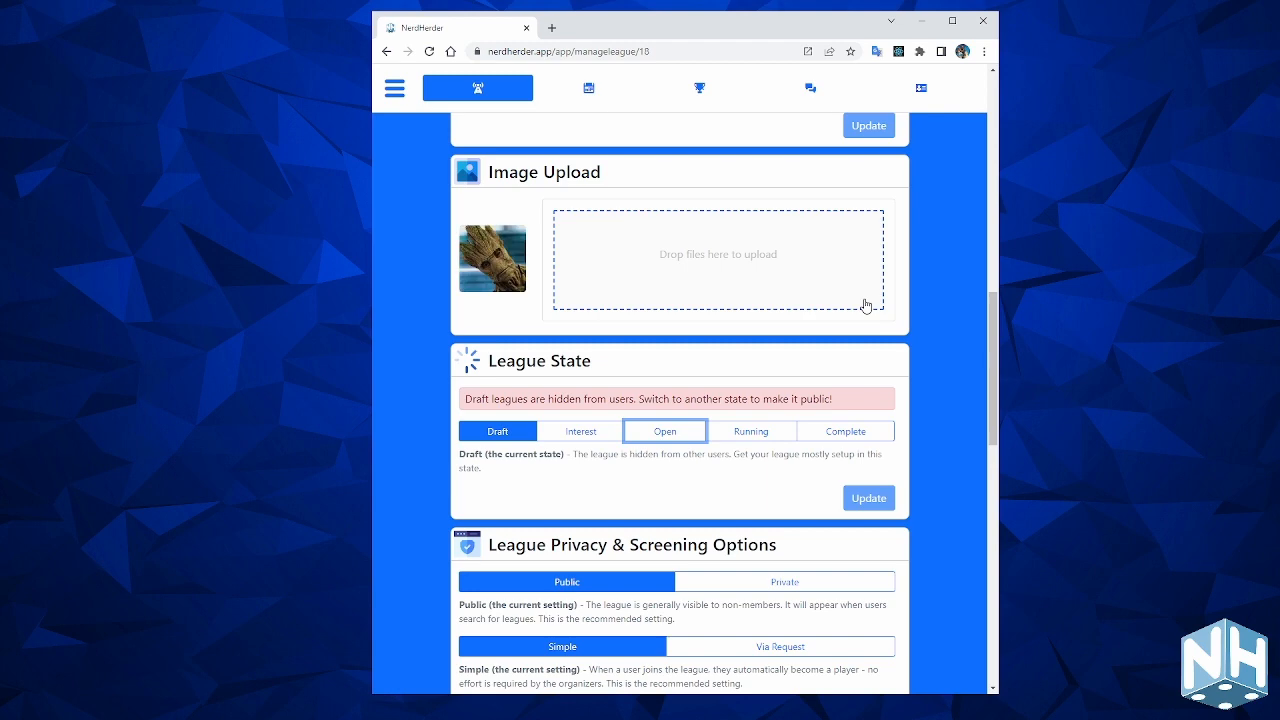
scroll(766, 363, down, 2)
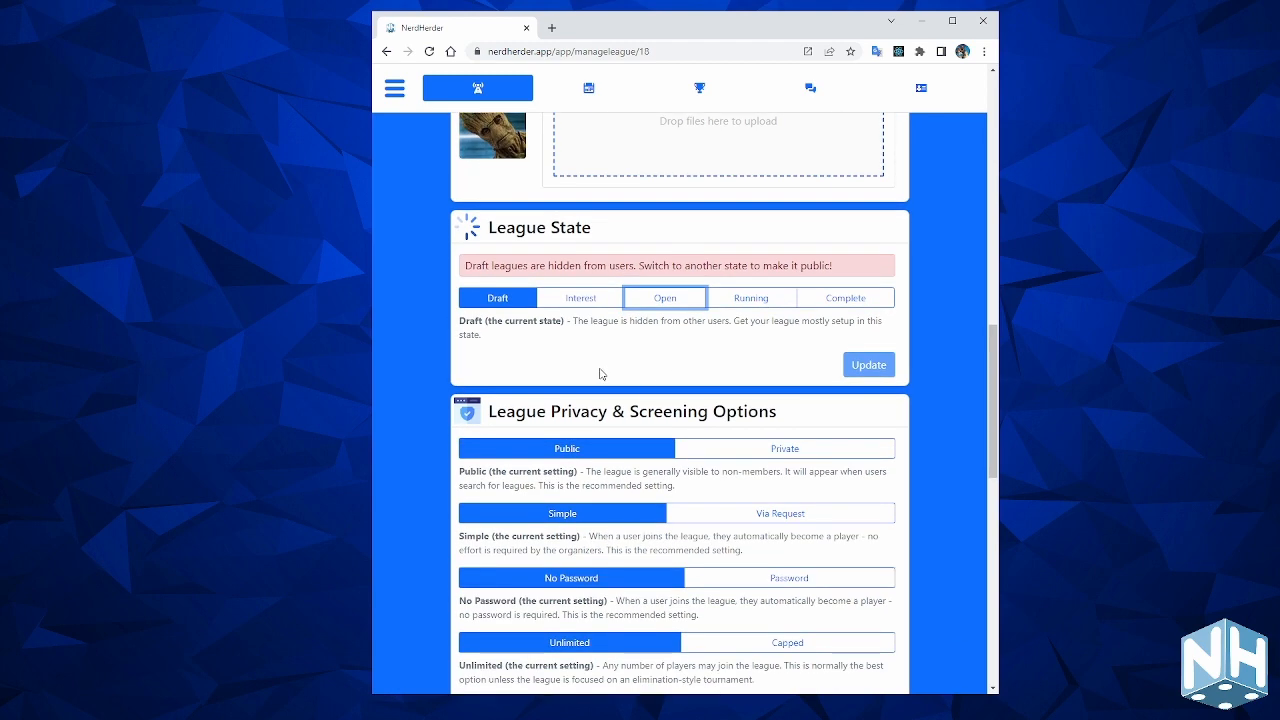
scroll(677, 338, up, 1)
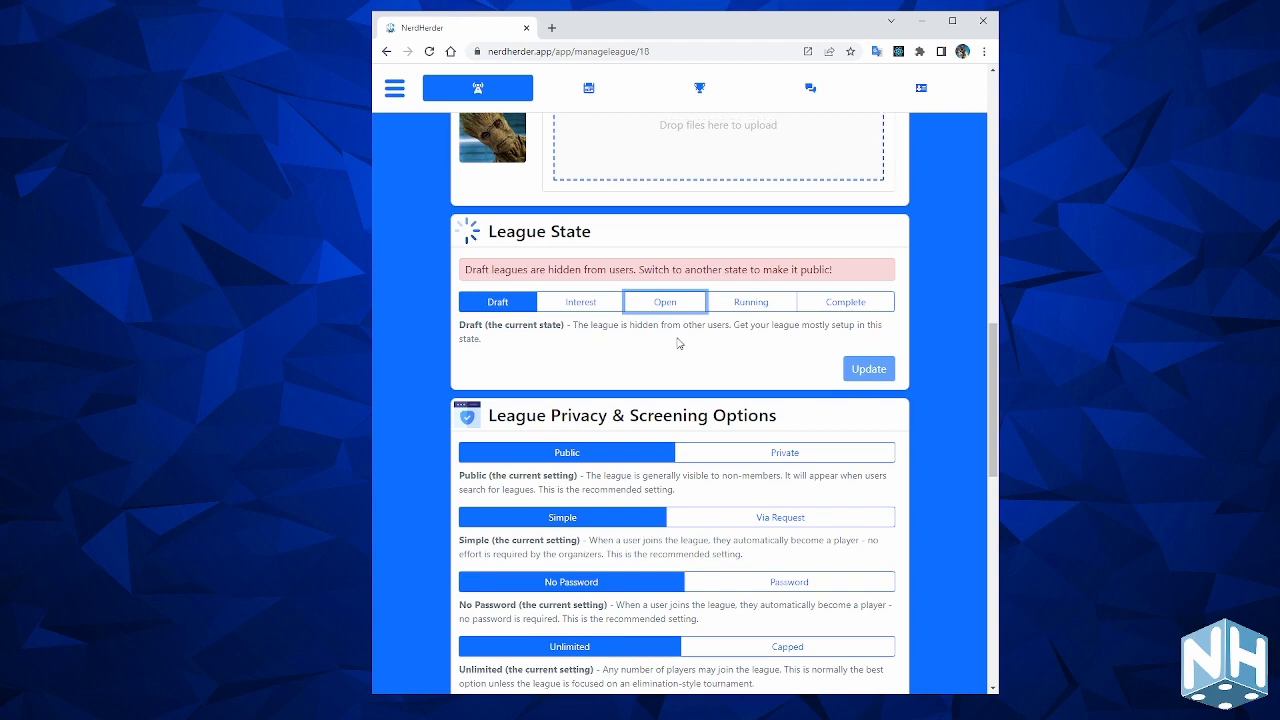
scroll(677, 338, up, 1)
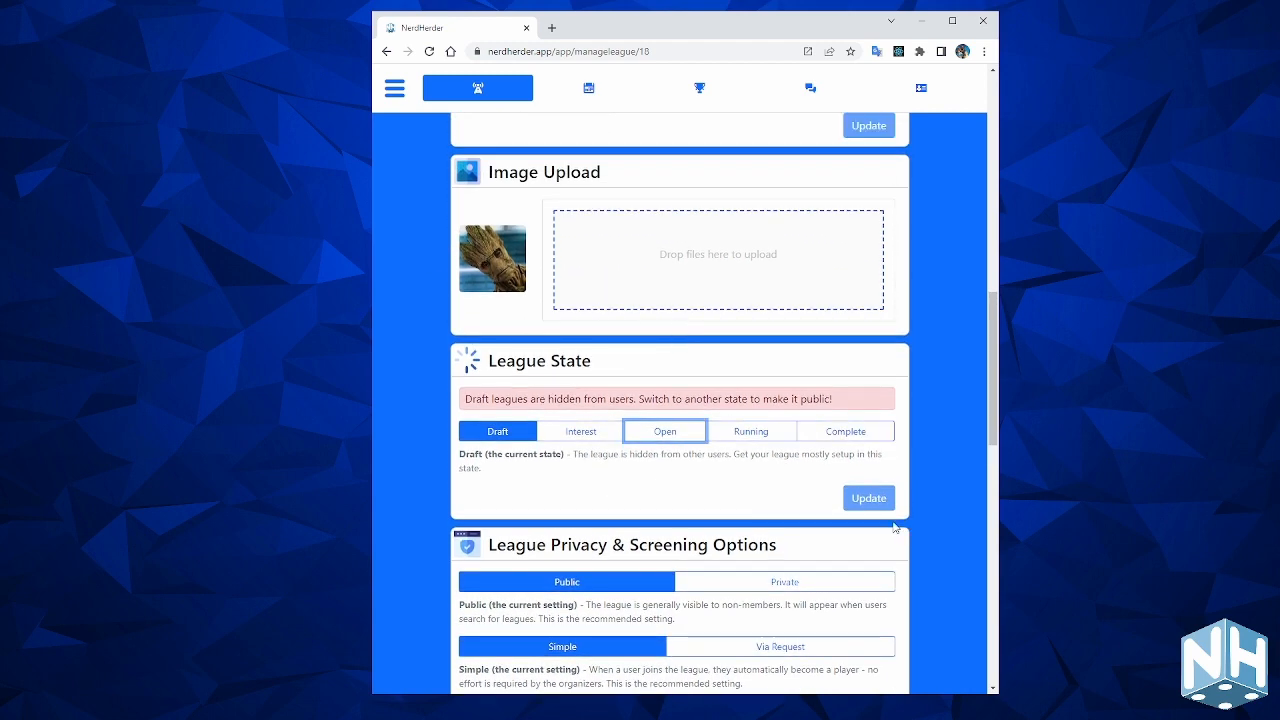
scroll(727, 451, down, 1)
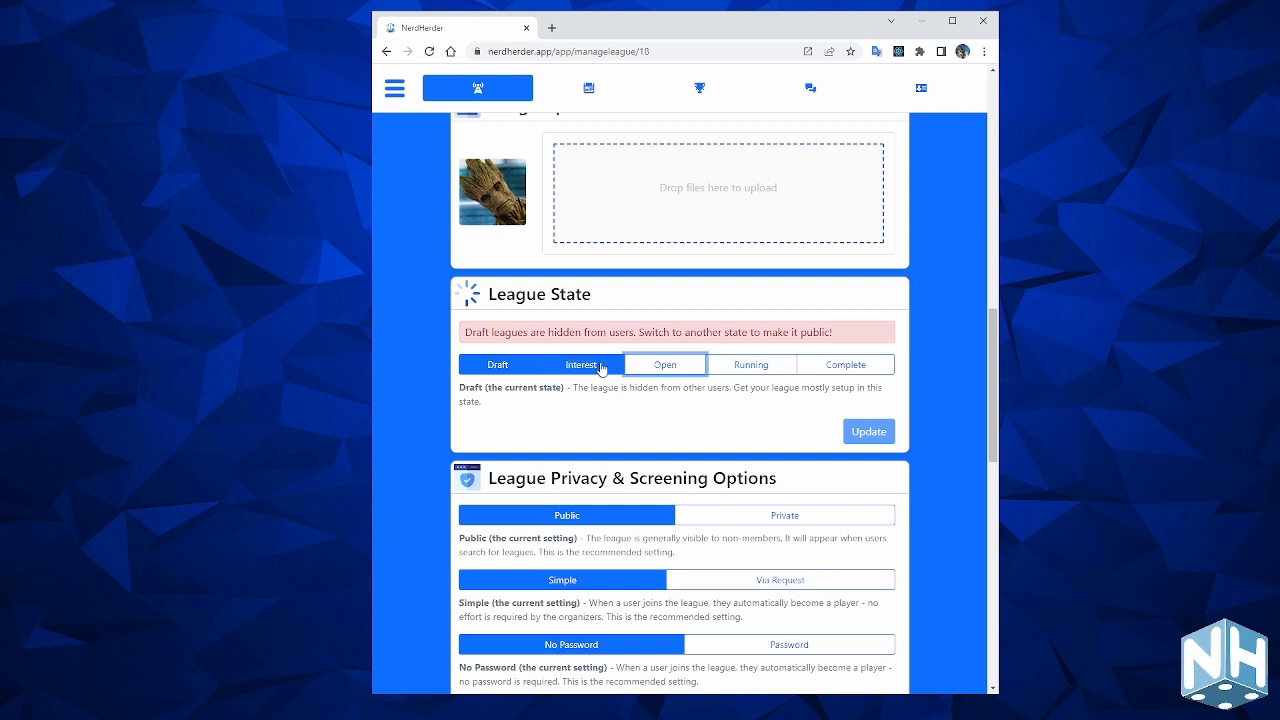
Compare the Open, Running and Complete league states and their requirements.
click(681, 369)
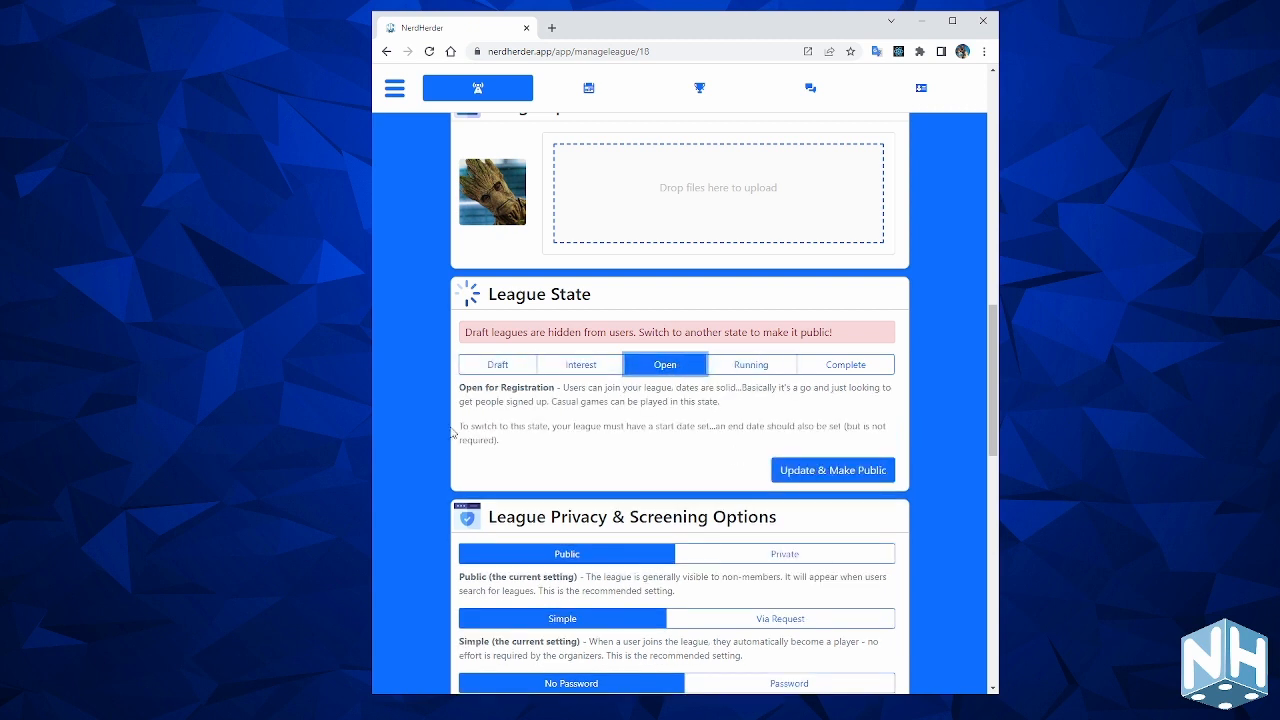
click(750, 368)
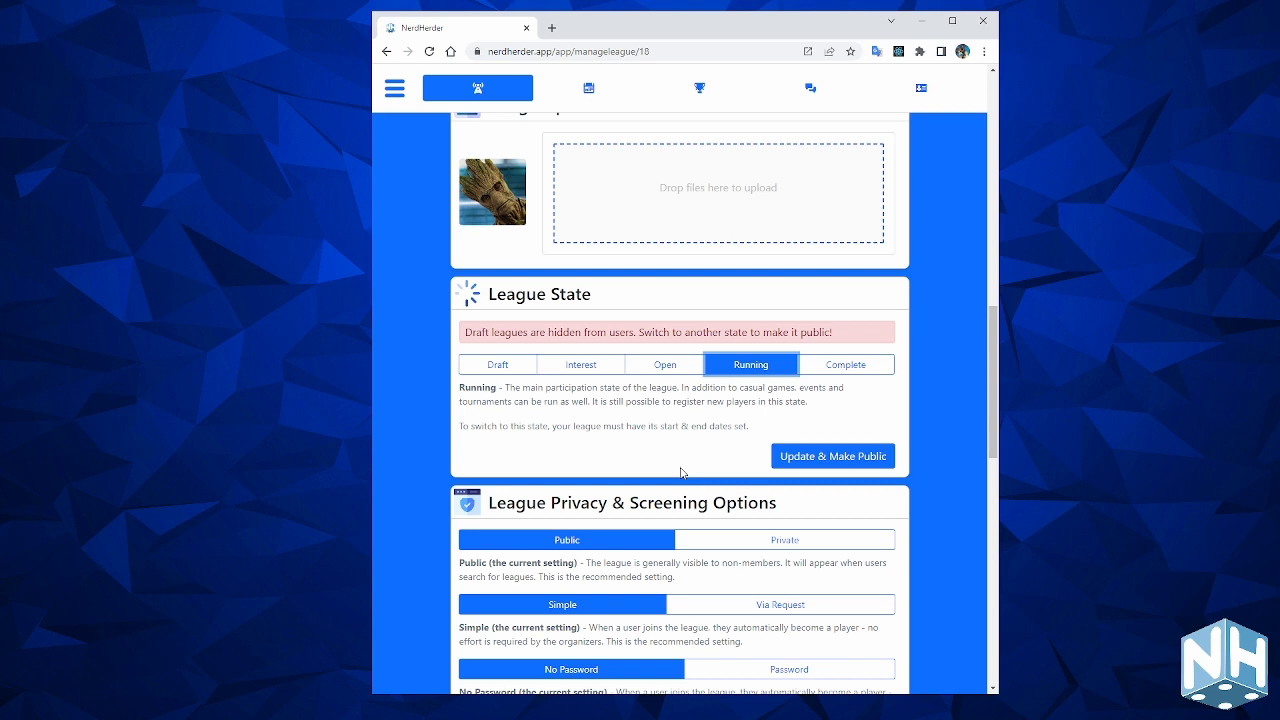
click(663, 366)
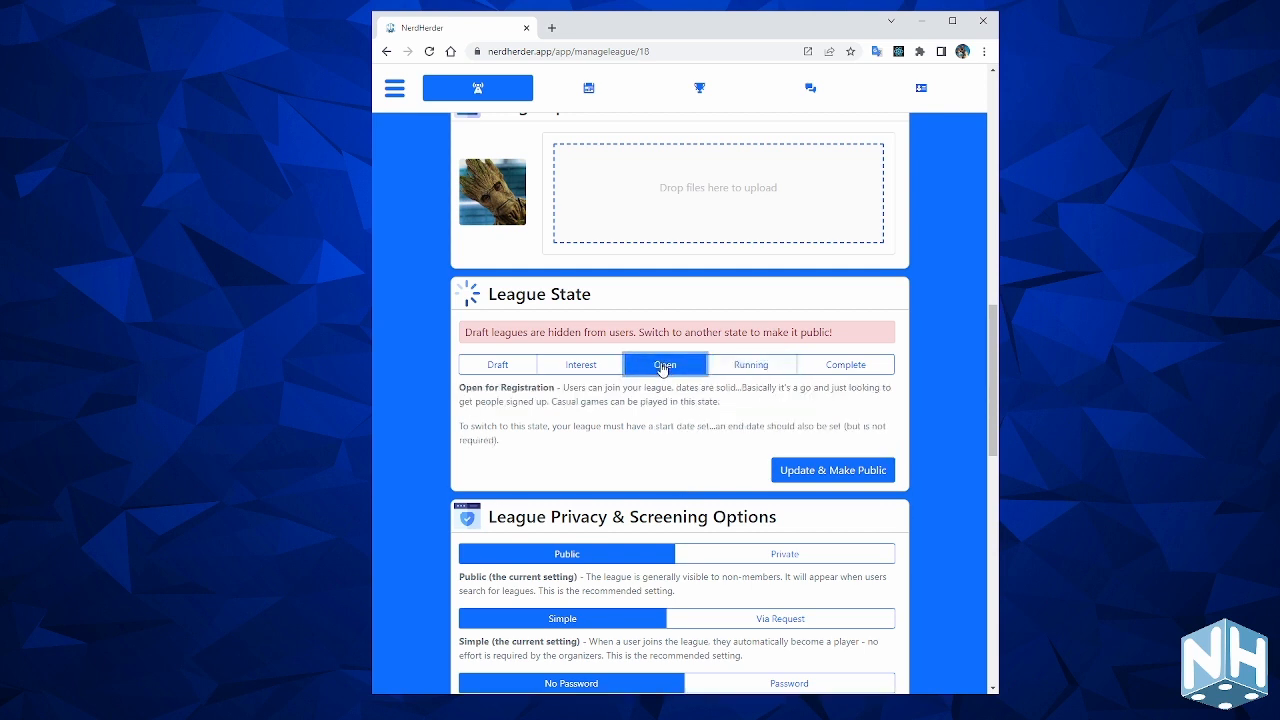
click(745, 365)
click(826, 370)
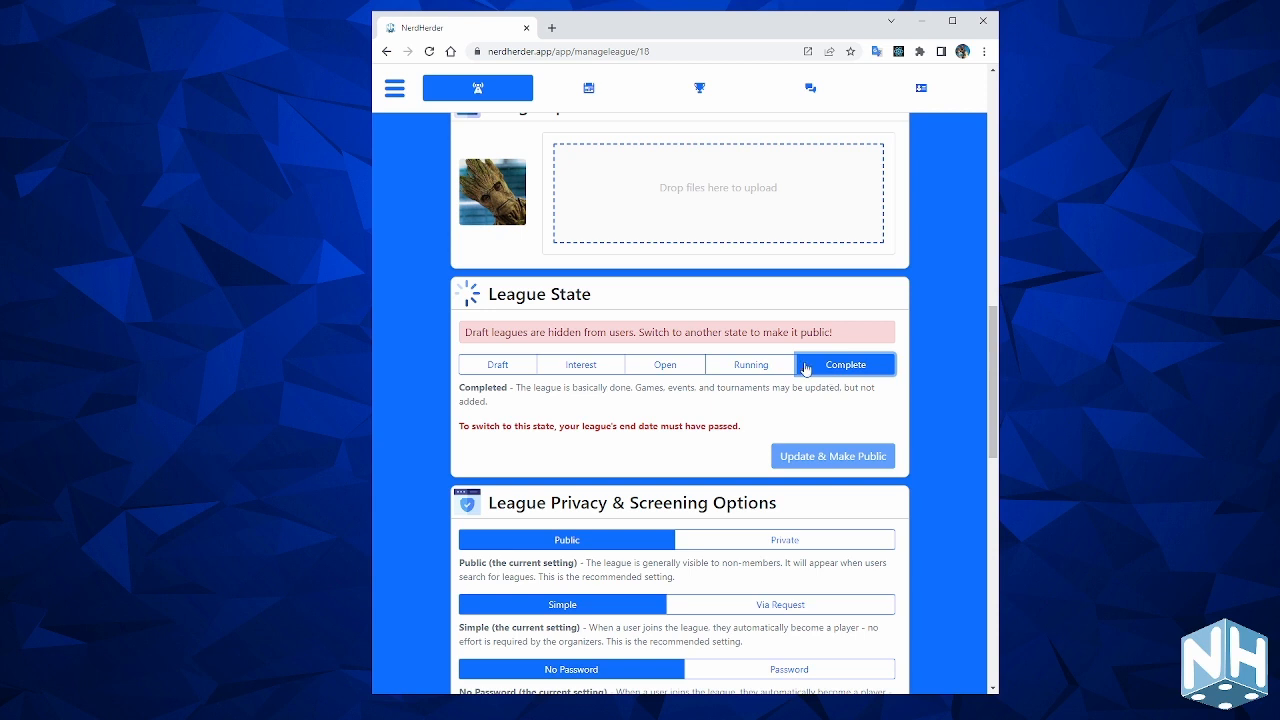
Apply Open for Registration with Update & Make Public, then return to the home page.
click(662, 368)
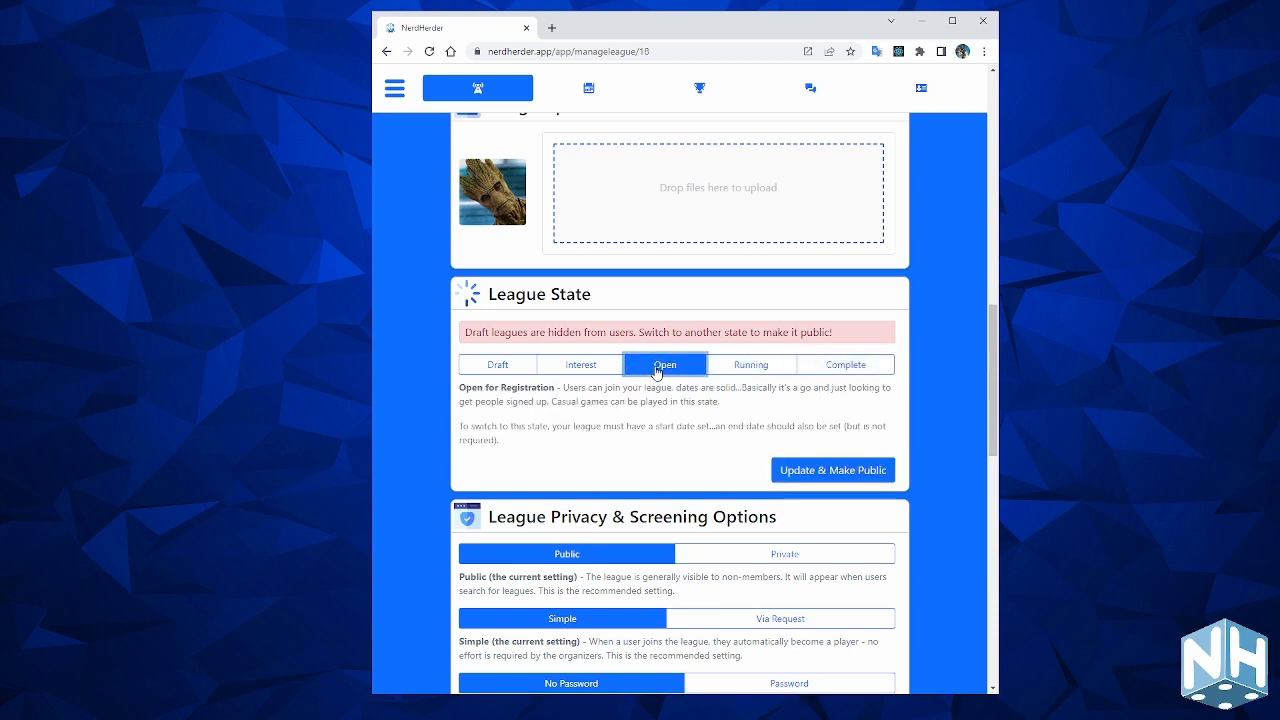
click(859, 477)
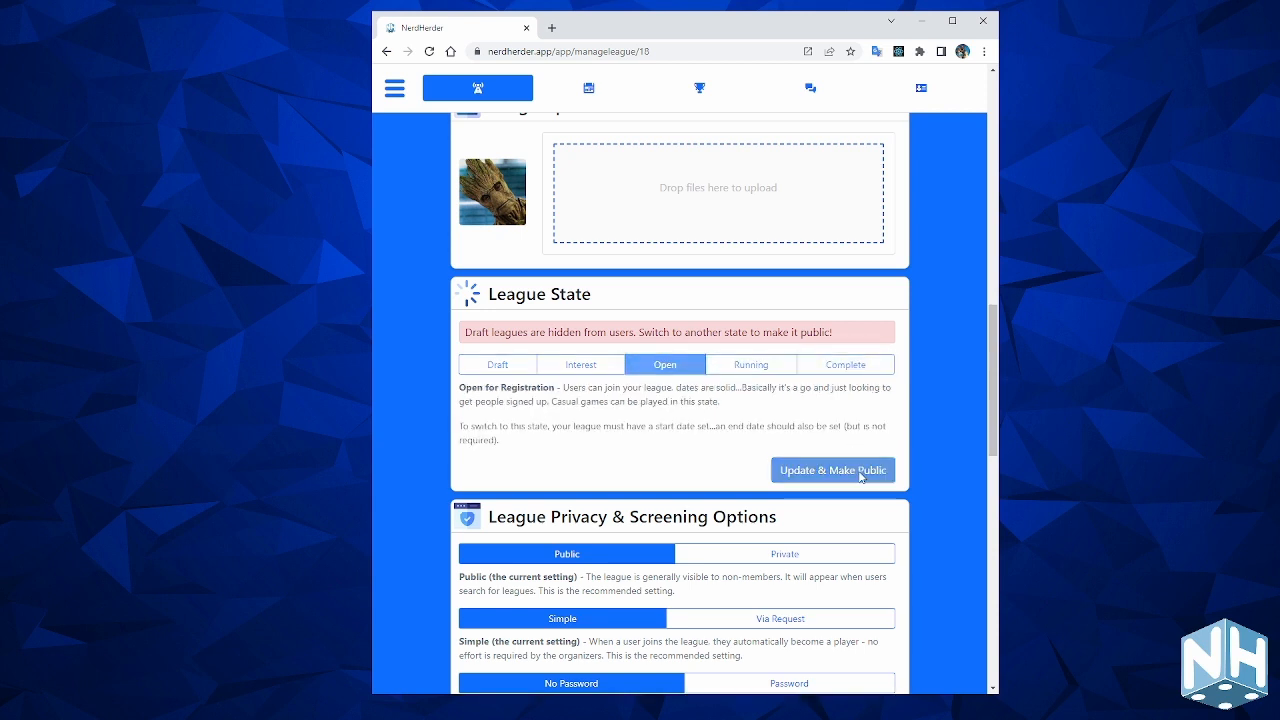
scroll(640, 390, down, 1)
scroll(668, 350, up, 15)
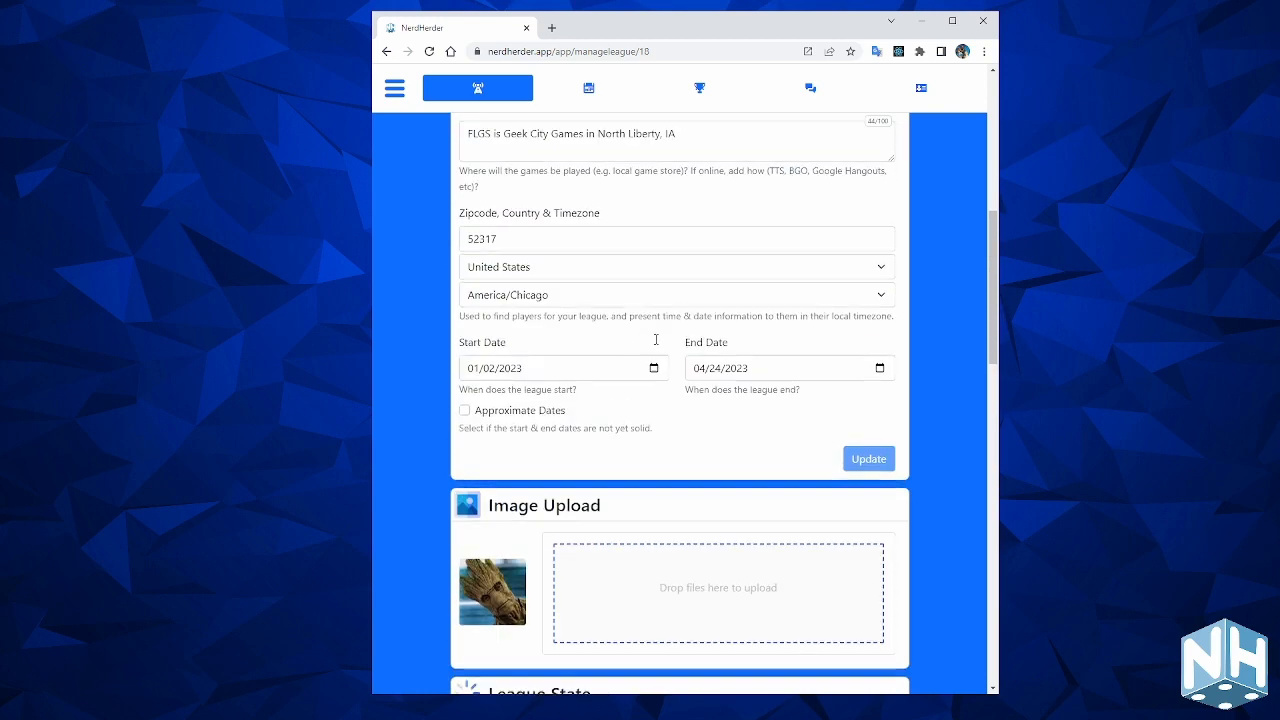
click(834, 91)
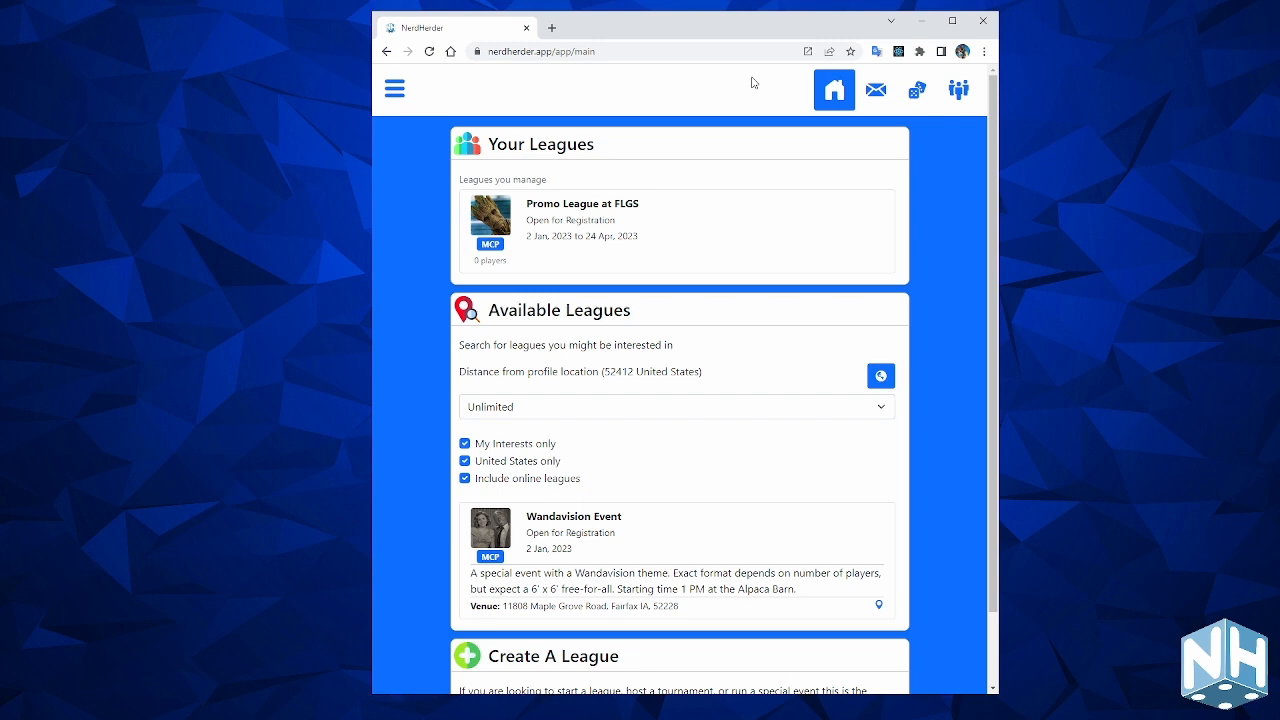
Open the Promo League at FLGS page, look through its details, and view then close the organizer's profile.
click(757, 237)
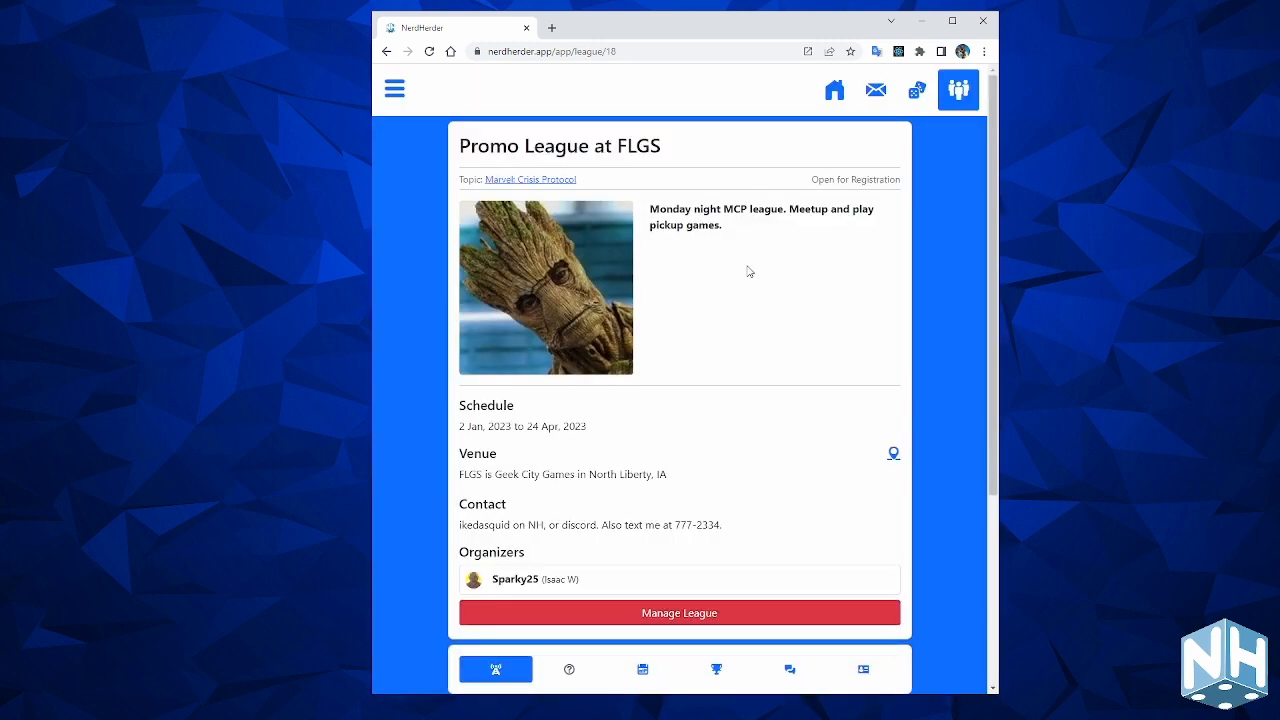
scroll(803, 384, down, 2)
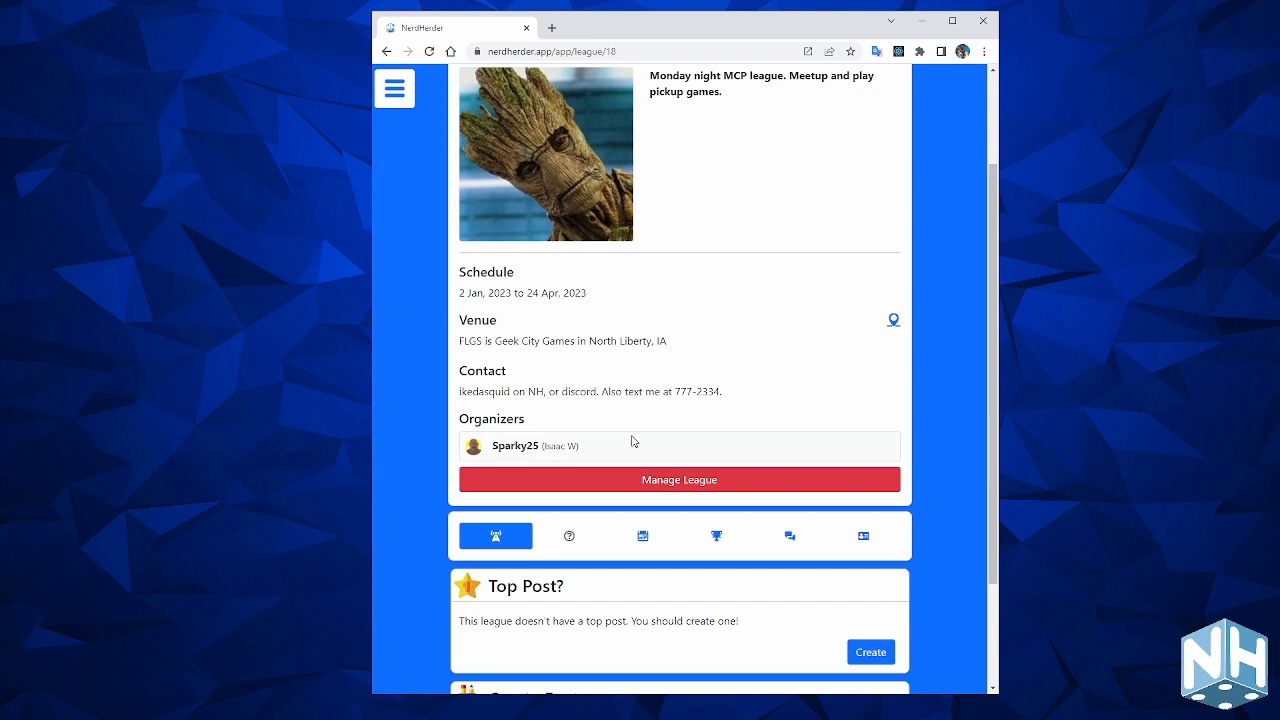
scroll(841, 298, down, 1)
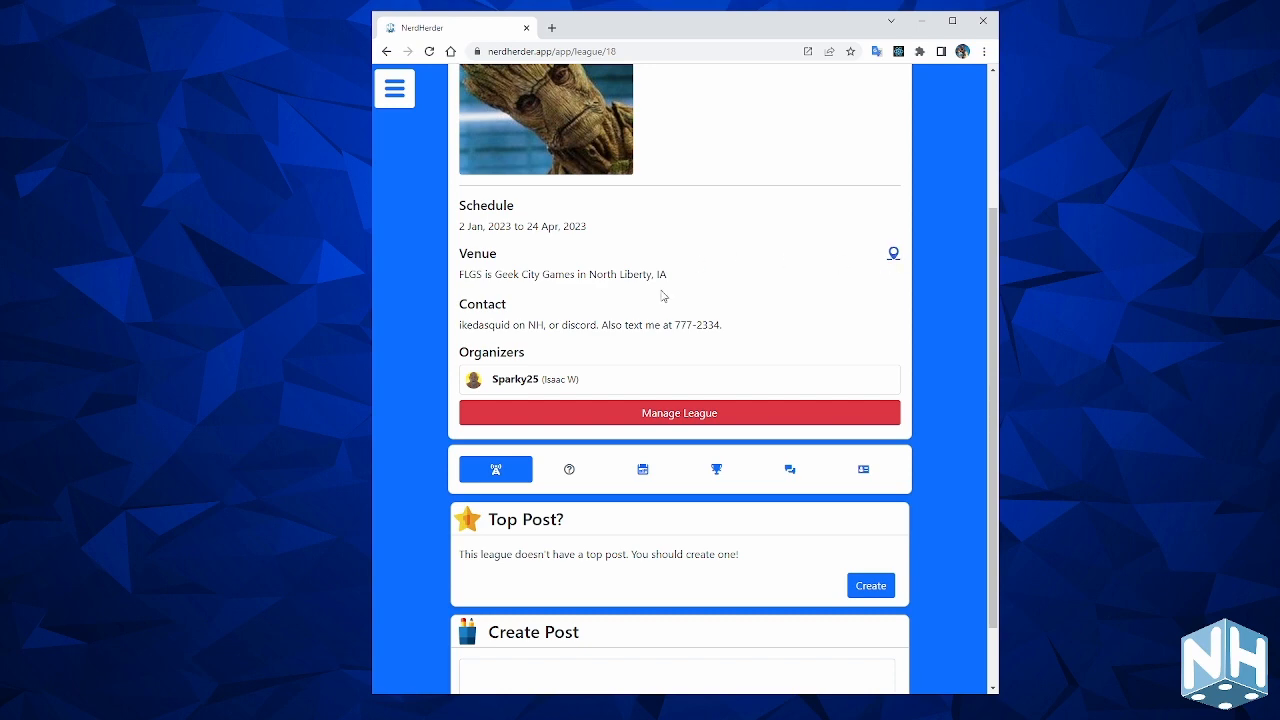
scroll(655, 293, down, 1)
click(620, 294)
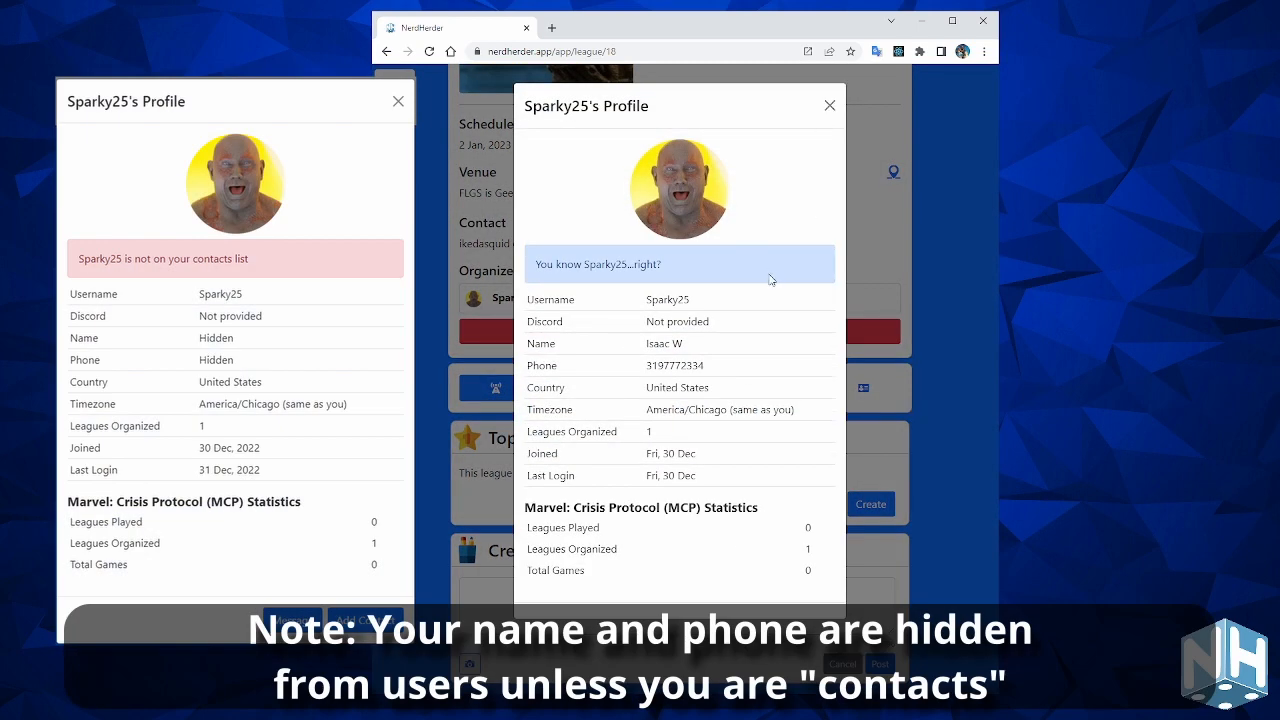
click(829, 106)
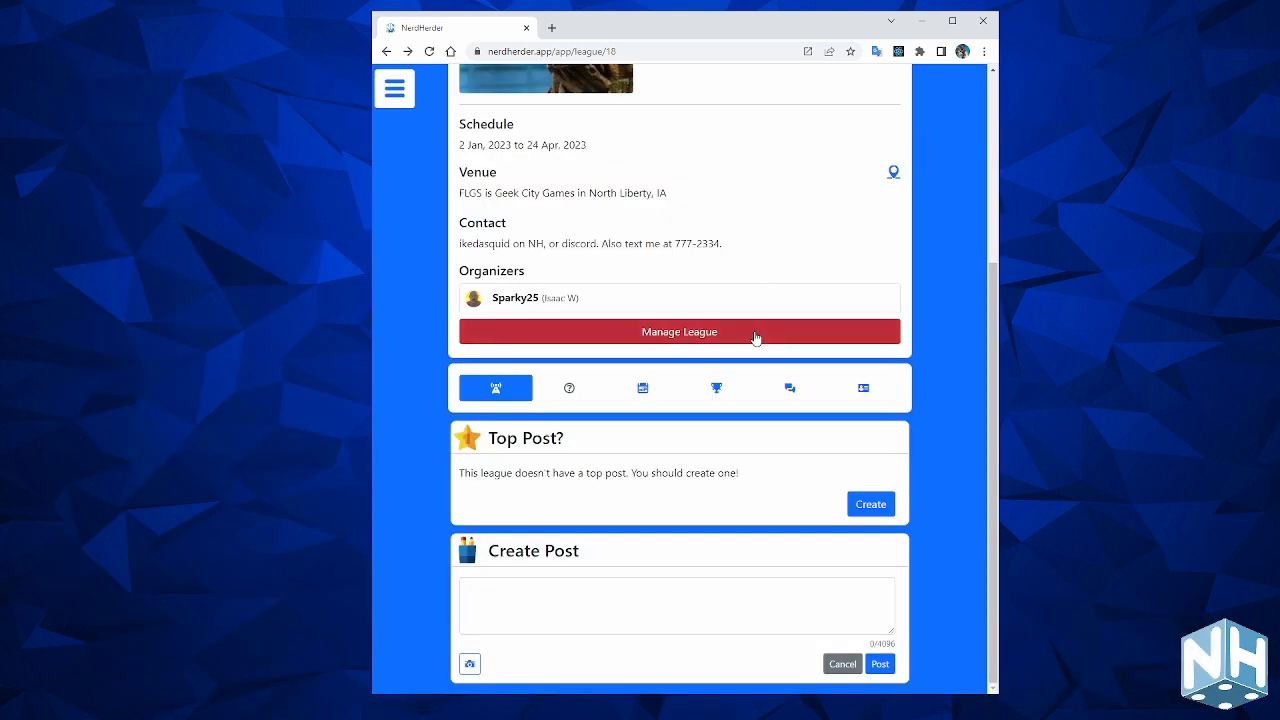
View the league's calendar and its tournaments and games.
click(636, 393)
scroll(726, 420, down, 1)
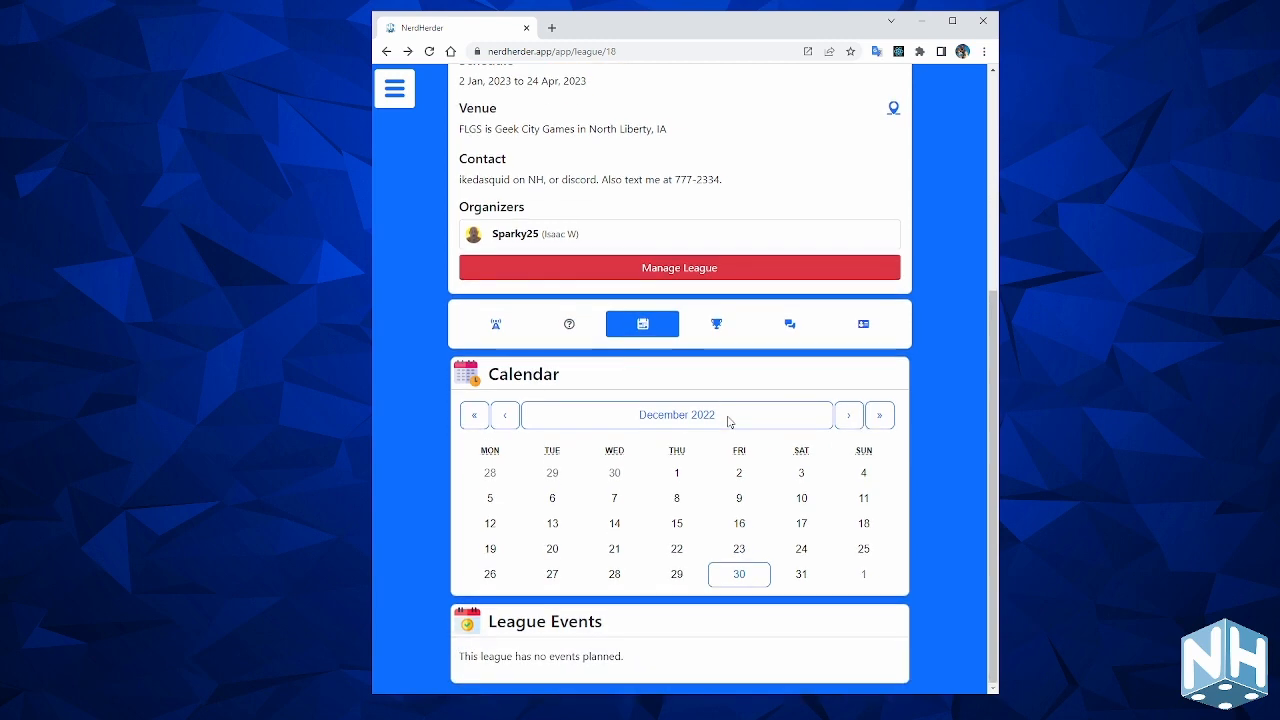
scroll(731, 420, up, 2)
click(716, 457)
scroll(740, 410, down, 1)
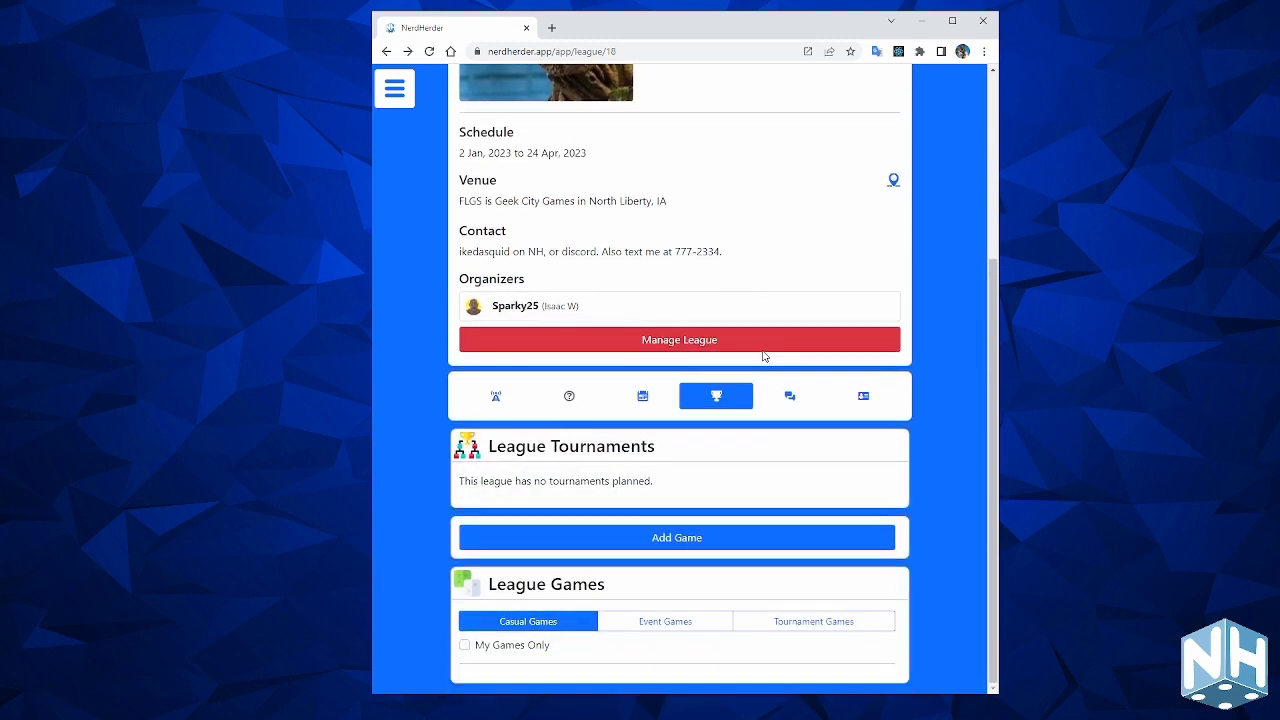
Check the league chat, then the user interest, player information and sharing section with its invite link.
click(792, 398)
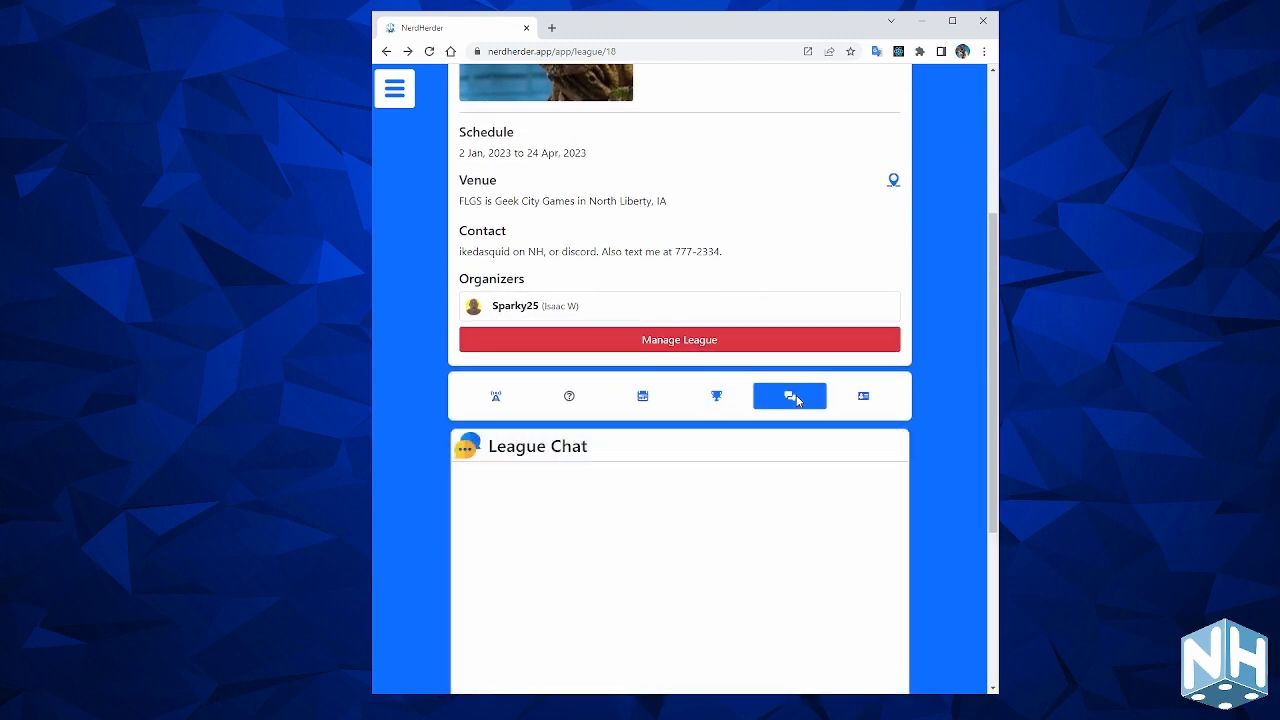
scroll(790, 455, down, 4)
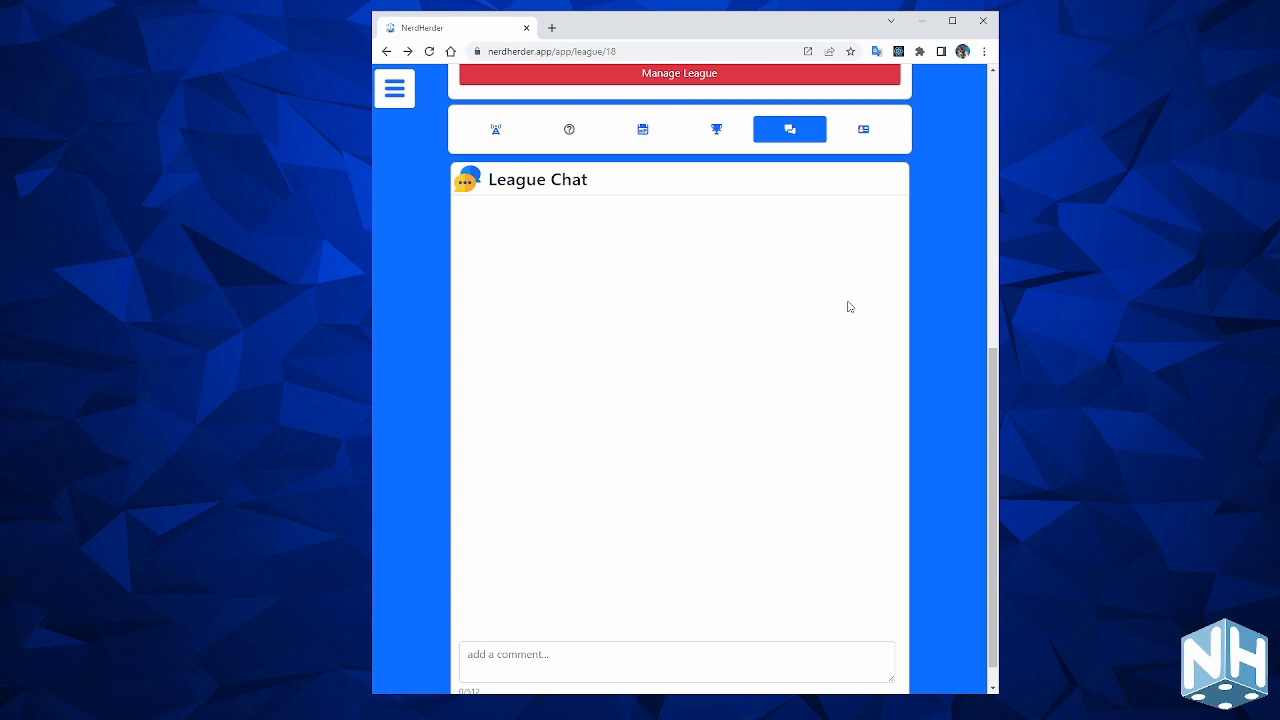
click(863, 130)
scroll(710, 367, down, 2)
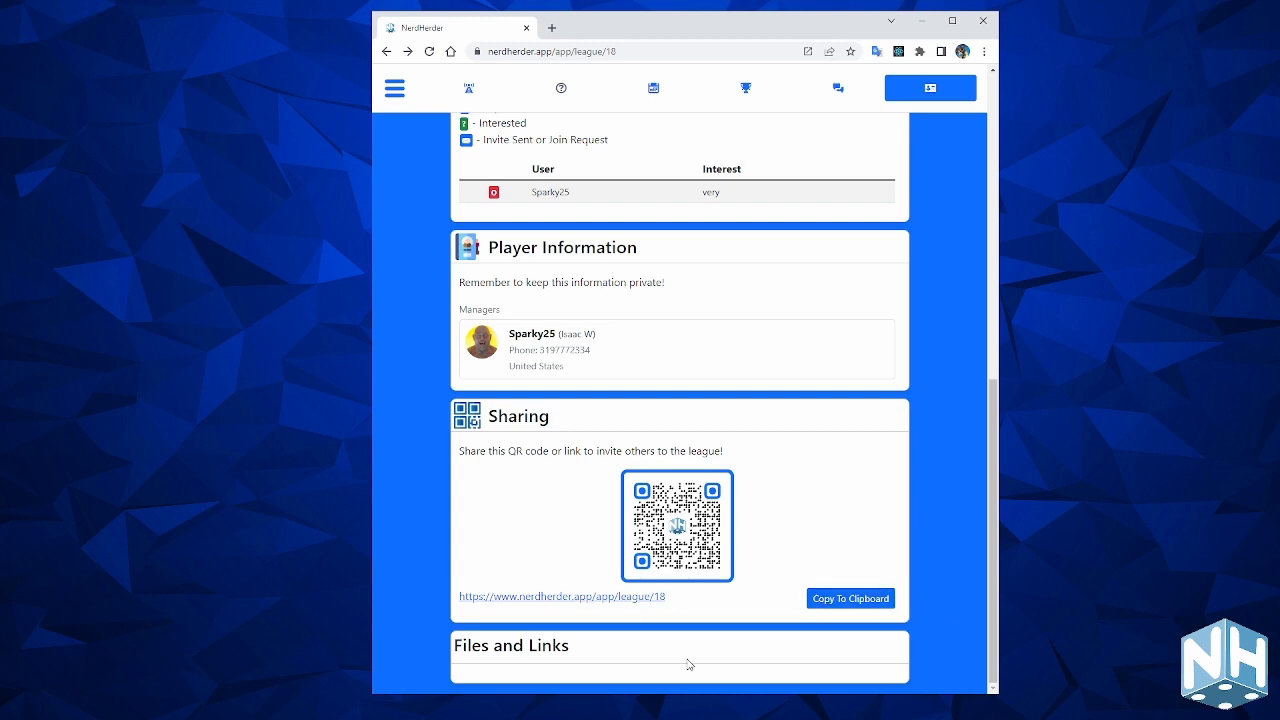
Open Manage League for Promo League at FLGS and review its saved venue and dates.
scroll(786, 514, up, 3)
scroll(786, 514, up, 4)
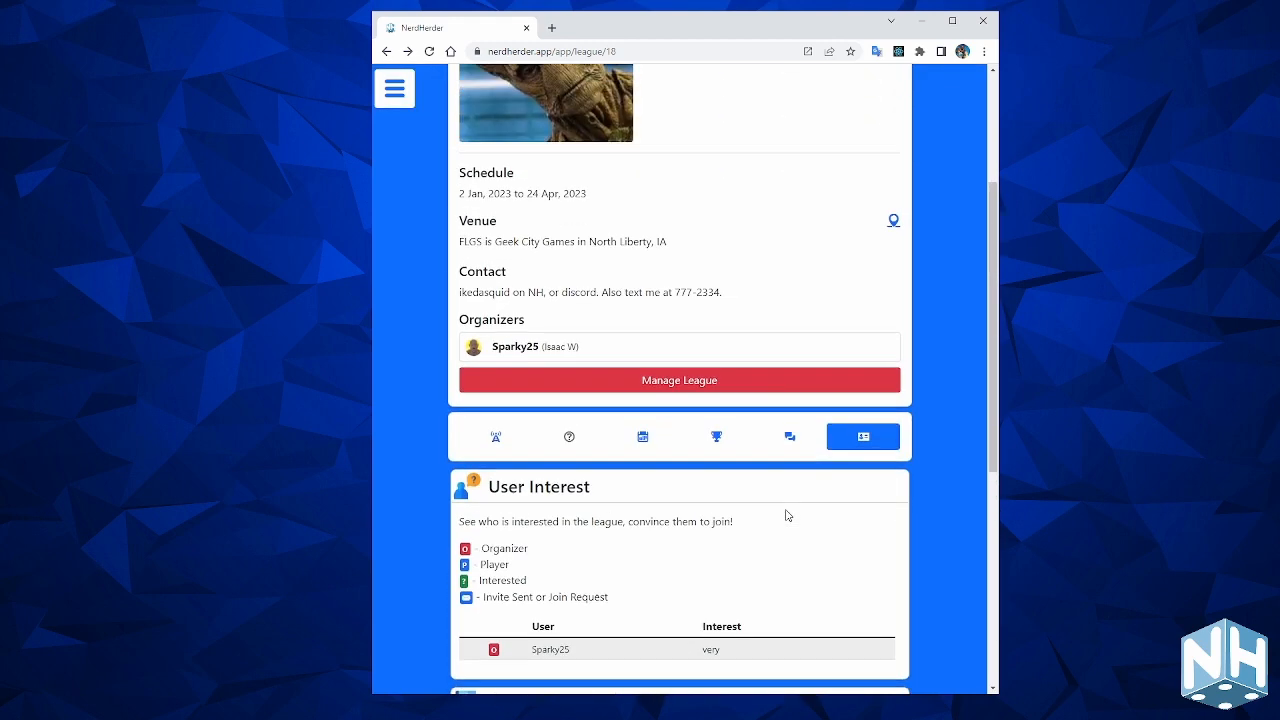
scroll(786, 514, down, 3)
scroll(613, 543, up, 3)
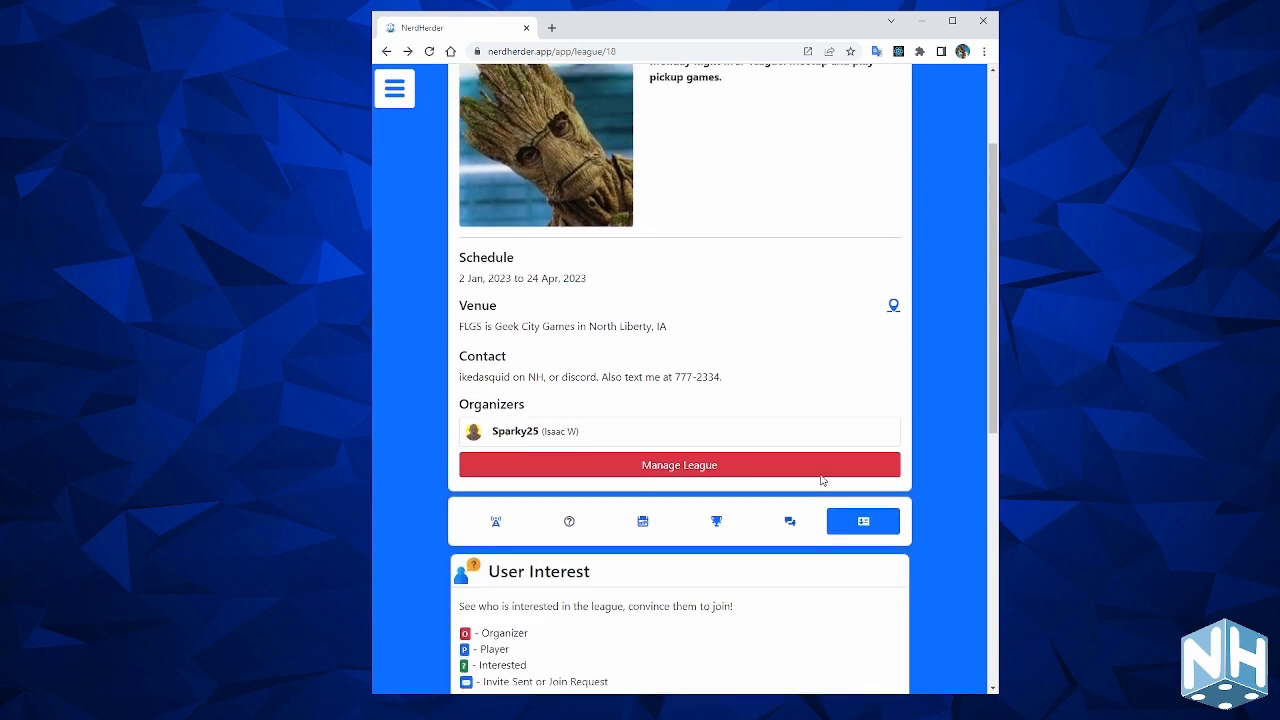
scroll(820, 483, down, 1)
click(758, 555)
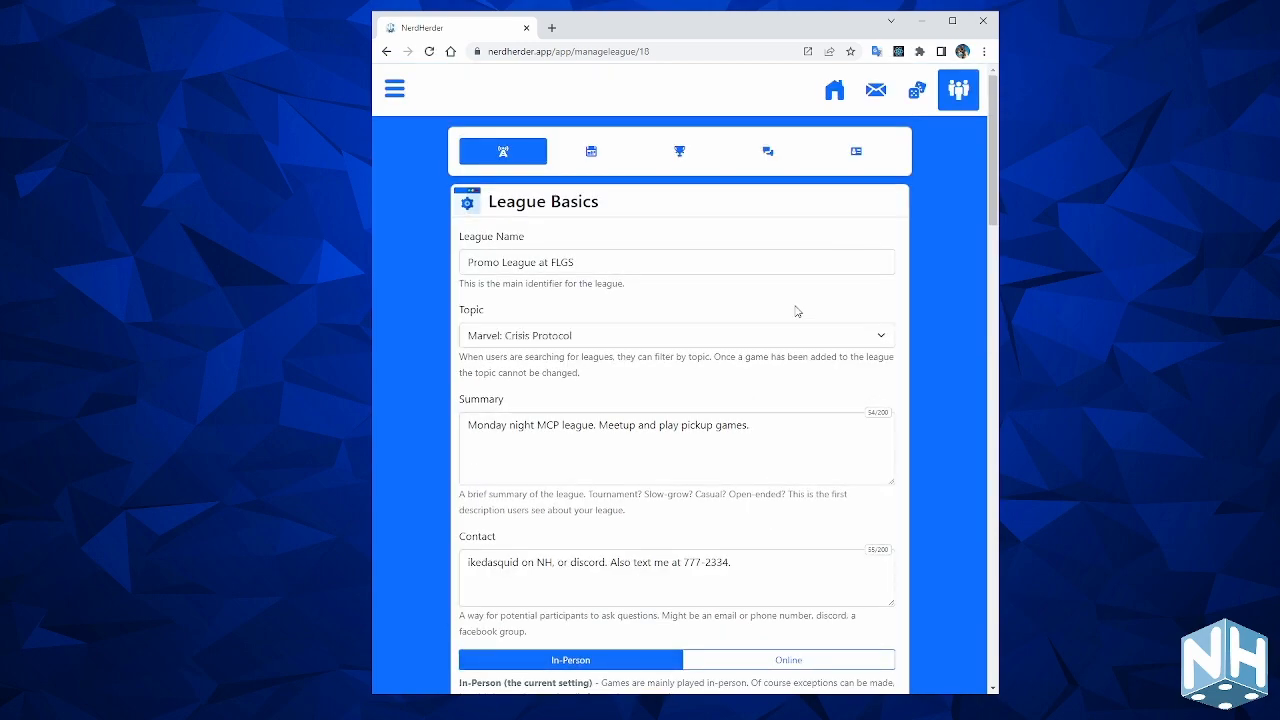
scroll(796, 308, down, 10)
scroll(796, 308, down, 10)
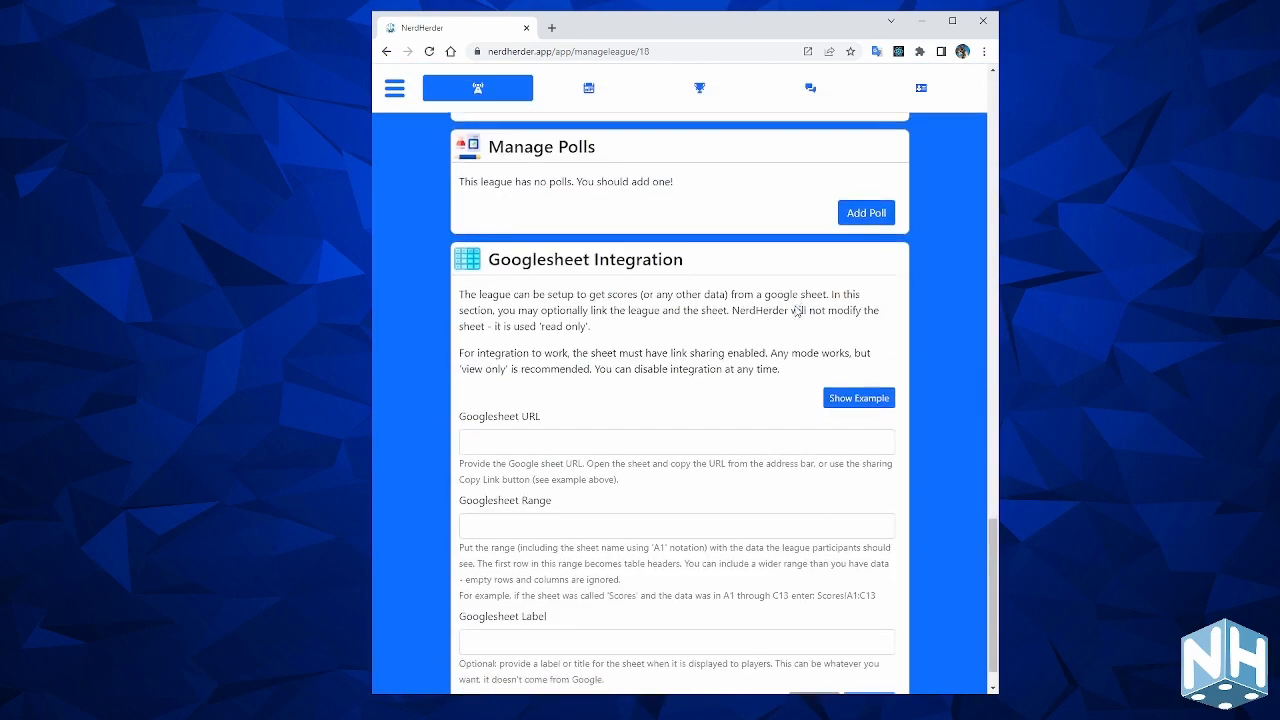
scroll(797, 311, up, 7)
scroll(796, 311, up, 15)
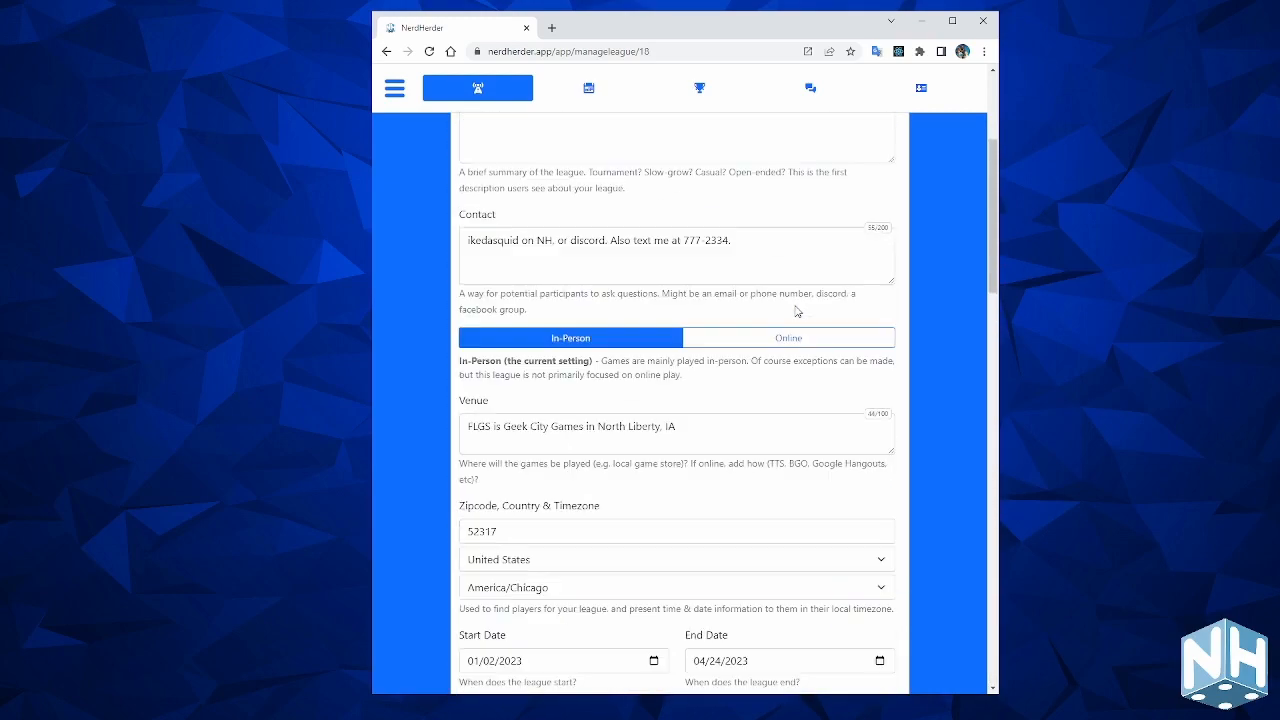